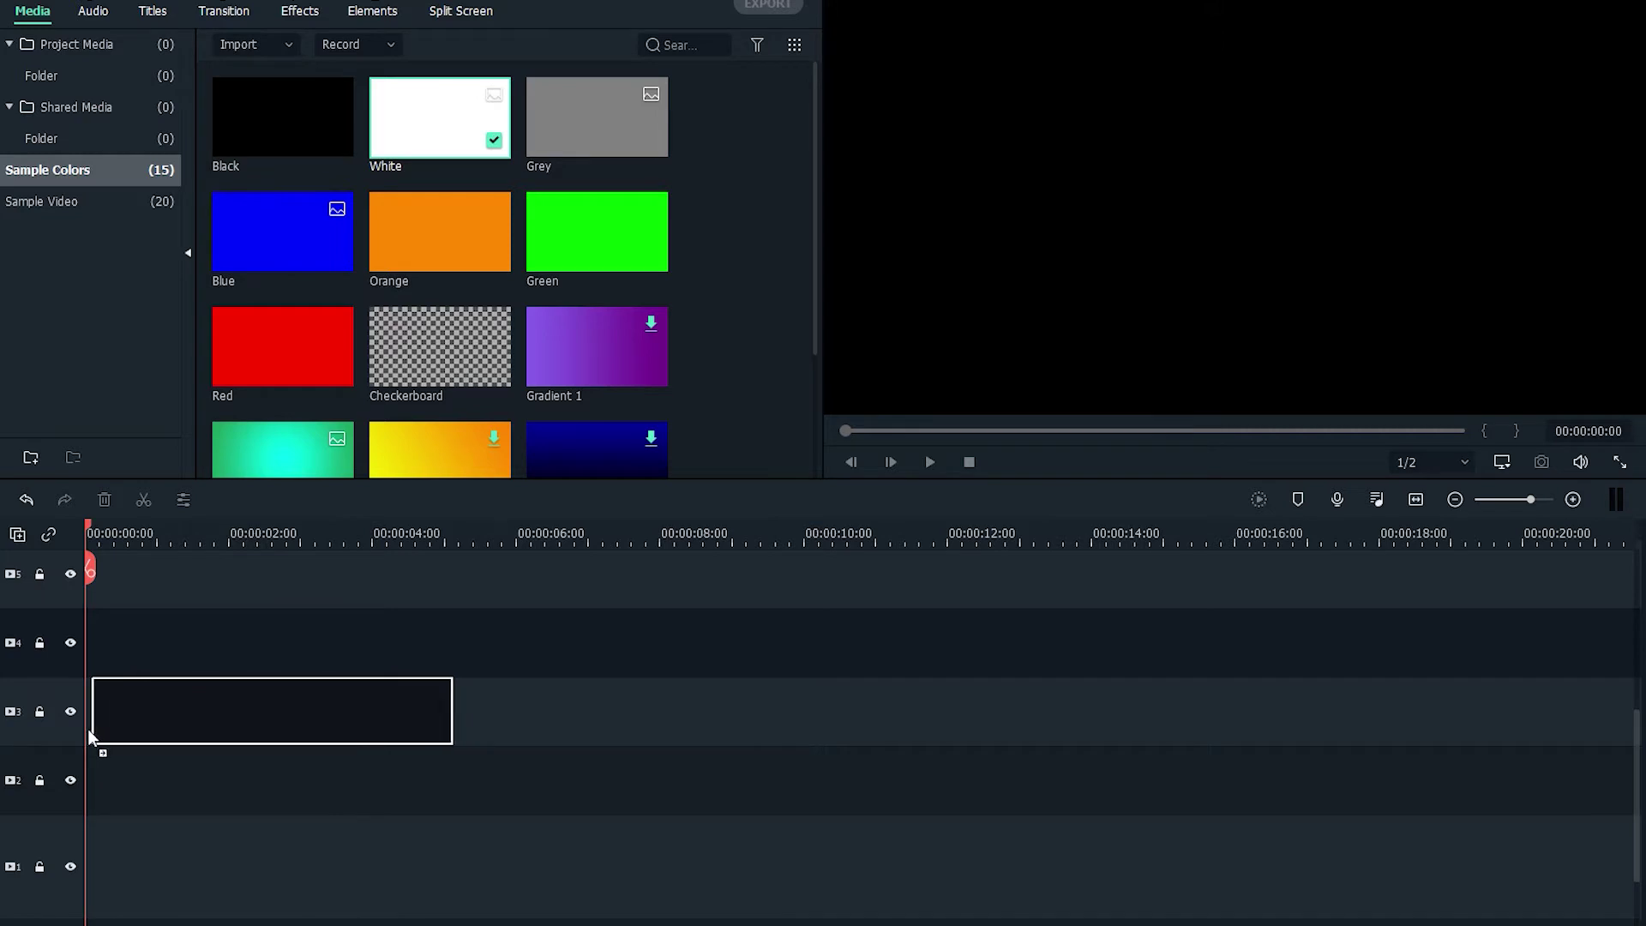
Trim the track-3 White clip to end near 00:00:01:05 and show the Linear transitions
drag(460, 719, 182, 729)
scroll(584, 316, down, 2)
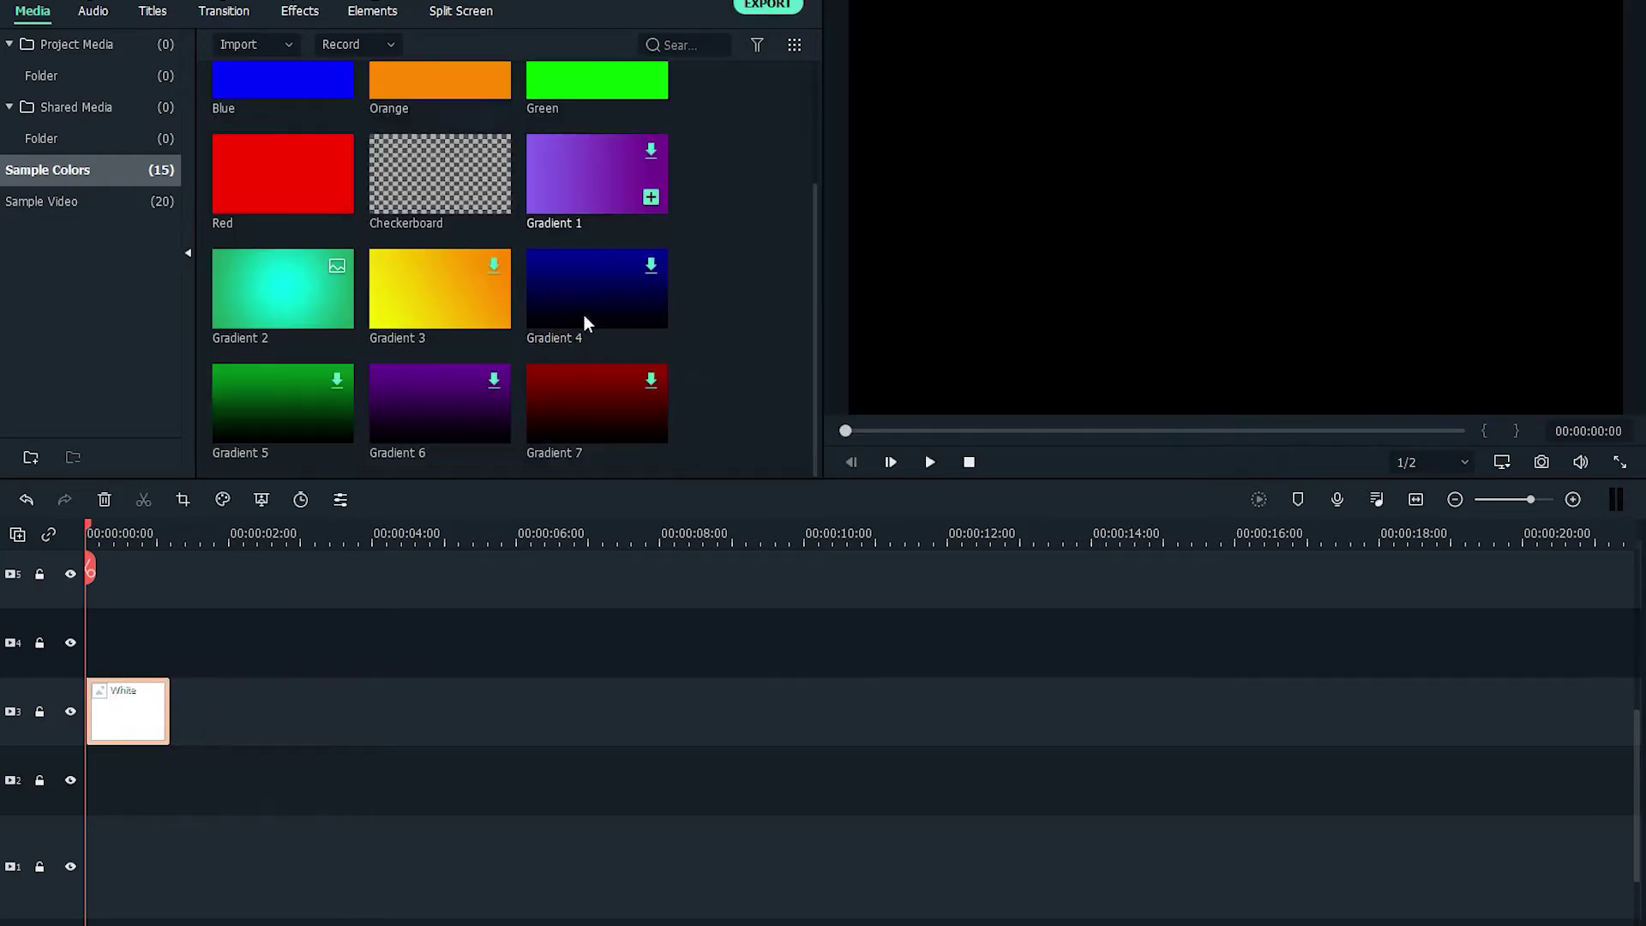
click(308, 10)
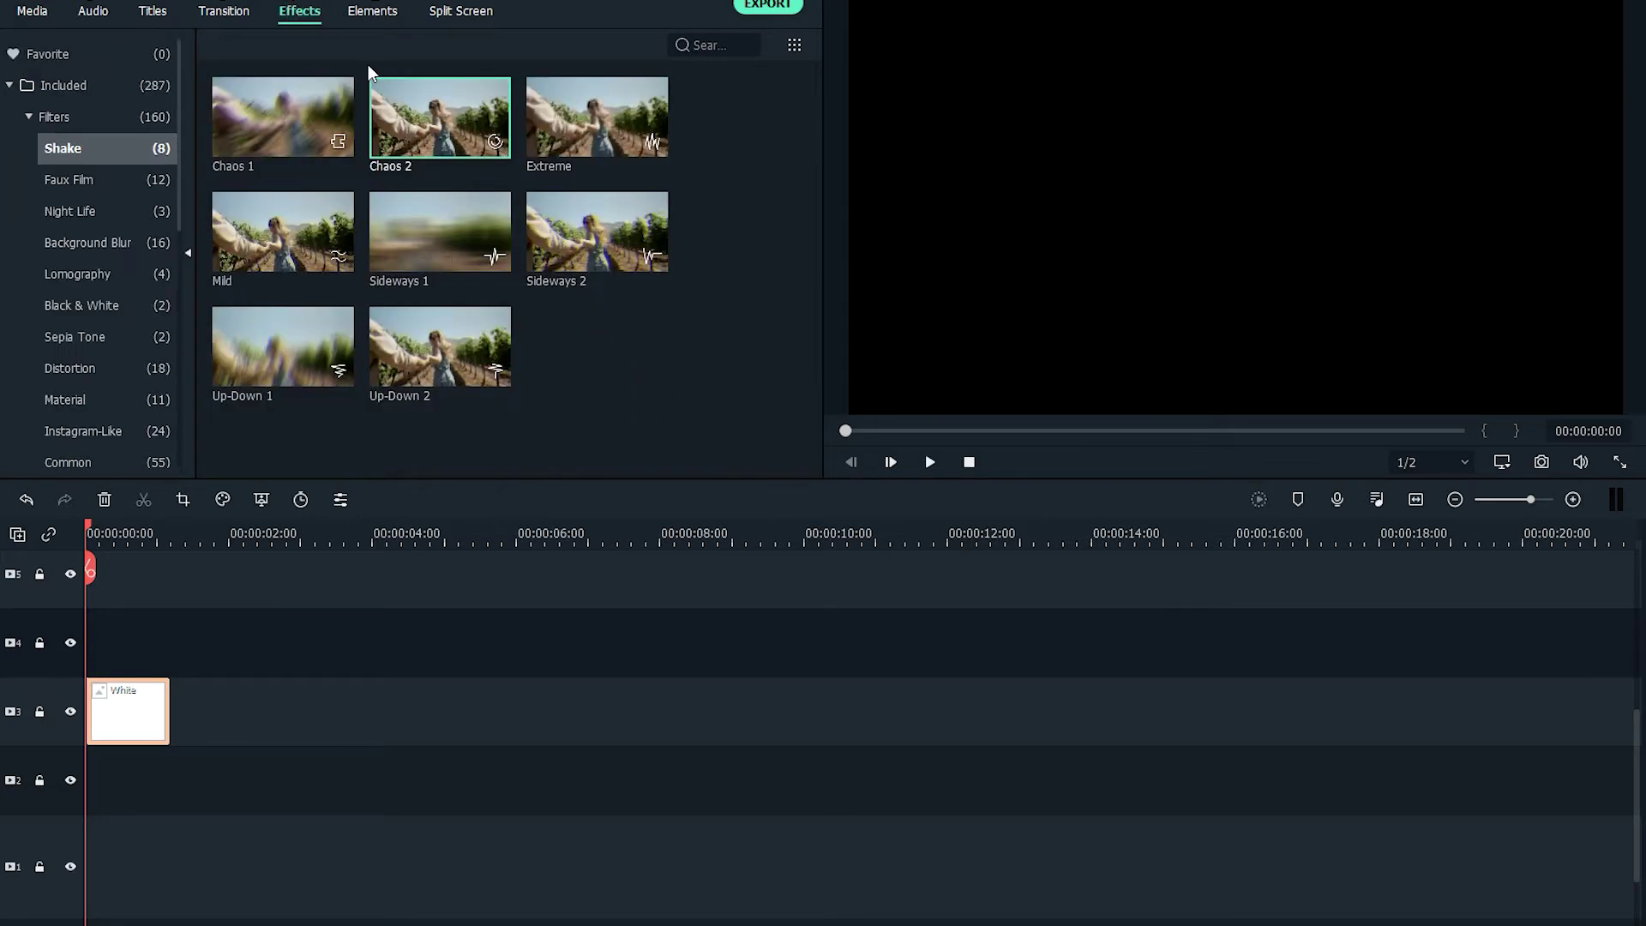
click(369, 12)
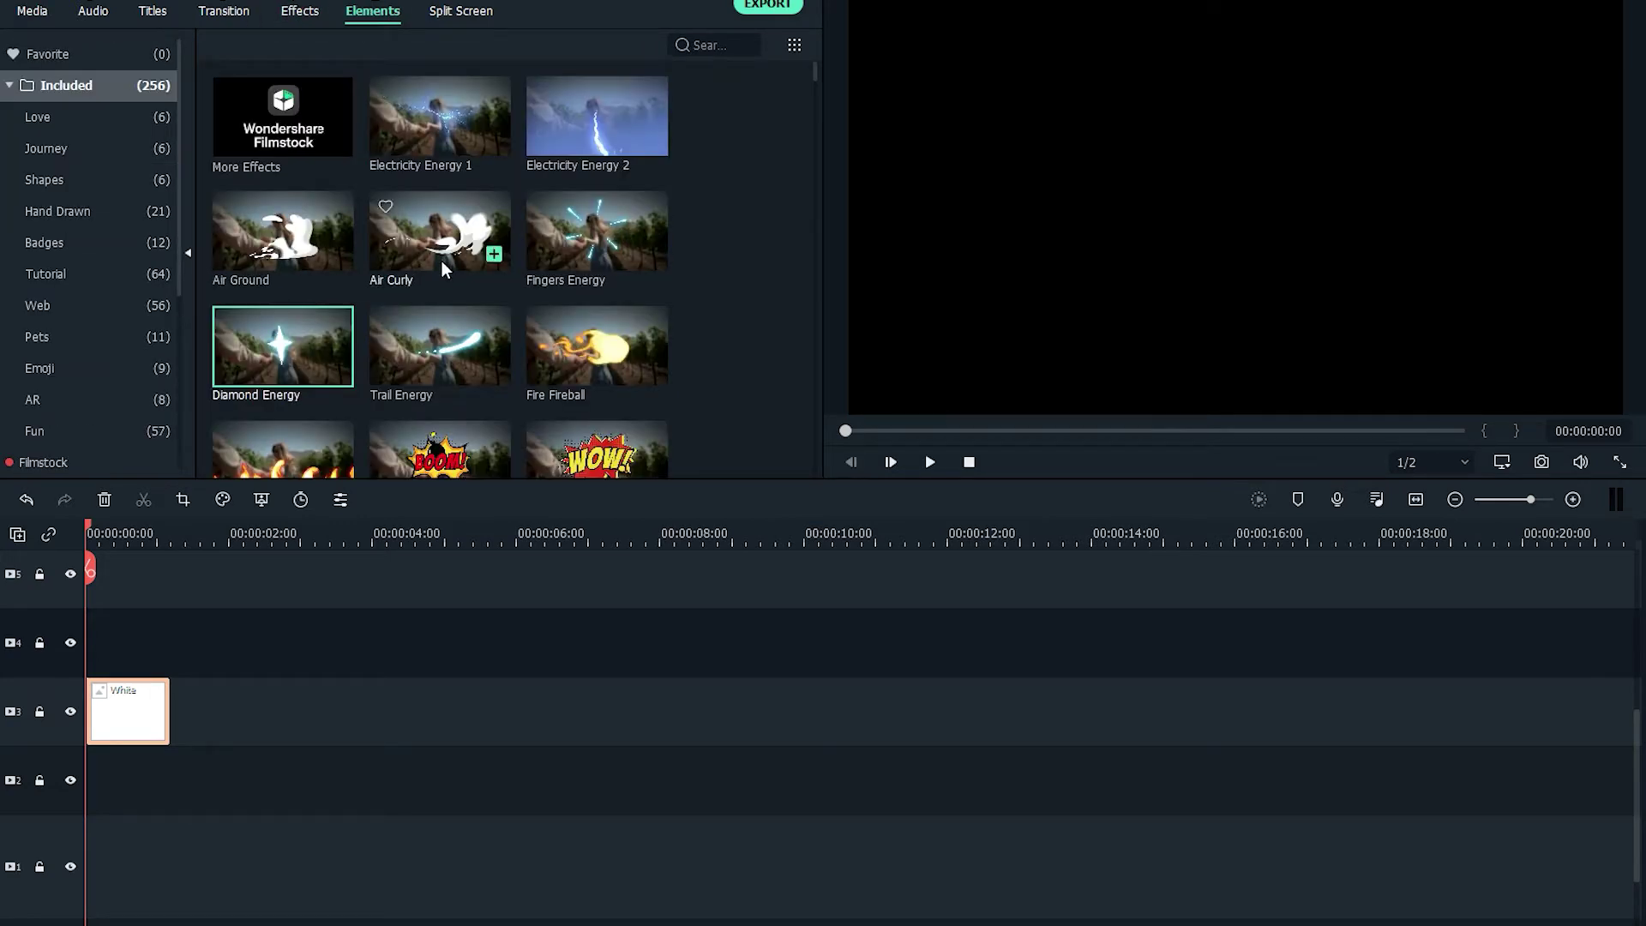
click(221, 12)
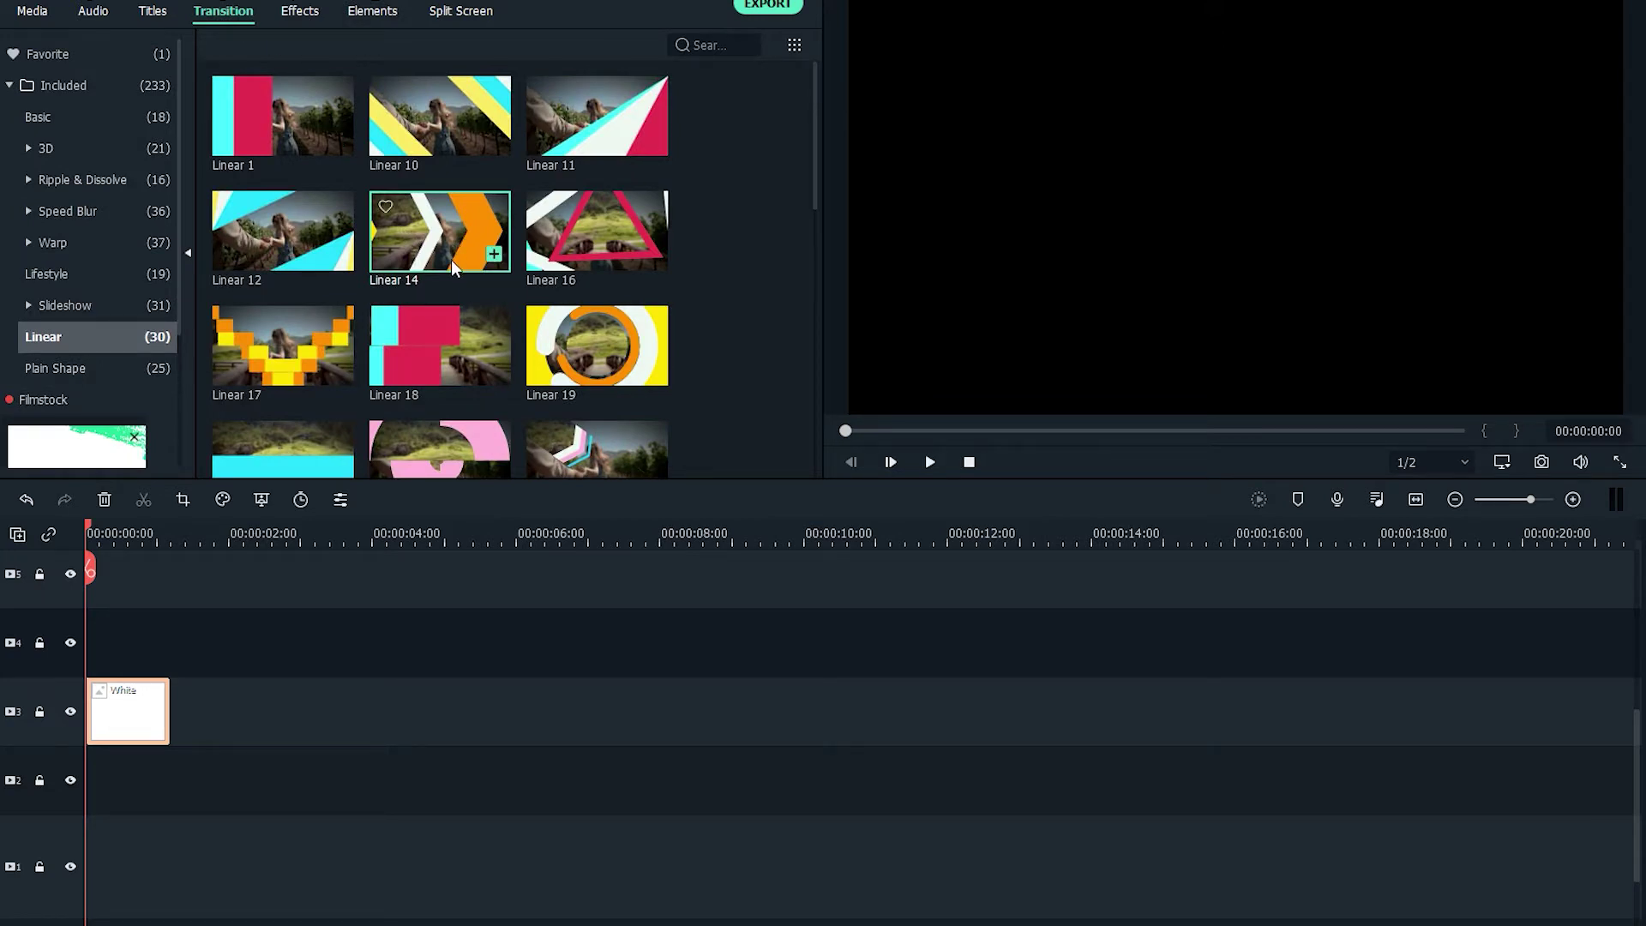
Apply the Linear 12 transition to the White clip and preview it
drag(301, 247, 213, 609)
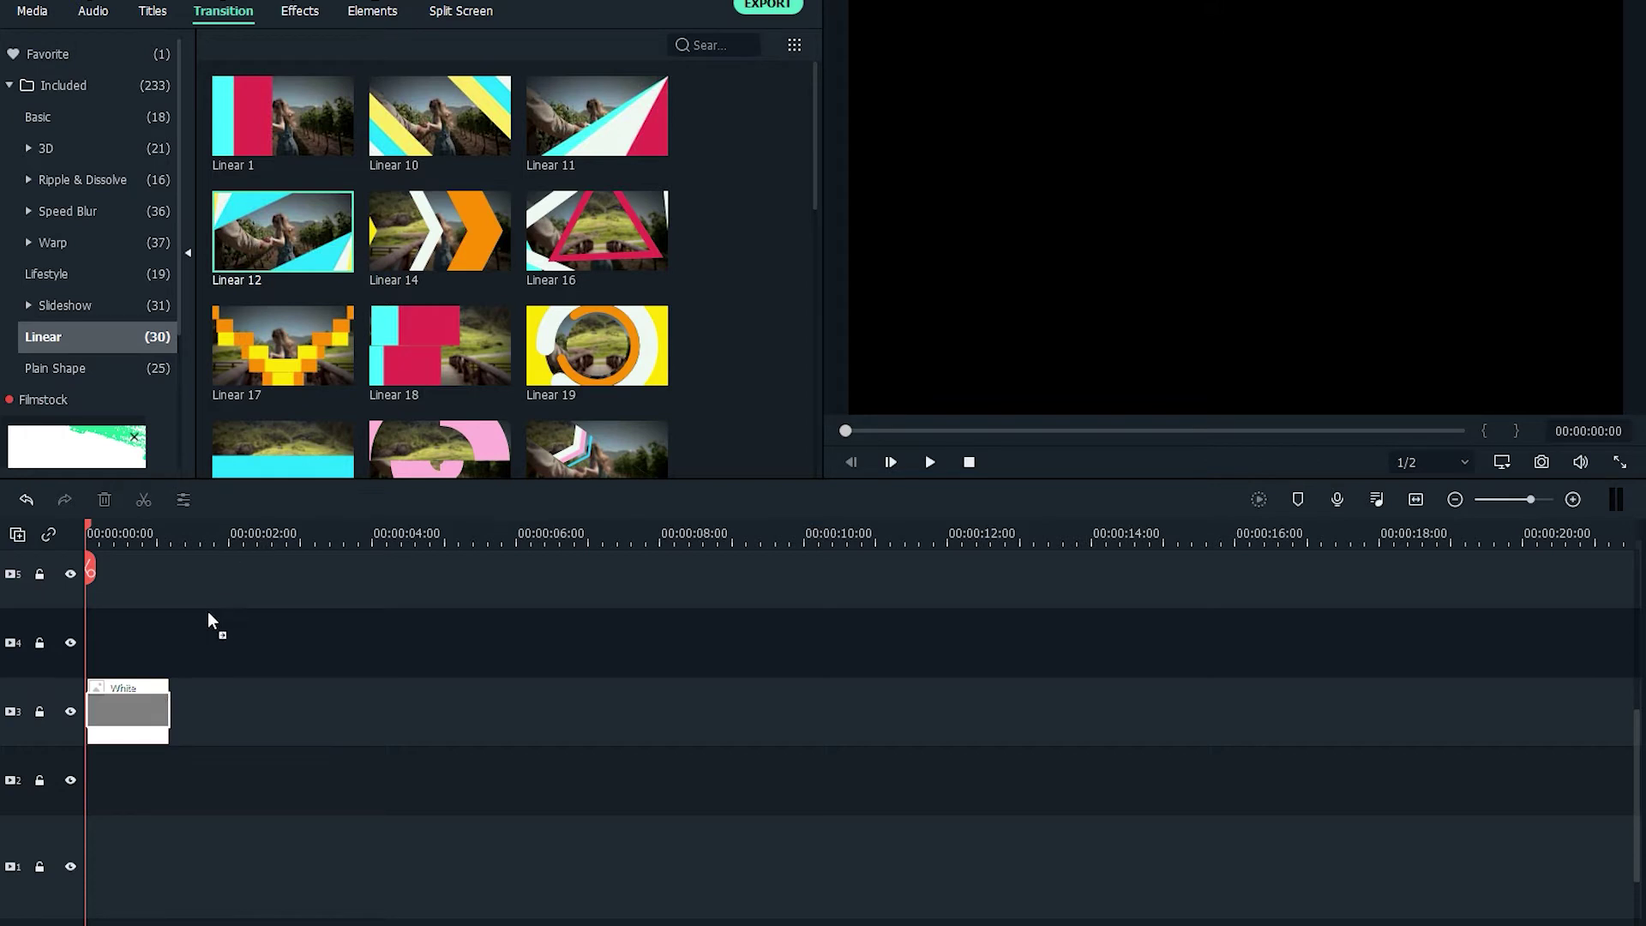
mouse_move(149, 720)
mouse_down()
mouse_move(111, 717)
mouse_move(131, 718)
mouse_up()
key(space)
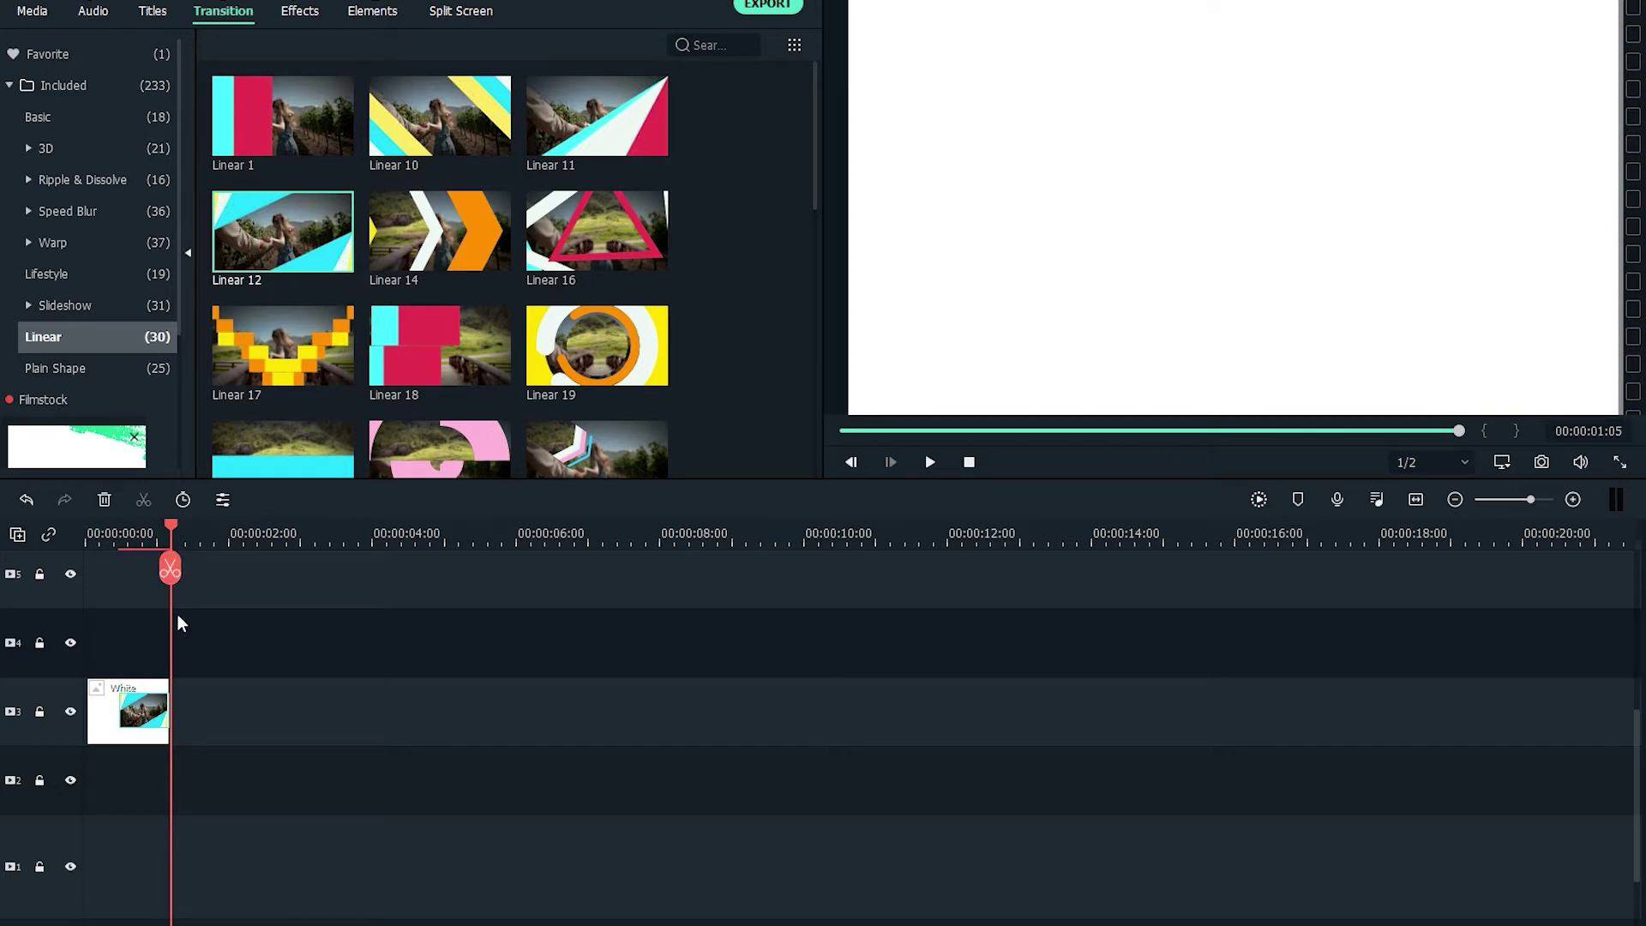
Duplicate the White clip onto track 2 with Linear 14, and paste a third copy on track 4
click(110, 717)
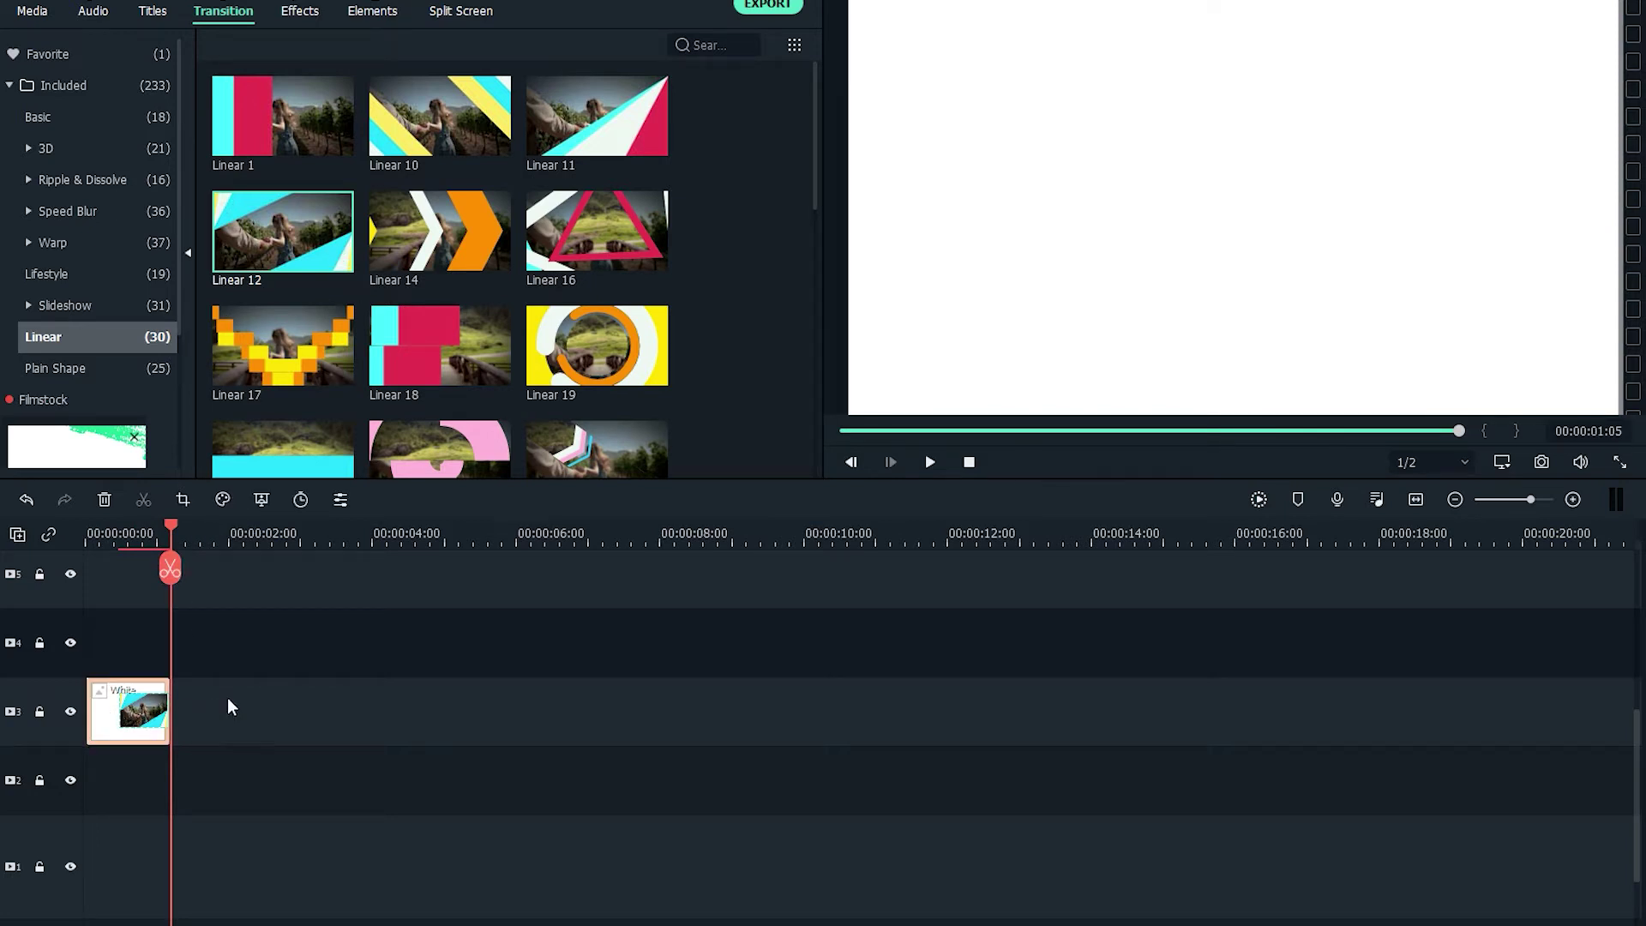
right_click(109, 712)
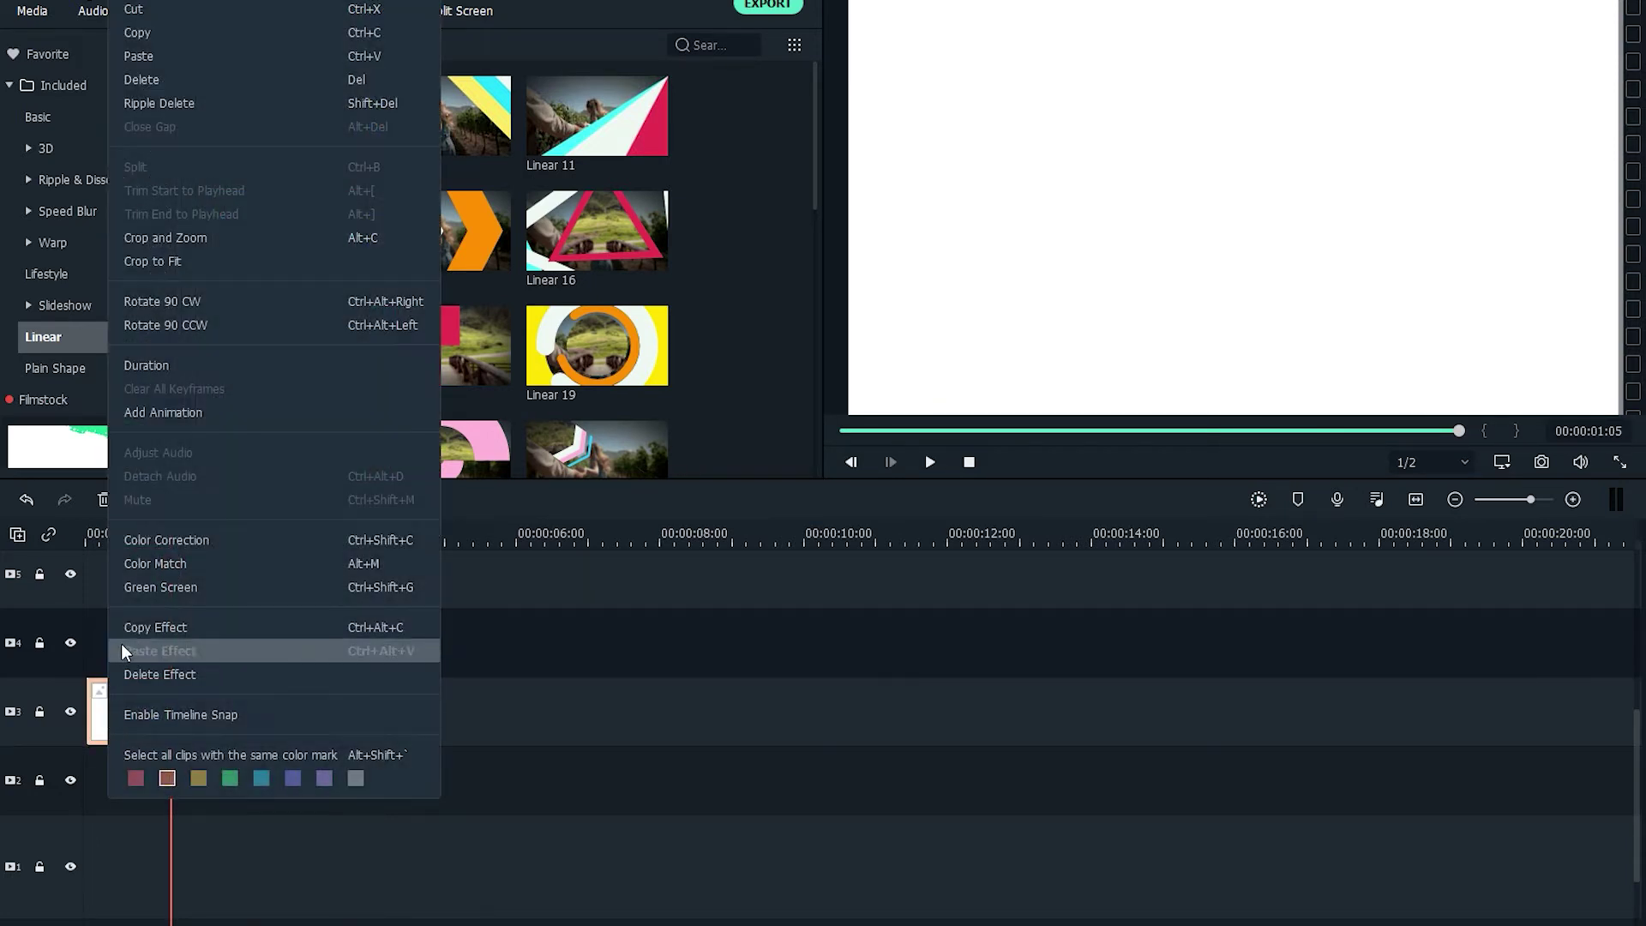
click(134, 34)
key(ctrl+v)
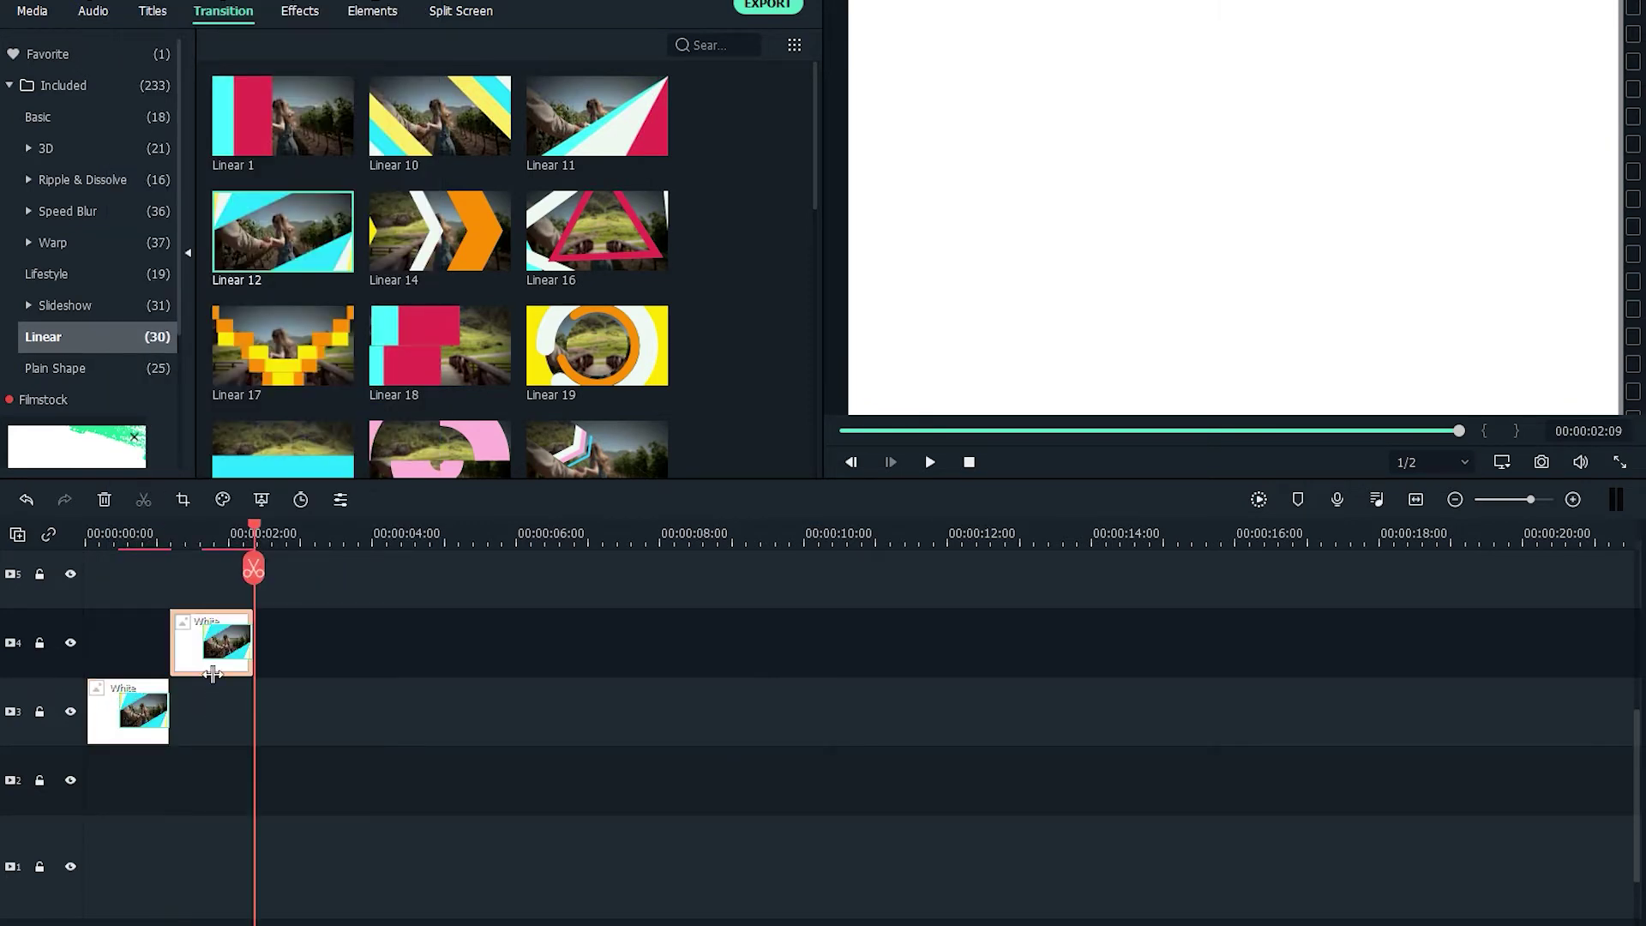
click(232, 656)
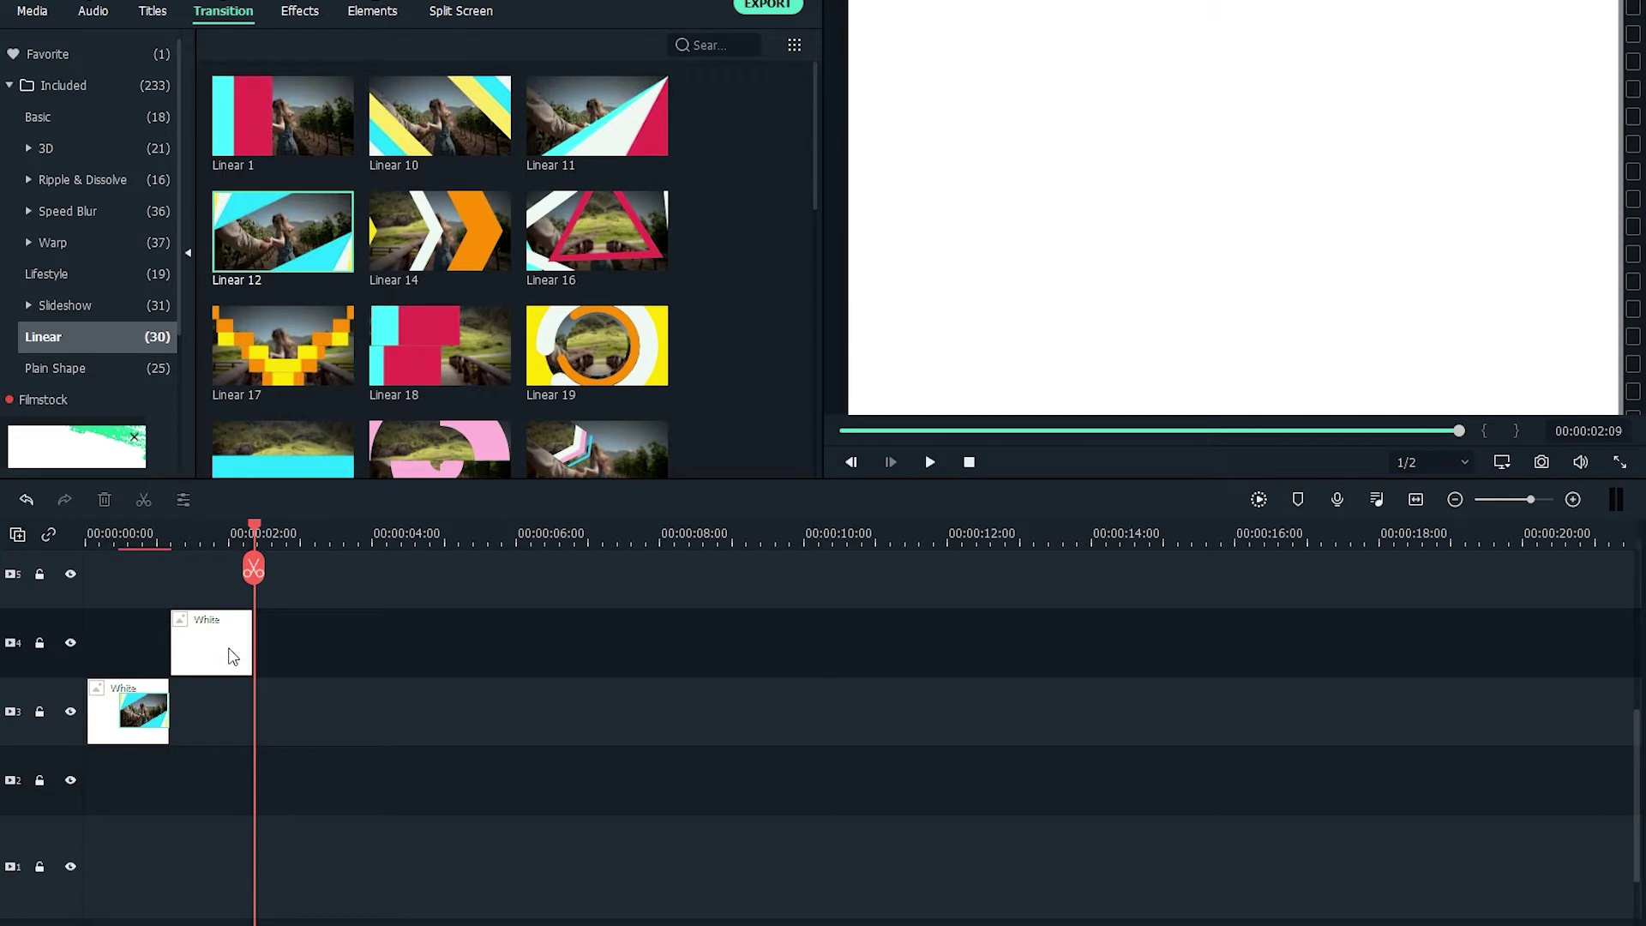
drag(232, 657, 203, 801)
drag(451, 249, 173, 787)
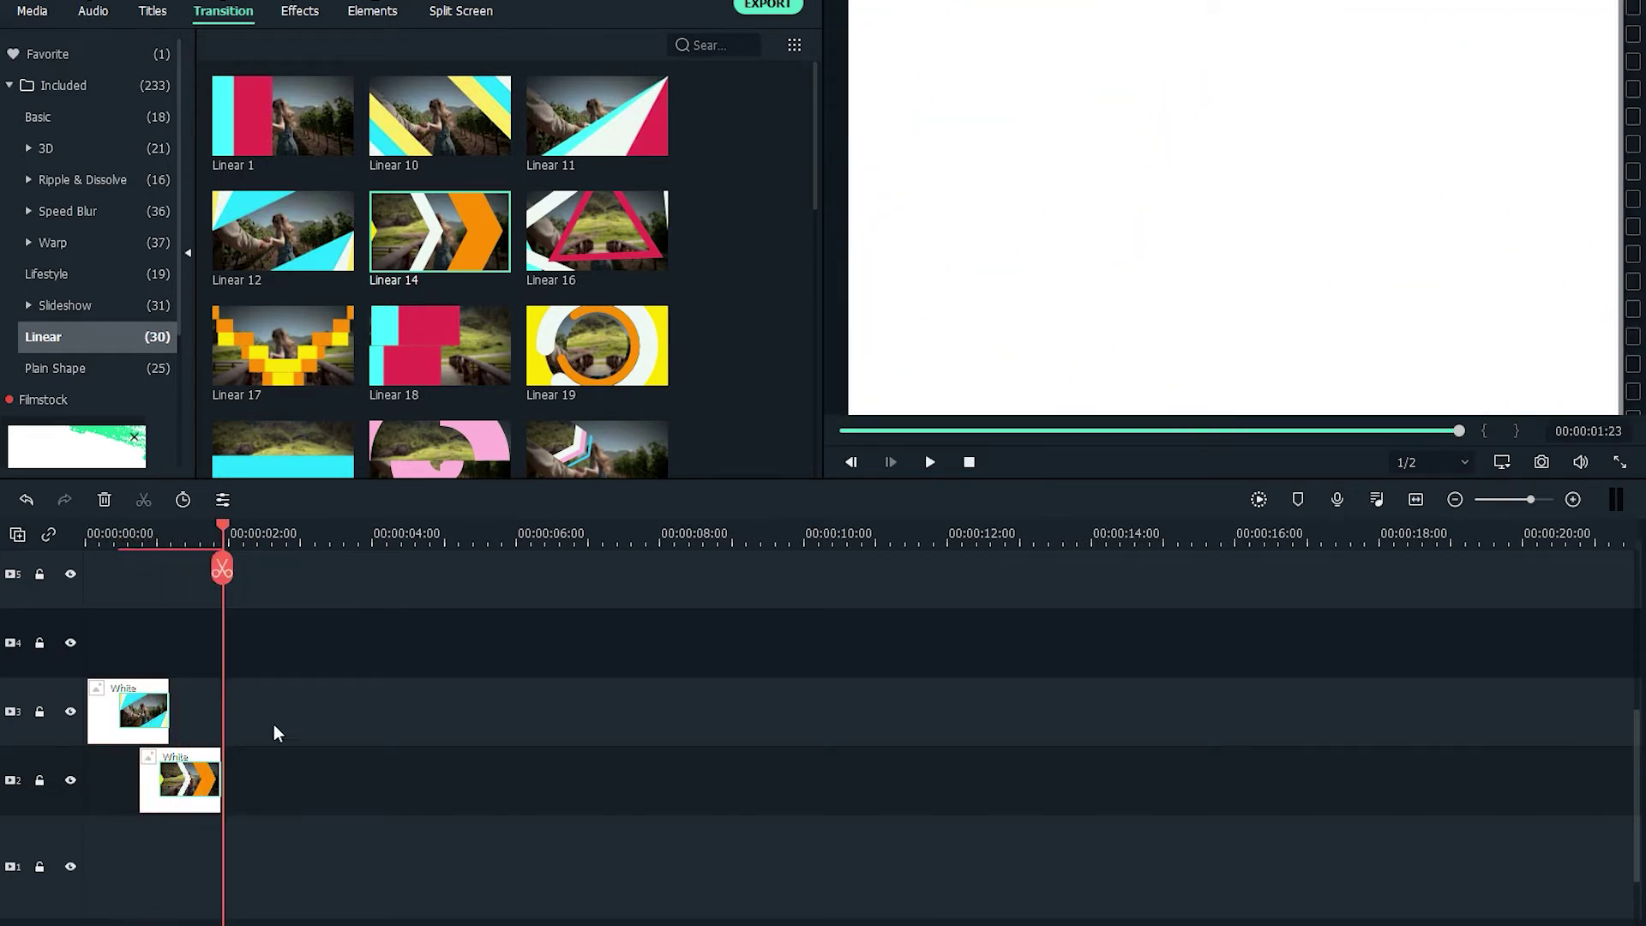
key(ctrl+v)
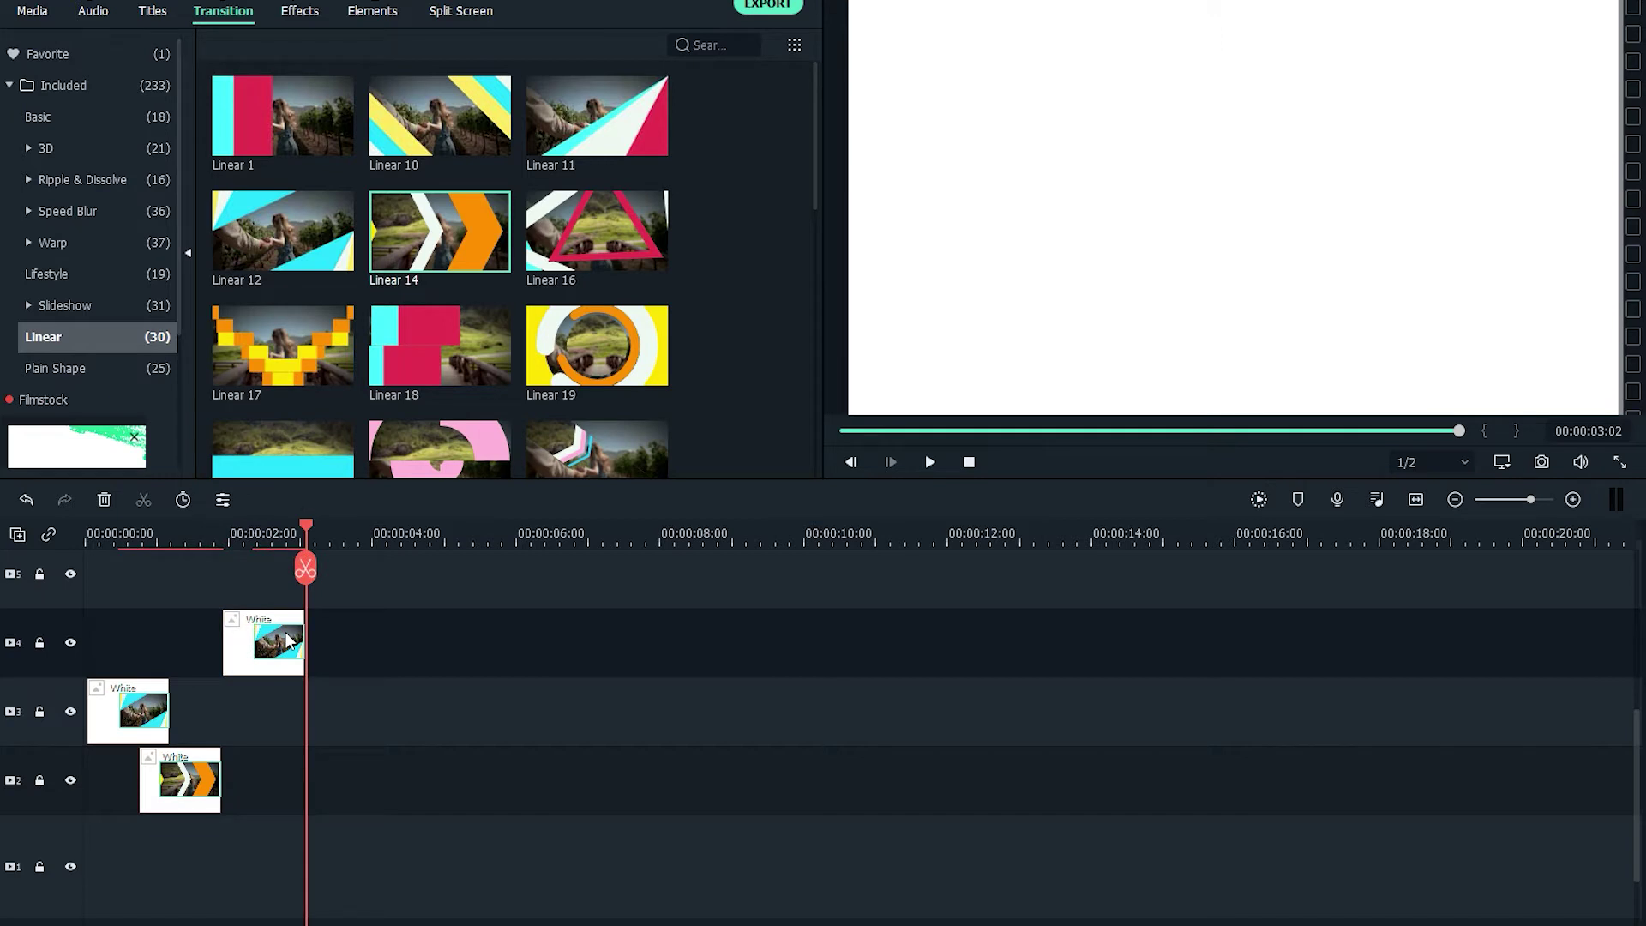
key(Delete)
Move the track-4 copy onto track 3, apply Linear 19, and preview the transitions
drag(288, 640, 241, 718)
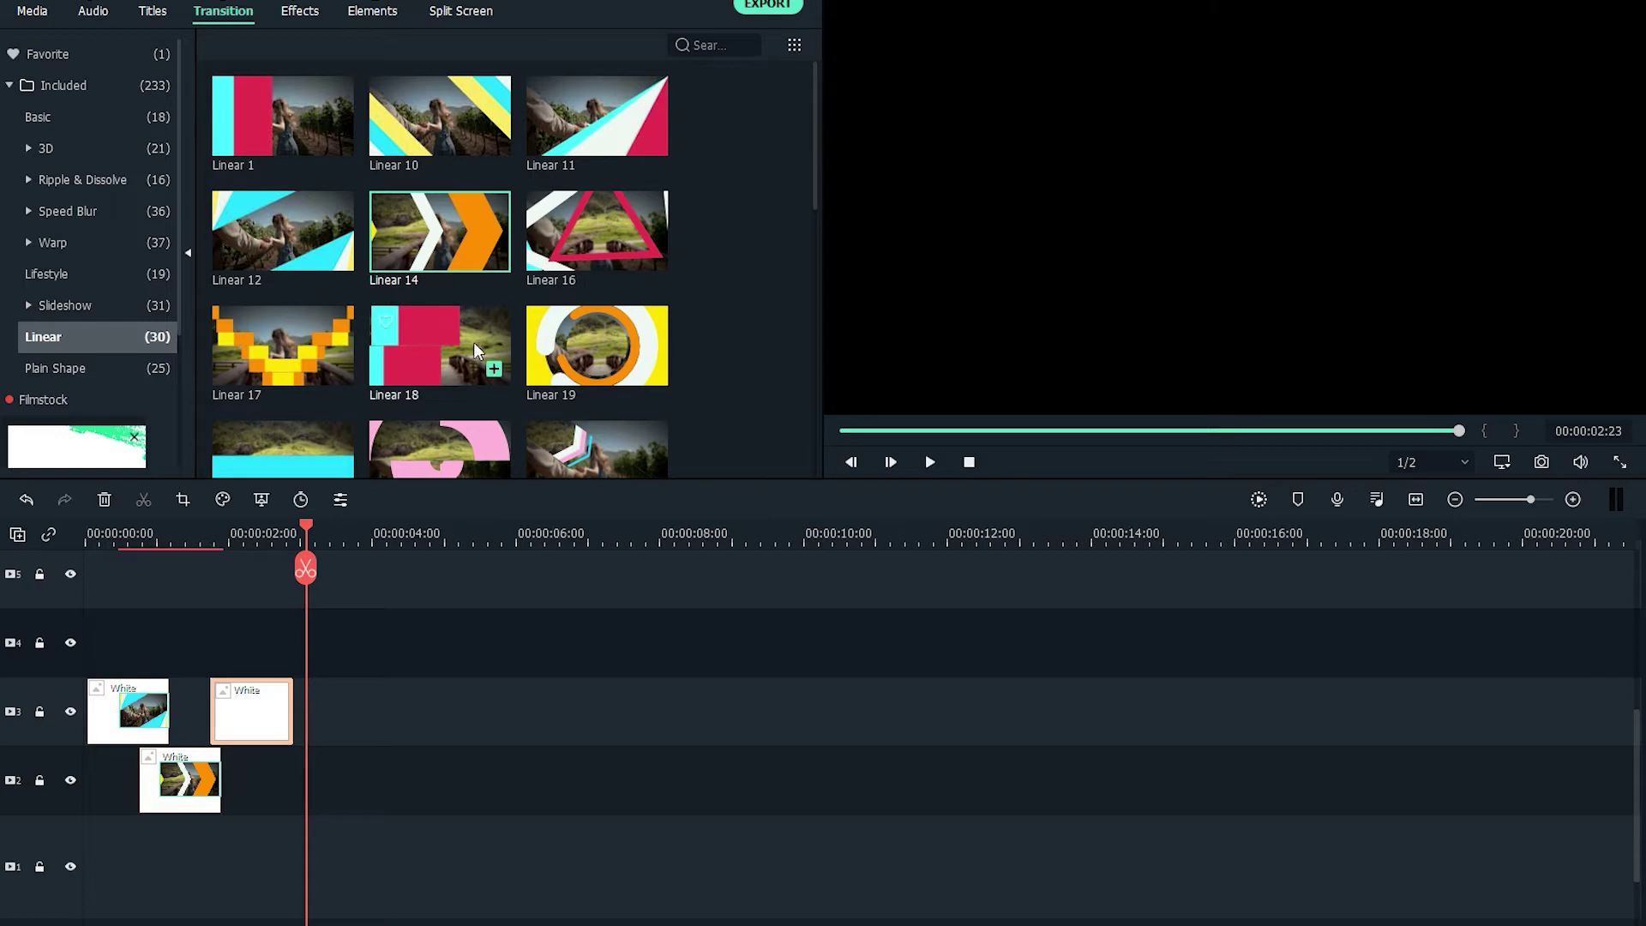
drag(598, 336, 244, 713)
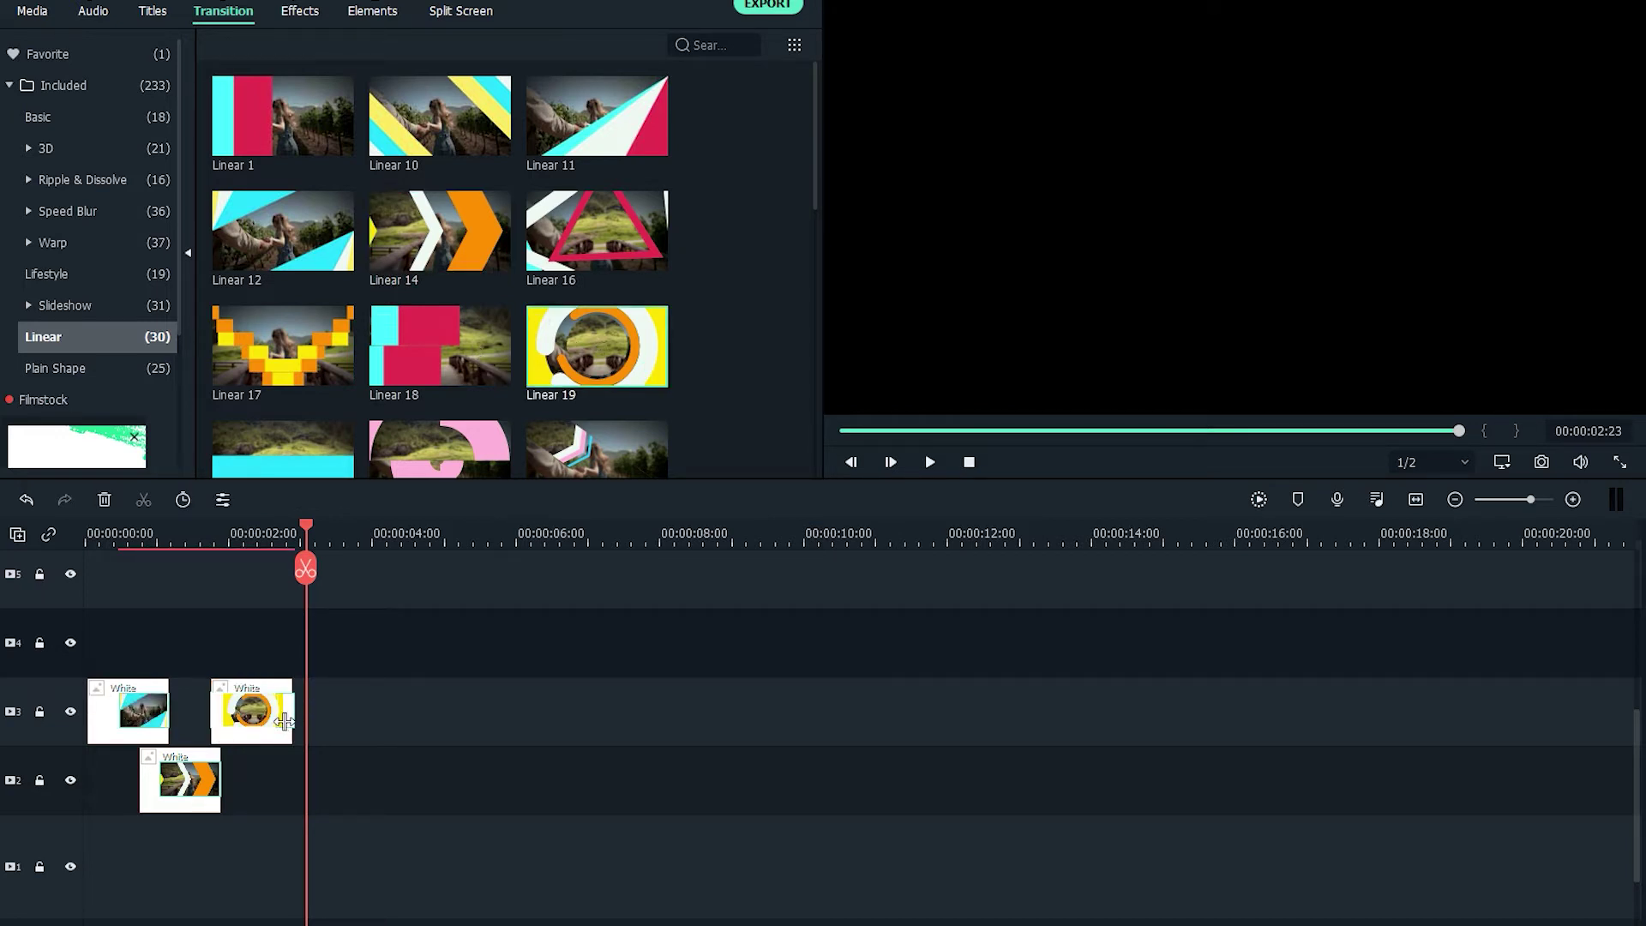
click(206, 537)
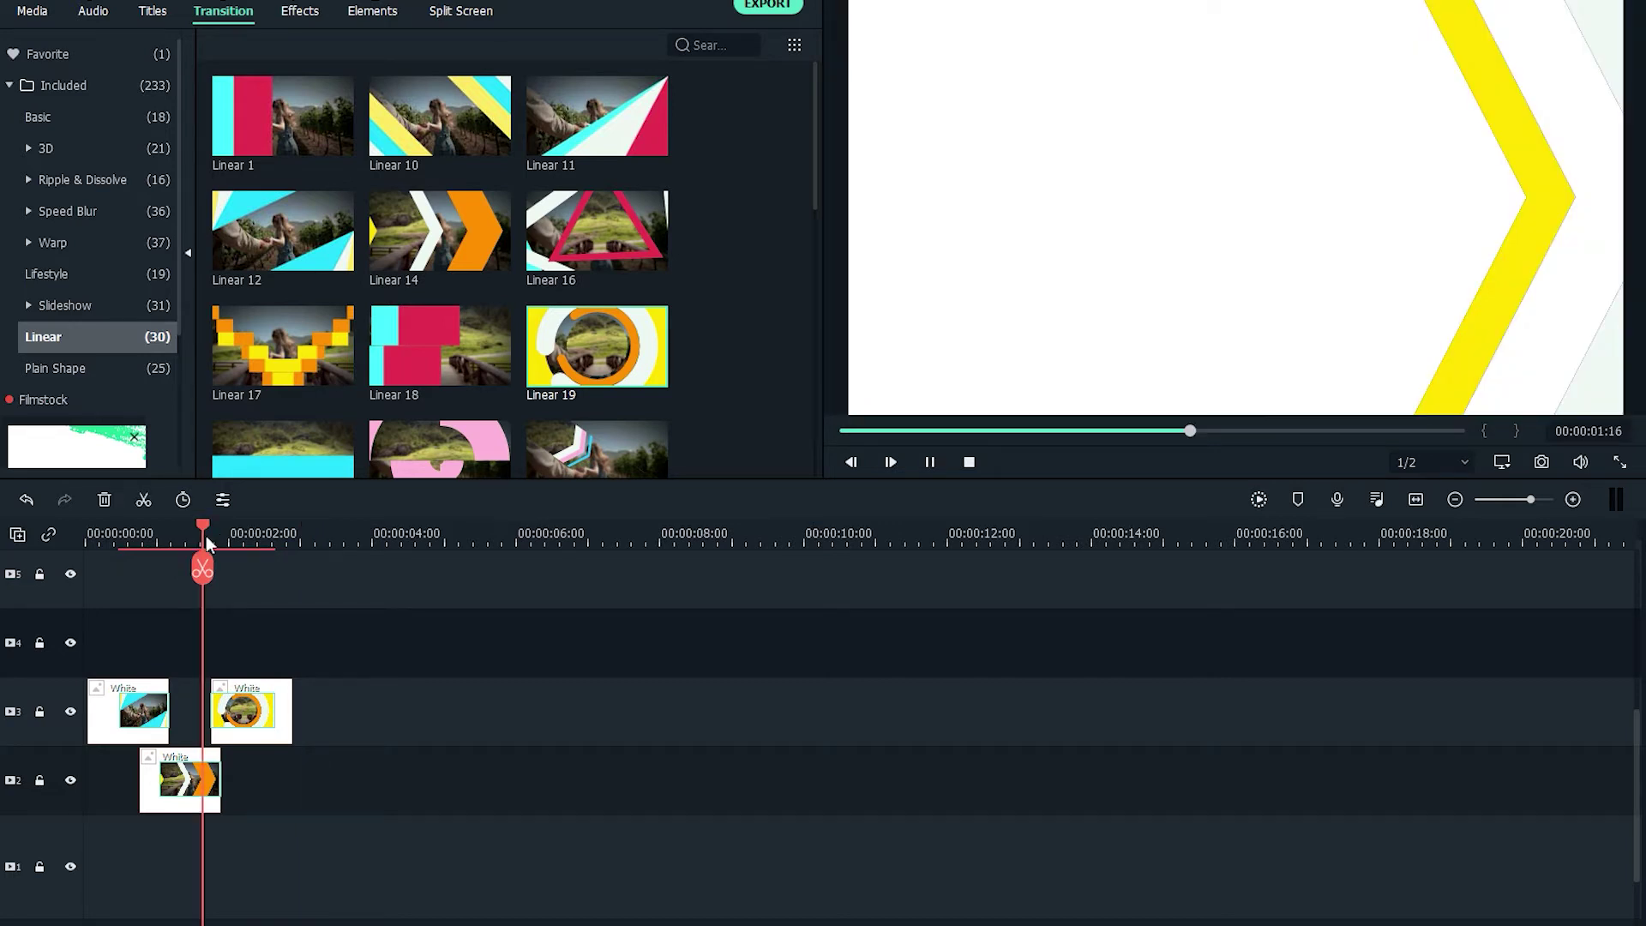
click(263, 744)
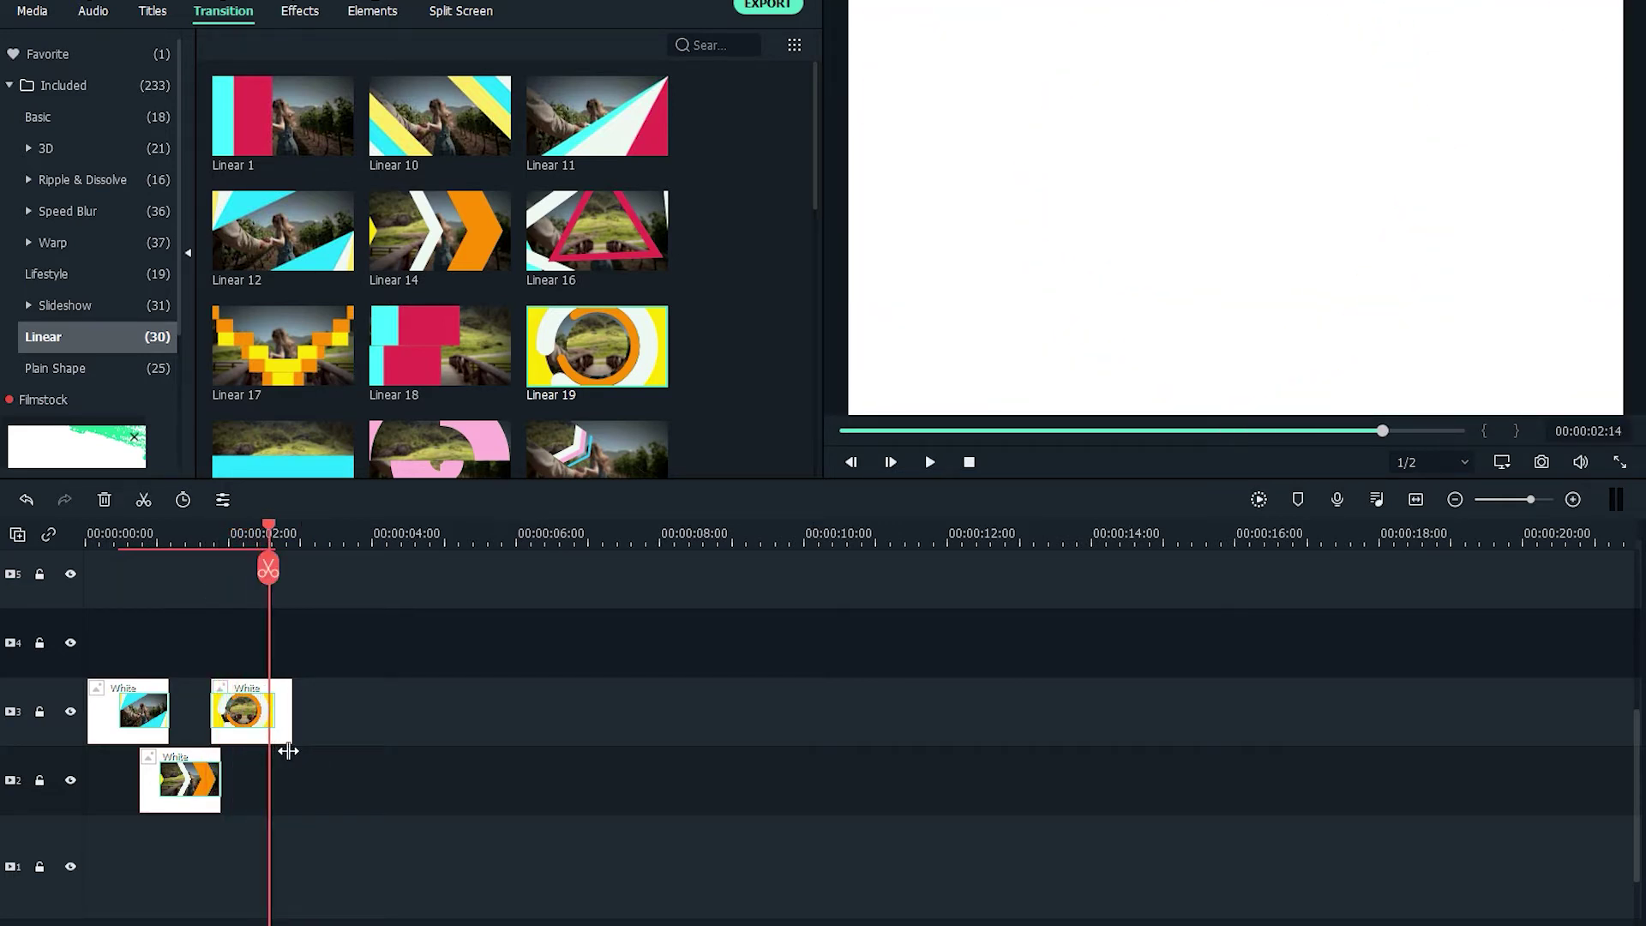
drag(274, 736, 261, 738)
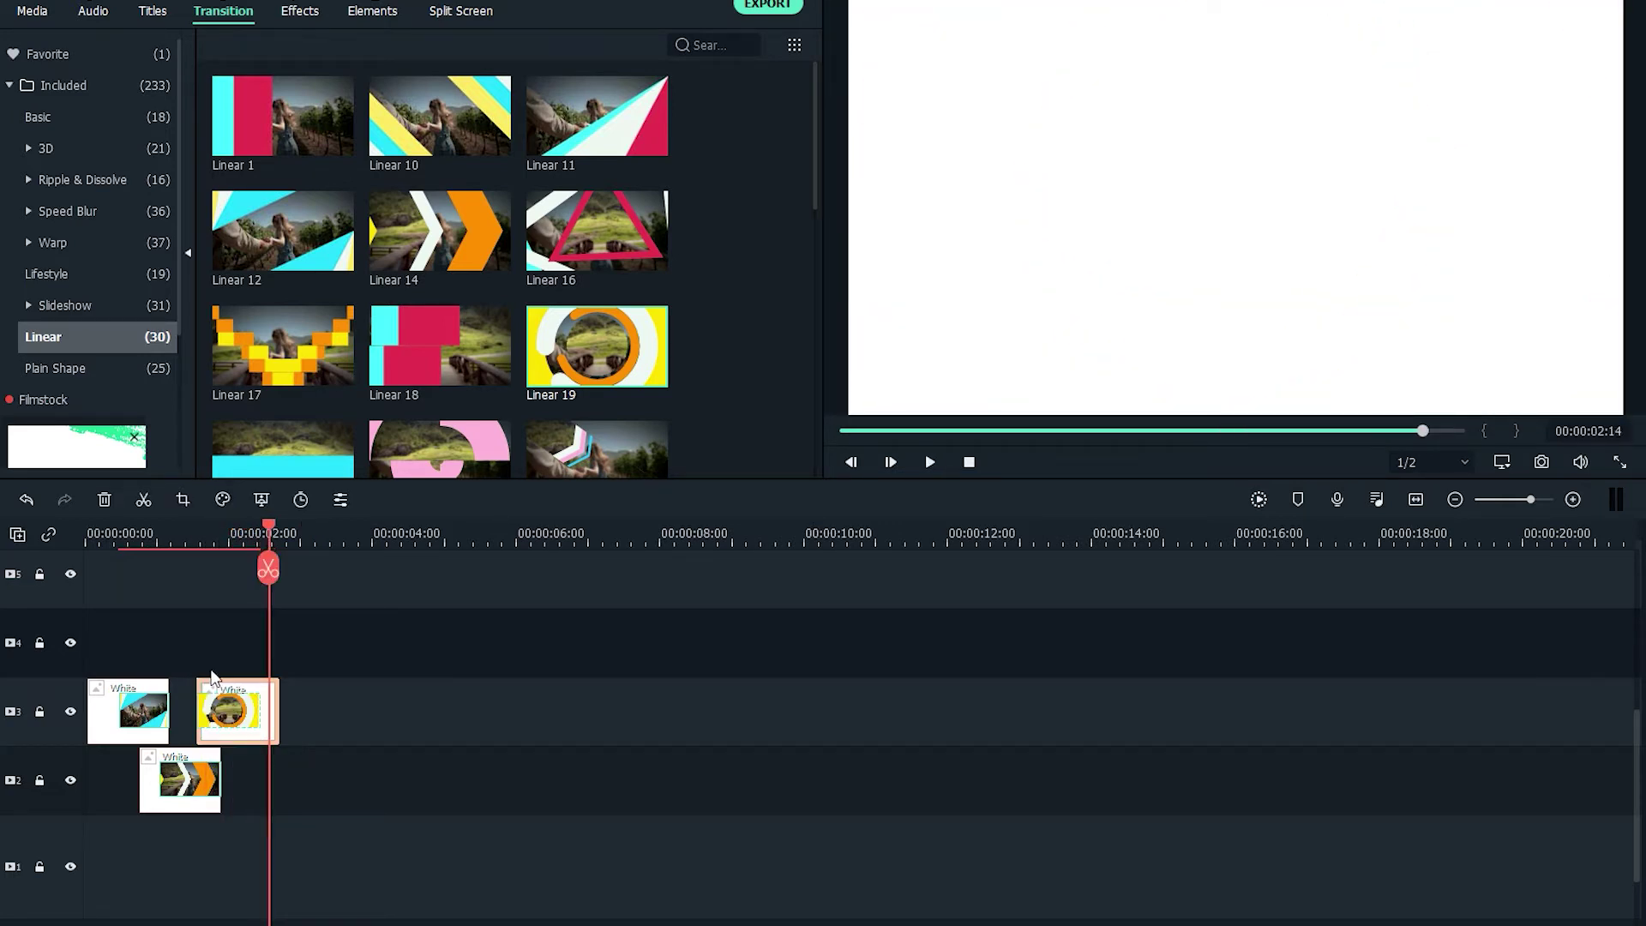
click(130, 549)
key(space)
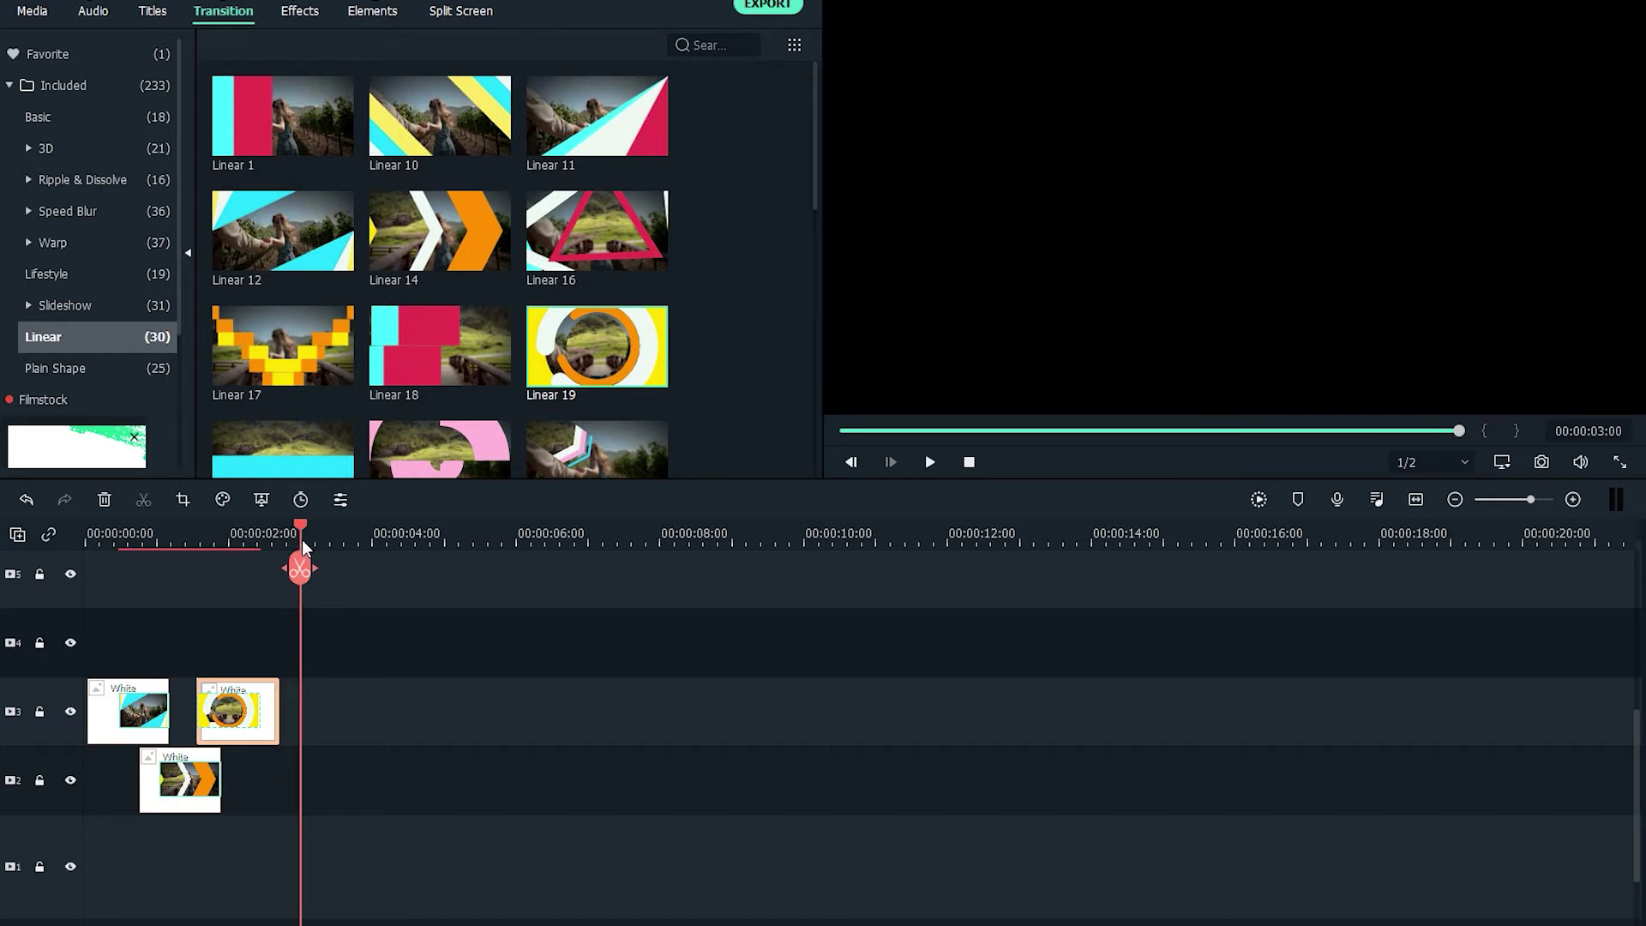
Paste a fourth White clip on track 4 at about 1.5 s with Linear 16, then play it
key(ctrl+v)
drag(343, 649, 310, 665)
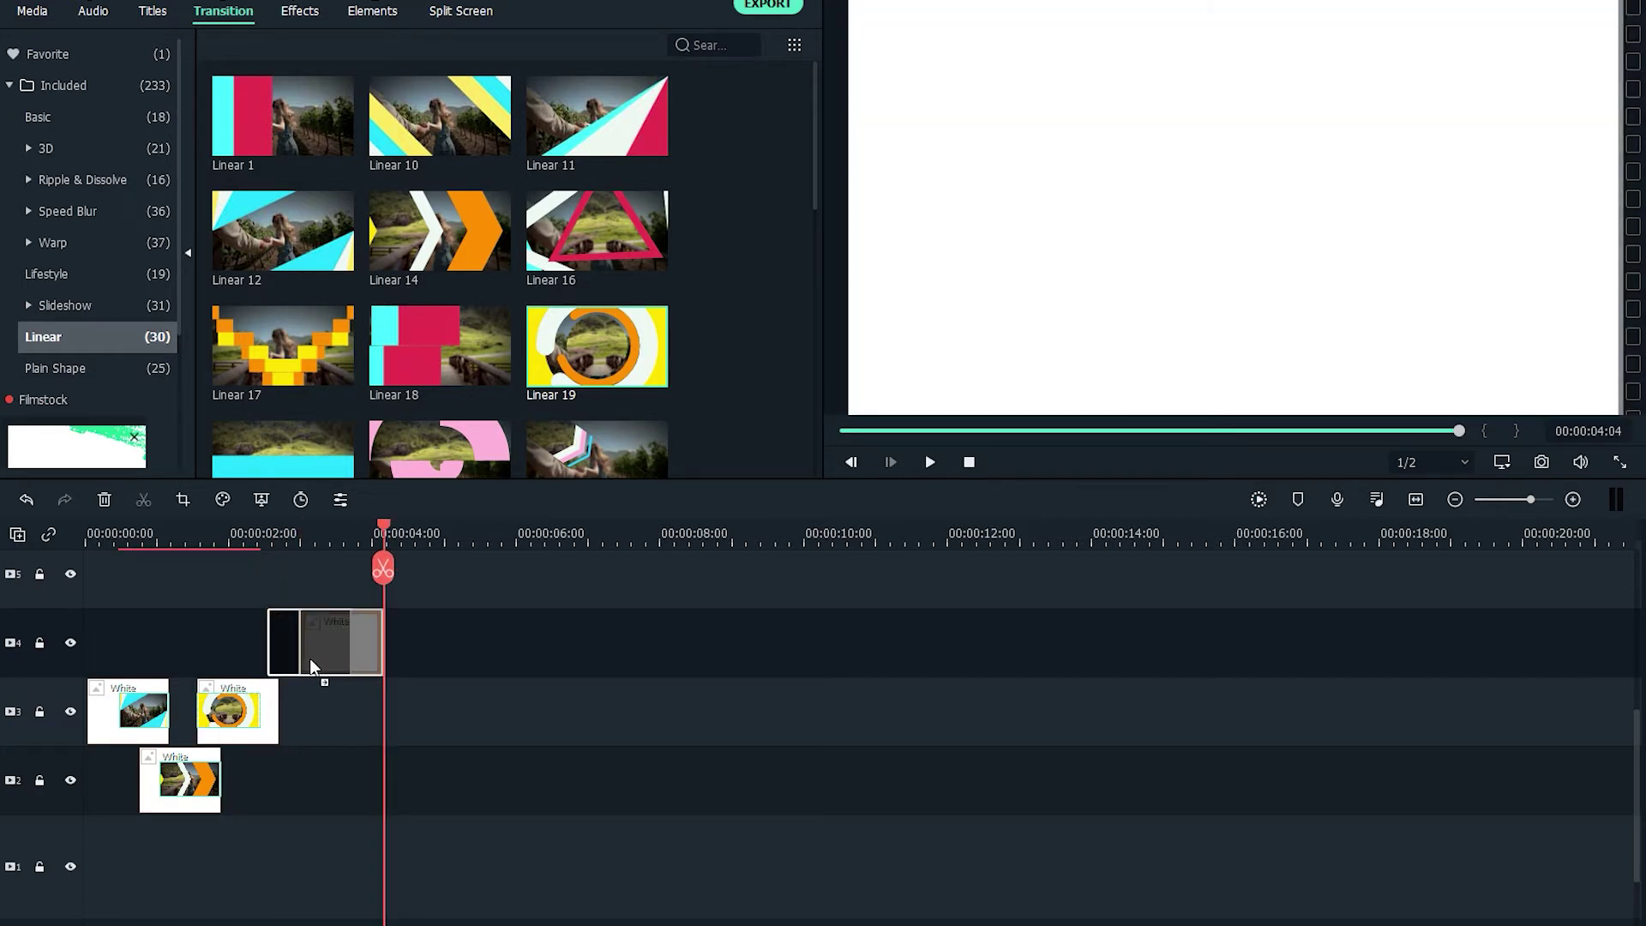
drag(290, 661, 290, 661)
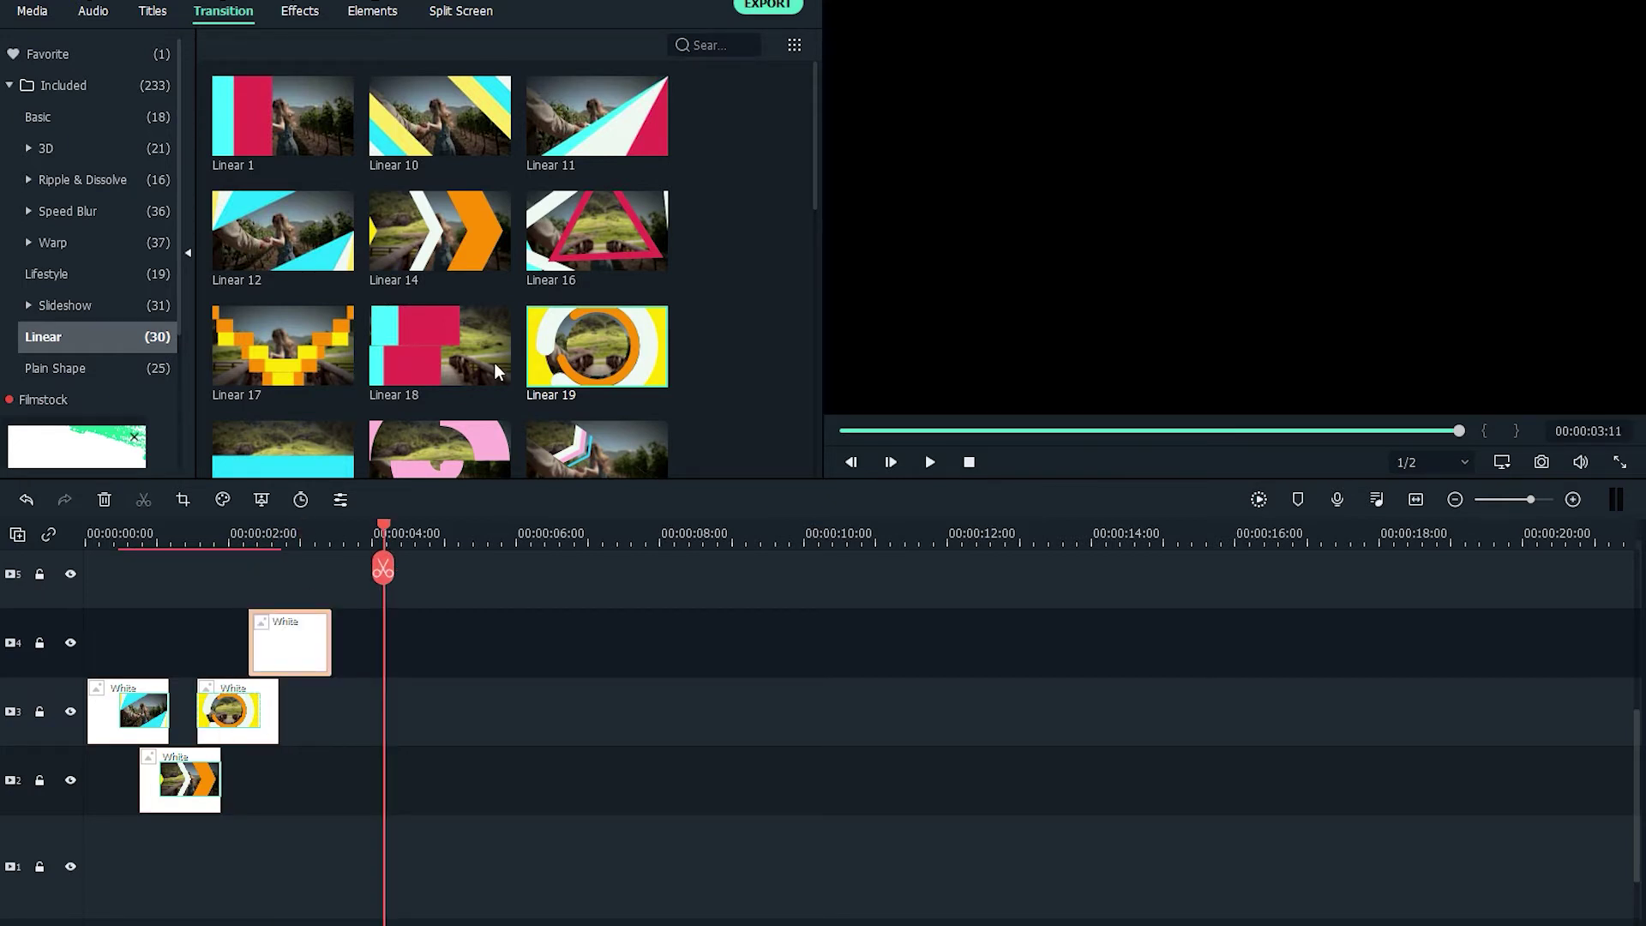
drag(595, 250, 325, 645)
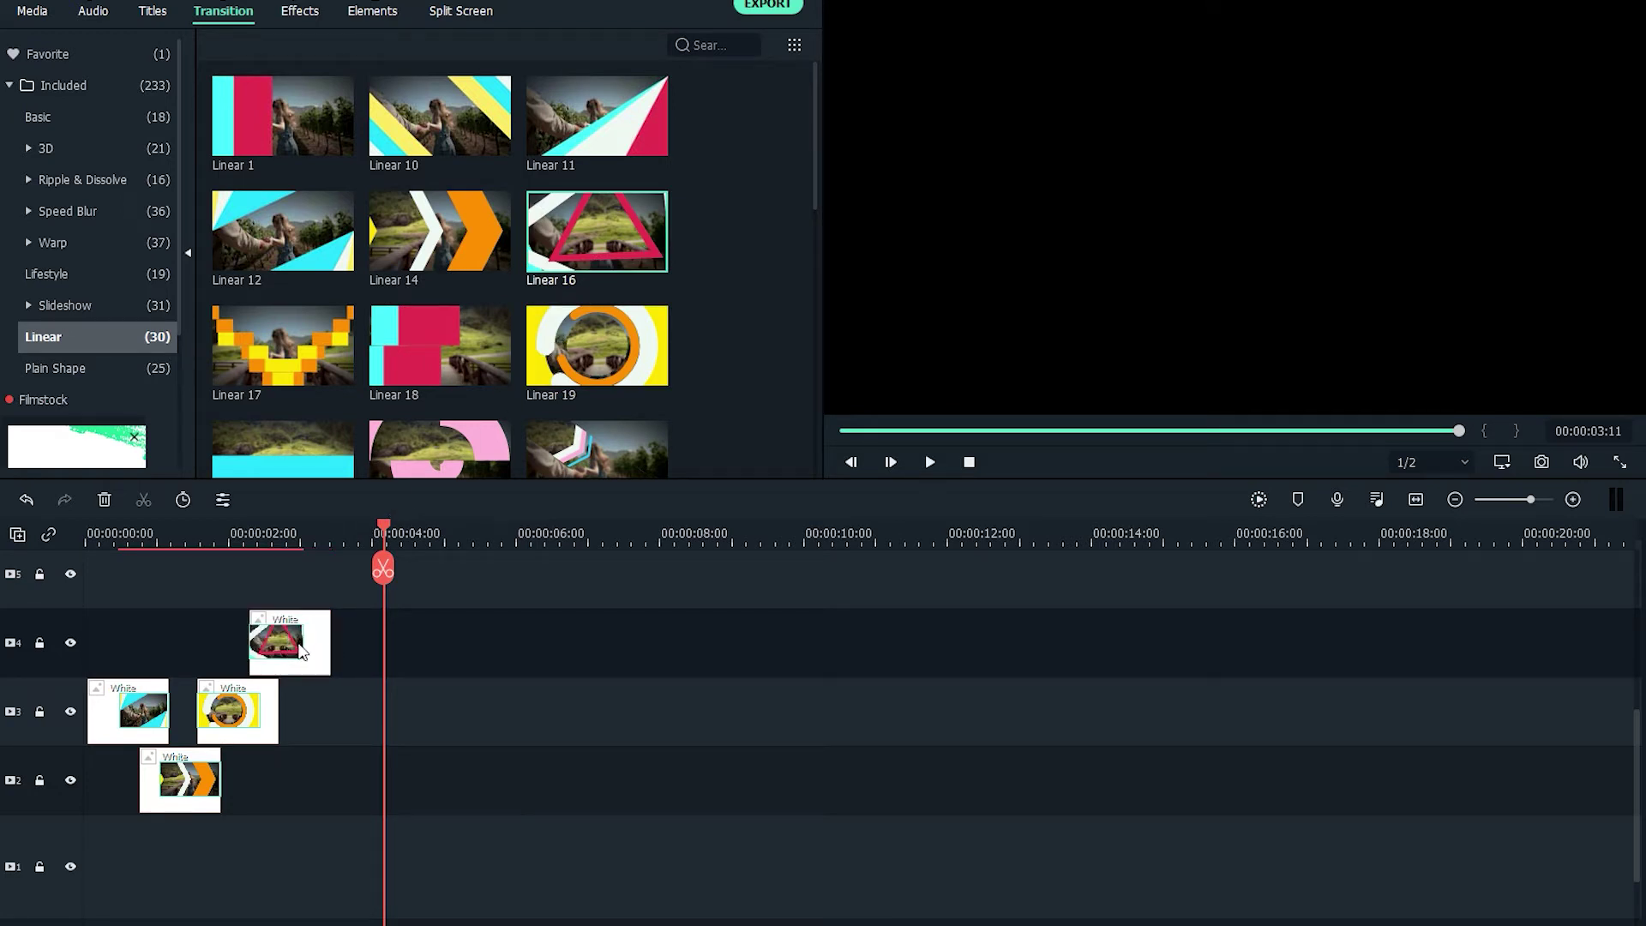
click(97, 540)
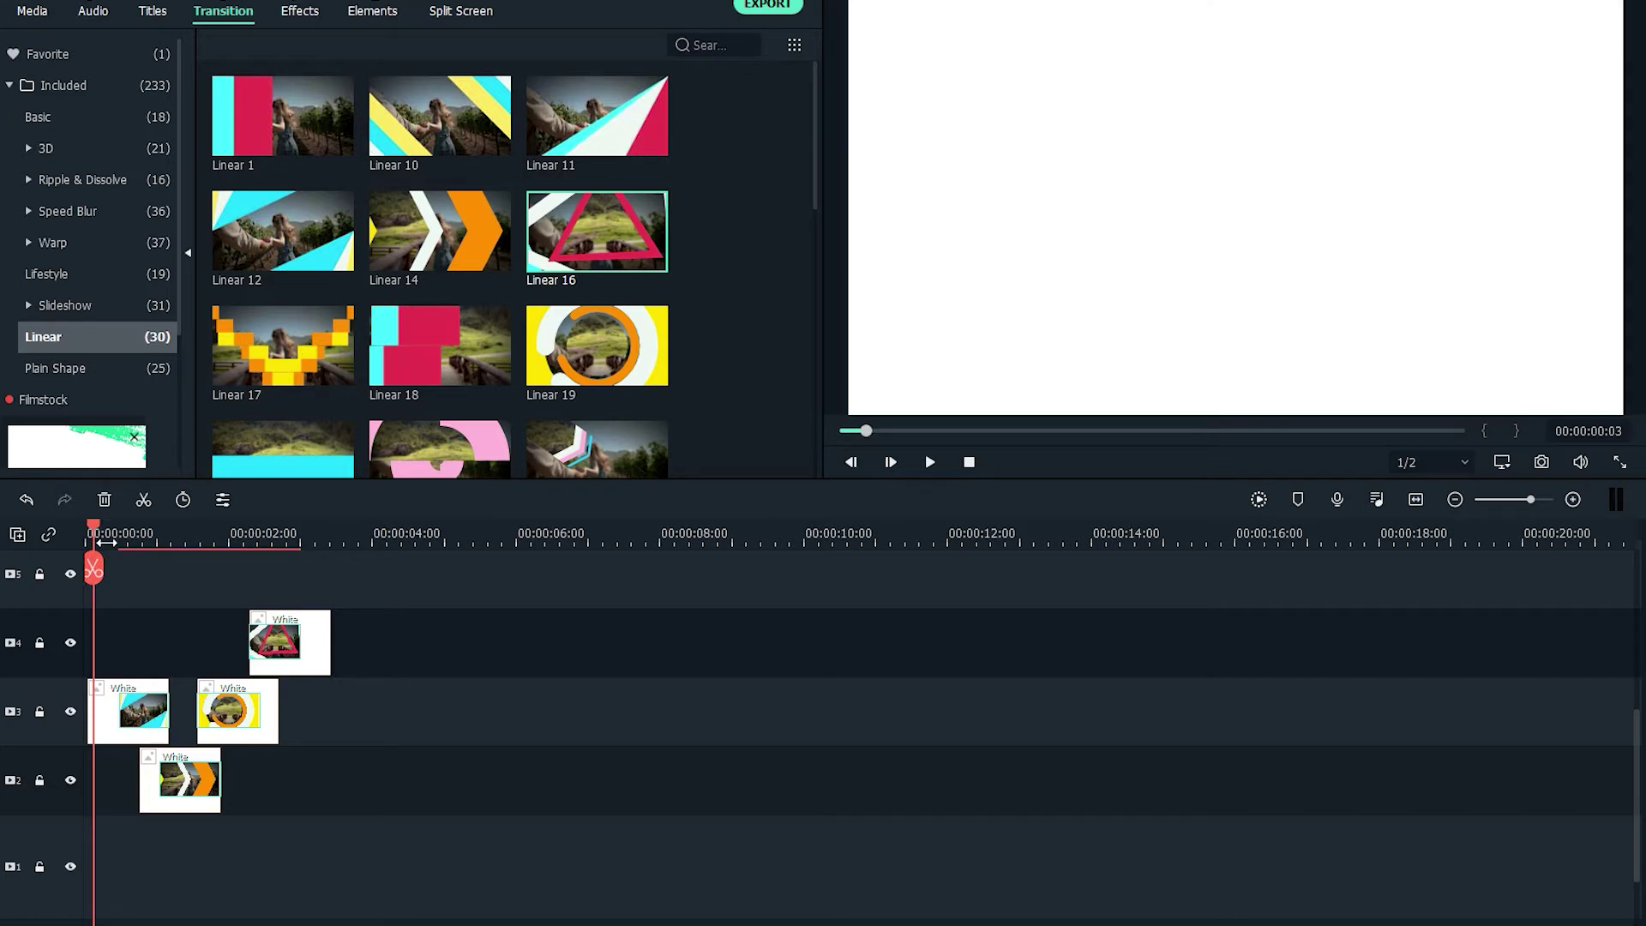
key(ctrl+v)
key(ctrl+z)
key(space)
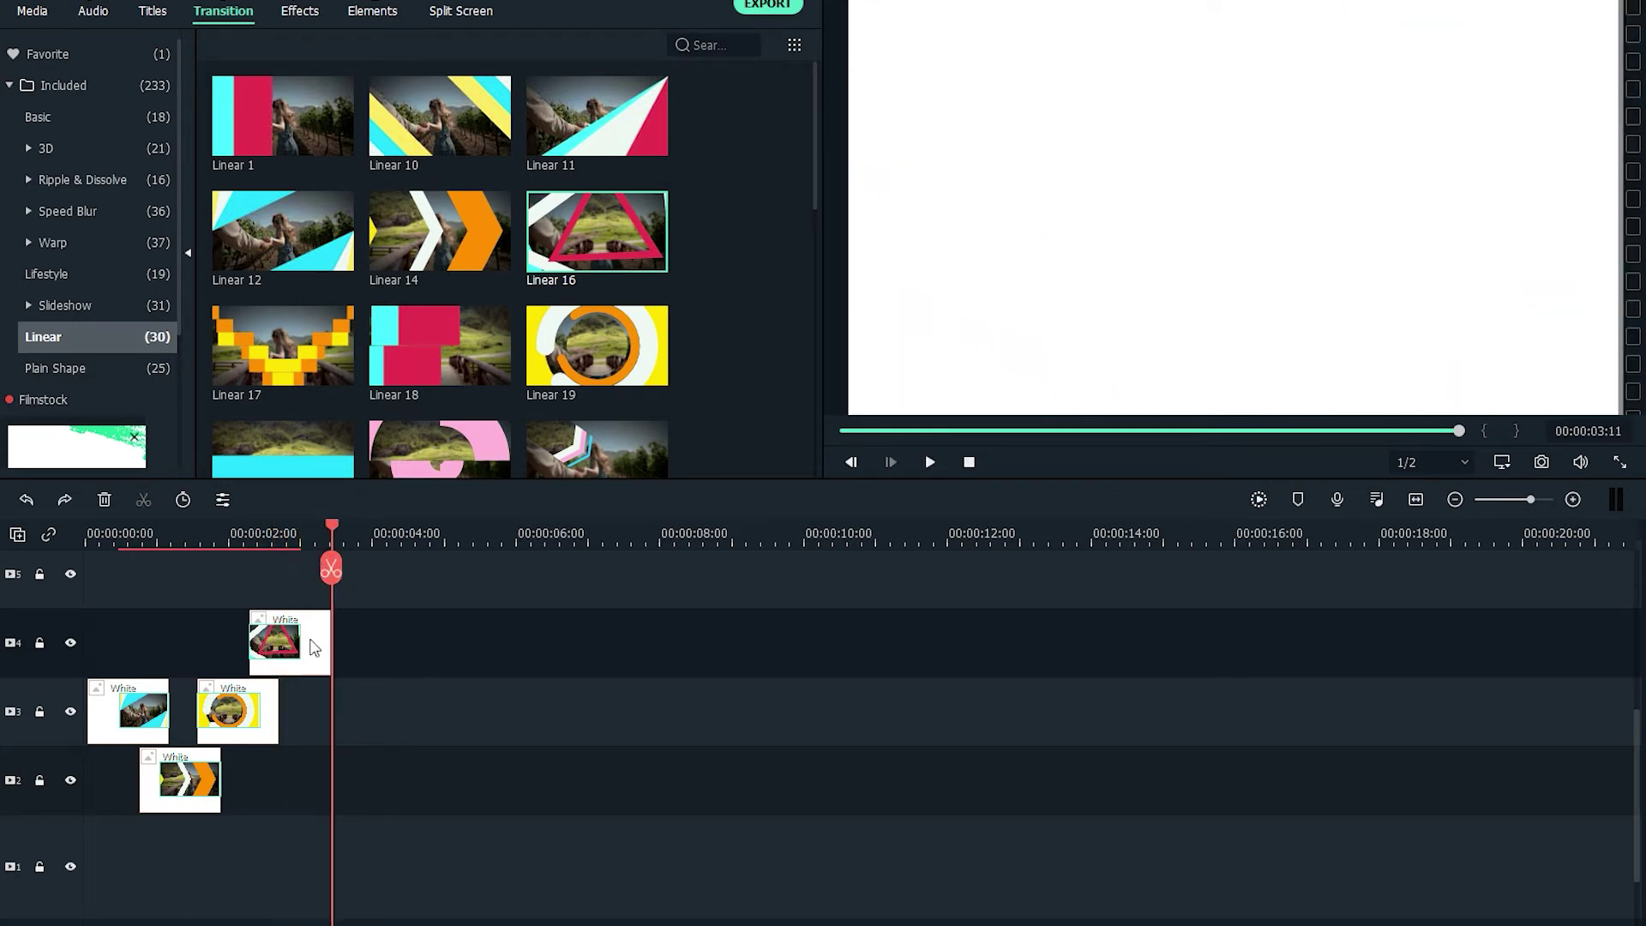
Lengthen the track-4 White clip and add the New Title 25 title on track 5
drag(330, 641, 555, 660)
click(148, 10)
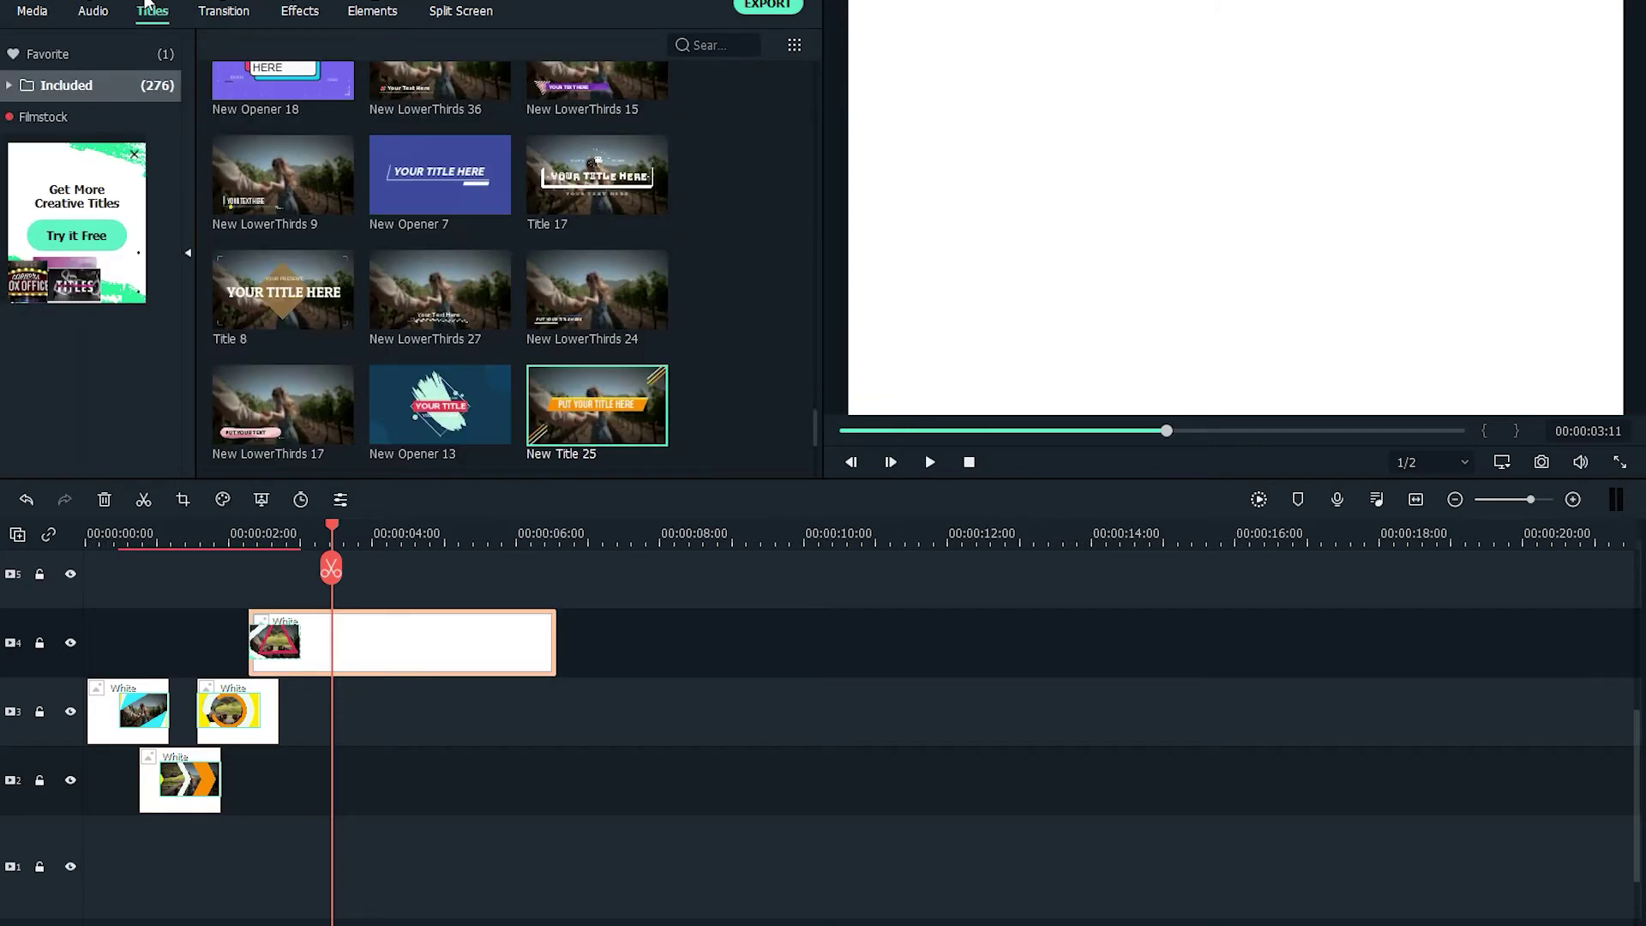
scroll(424, 311, up, 5)
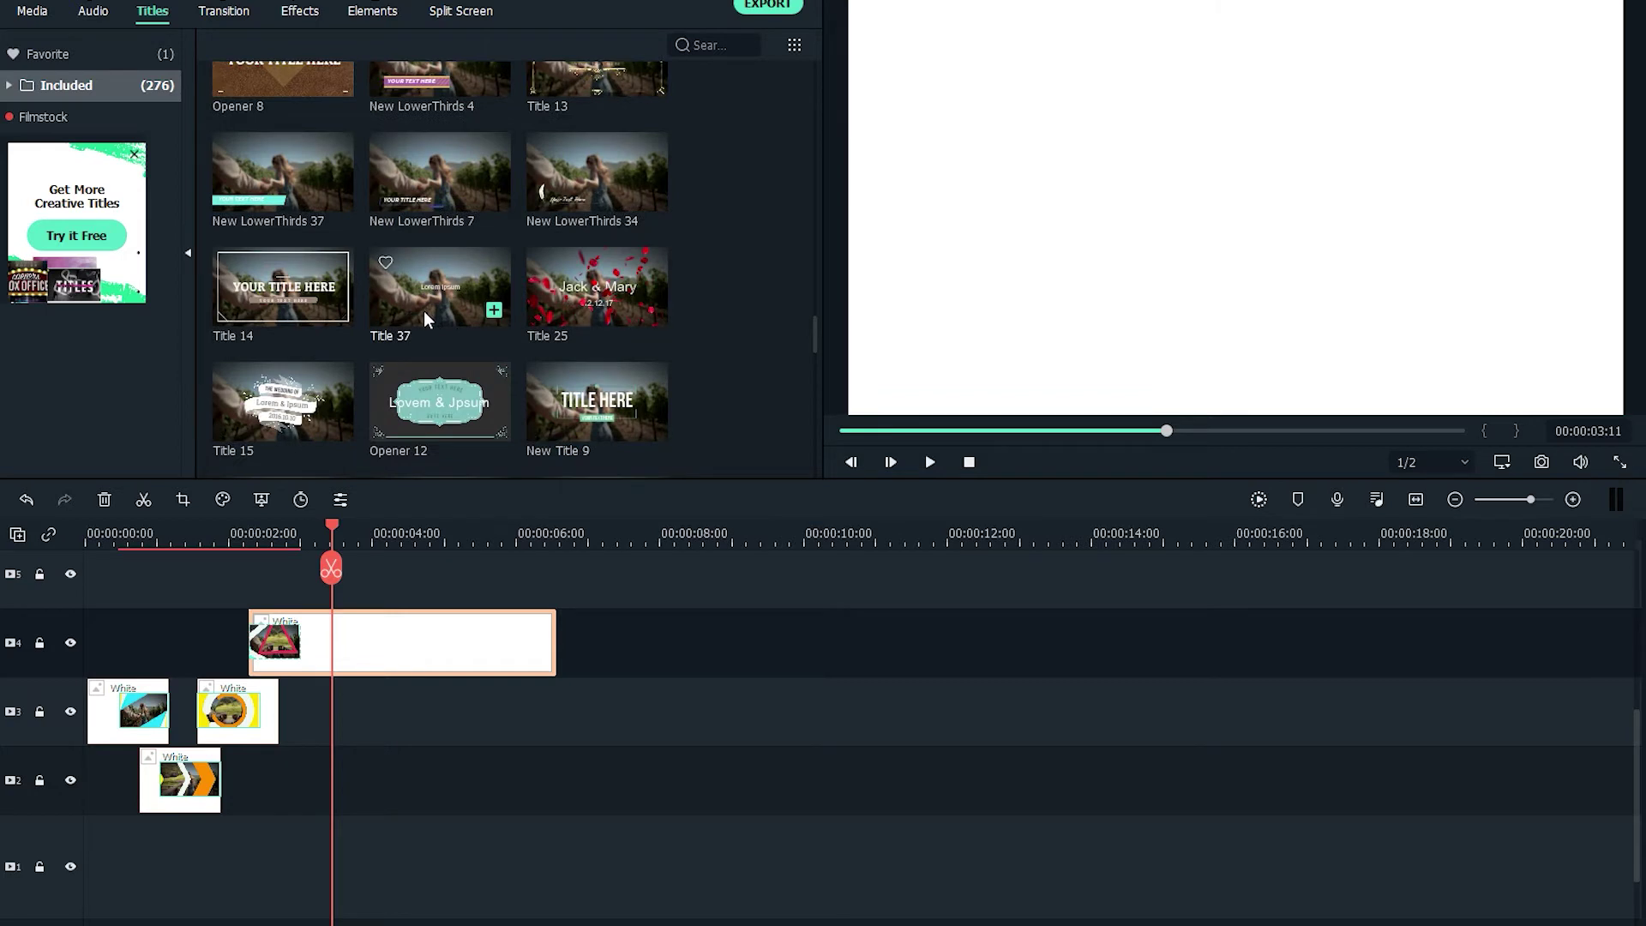
scroll(420, 311, down, 5)
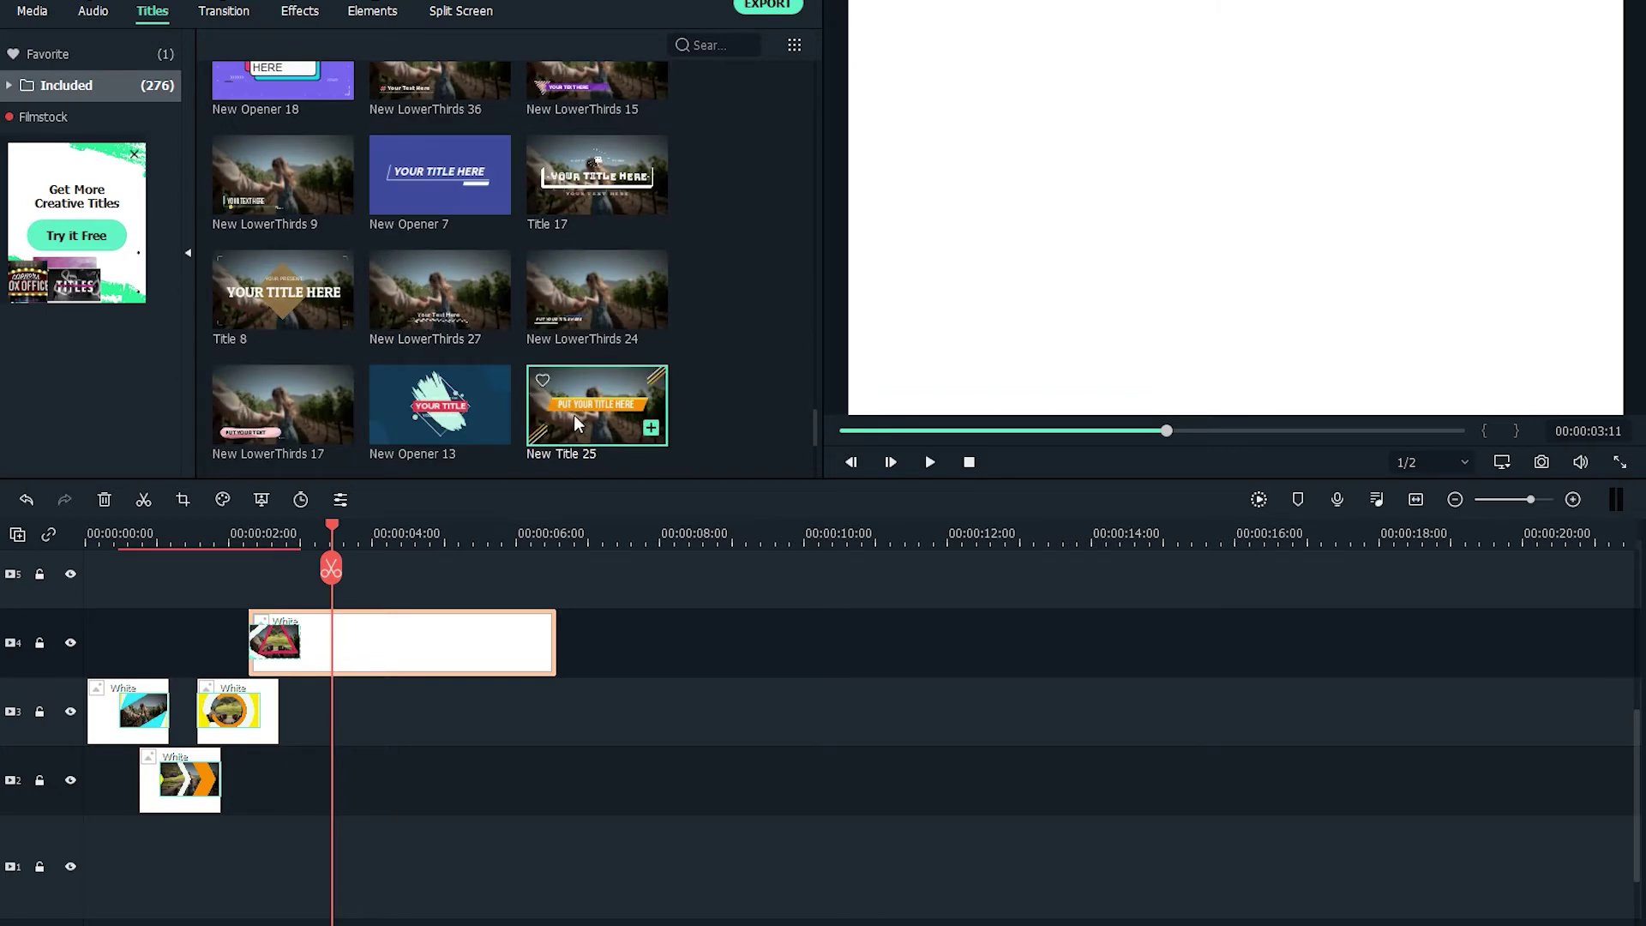
drag(604, 426, 273, 604)
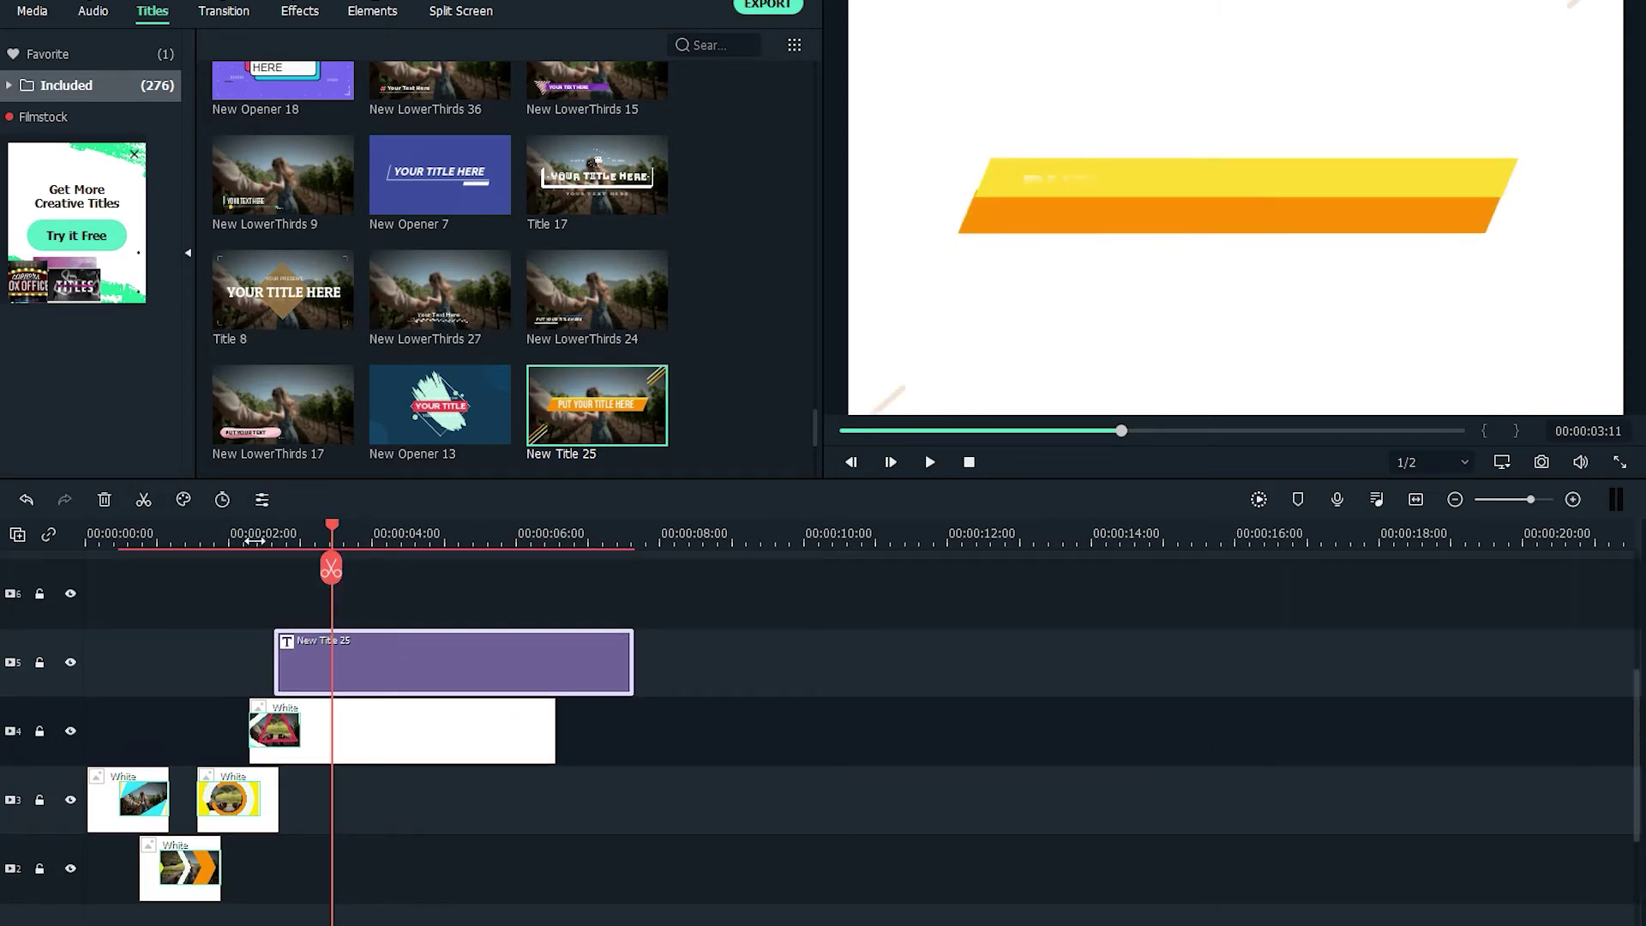
Preview the intro and trim New Title 25 to about 00:00:06:00, ending with the White clip
click(247, 541)
key(space)
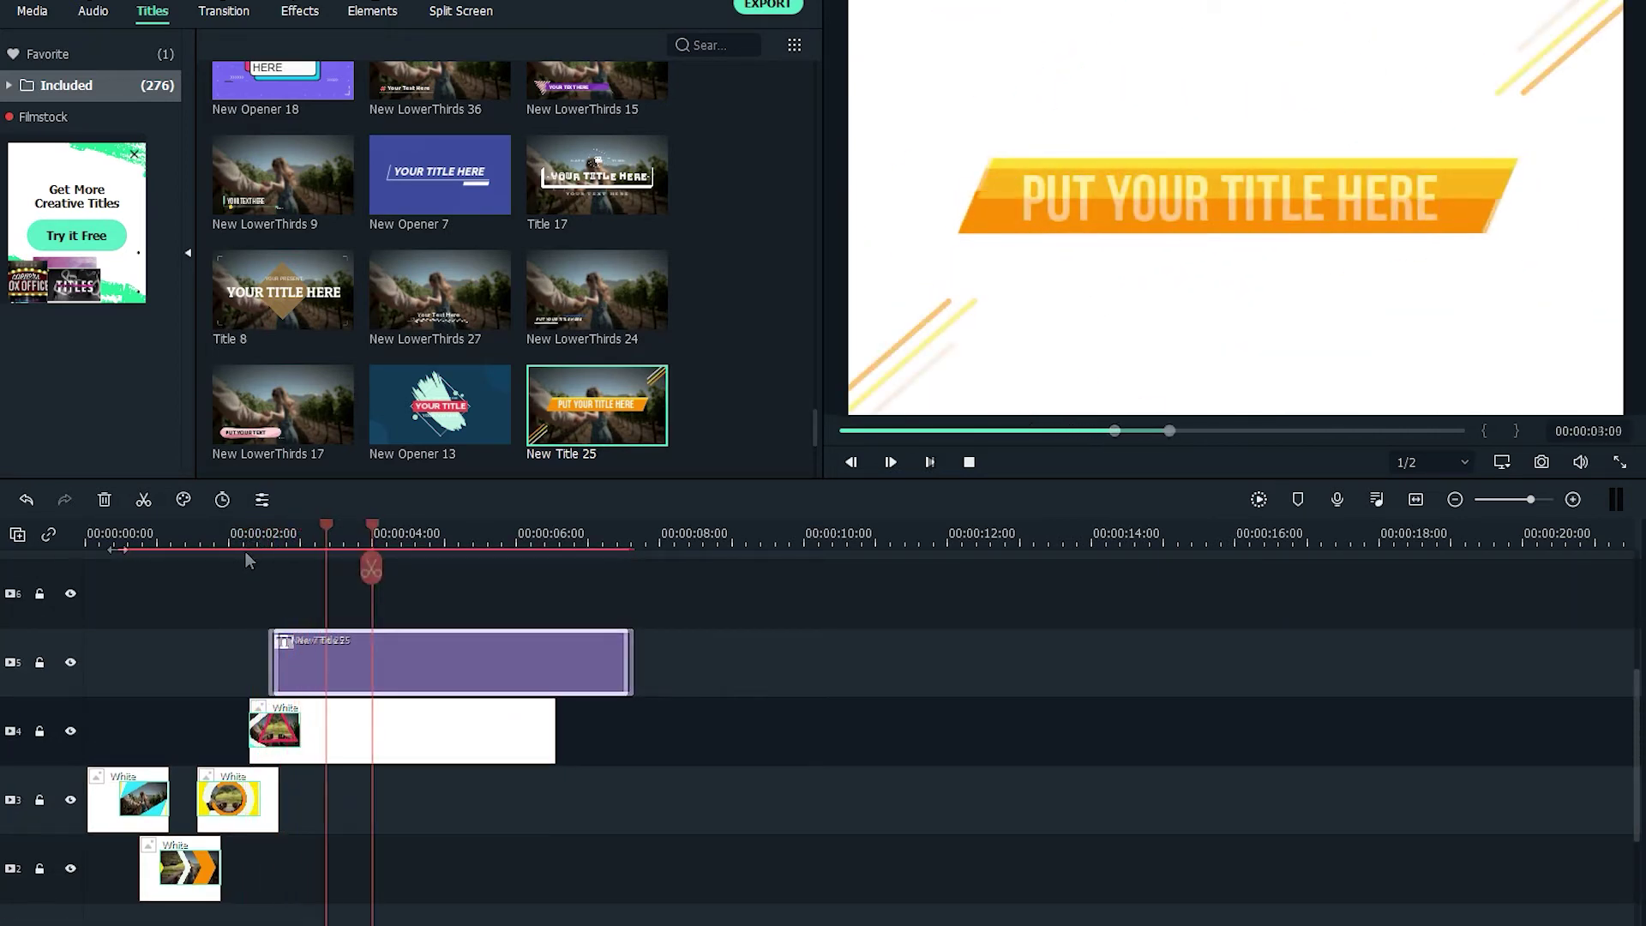
click(103, 536)
key(space)
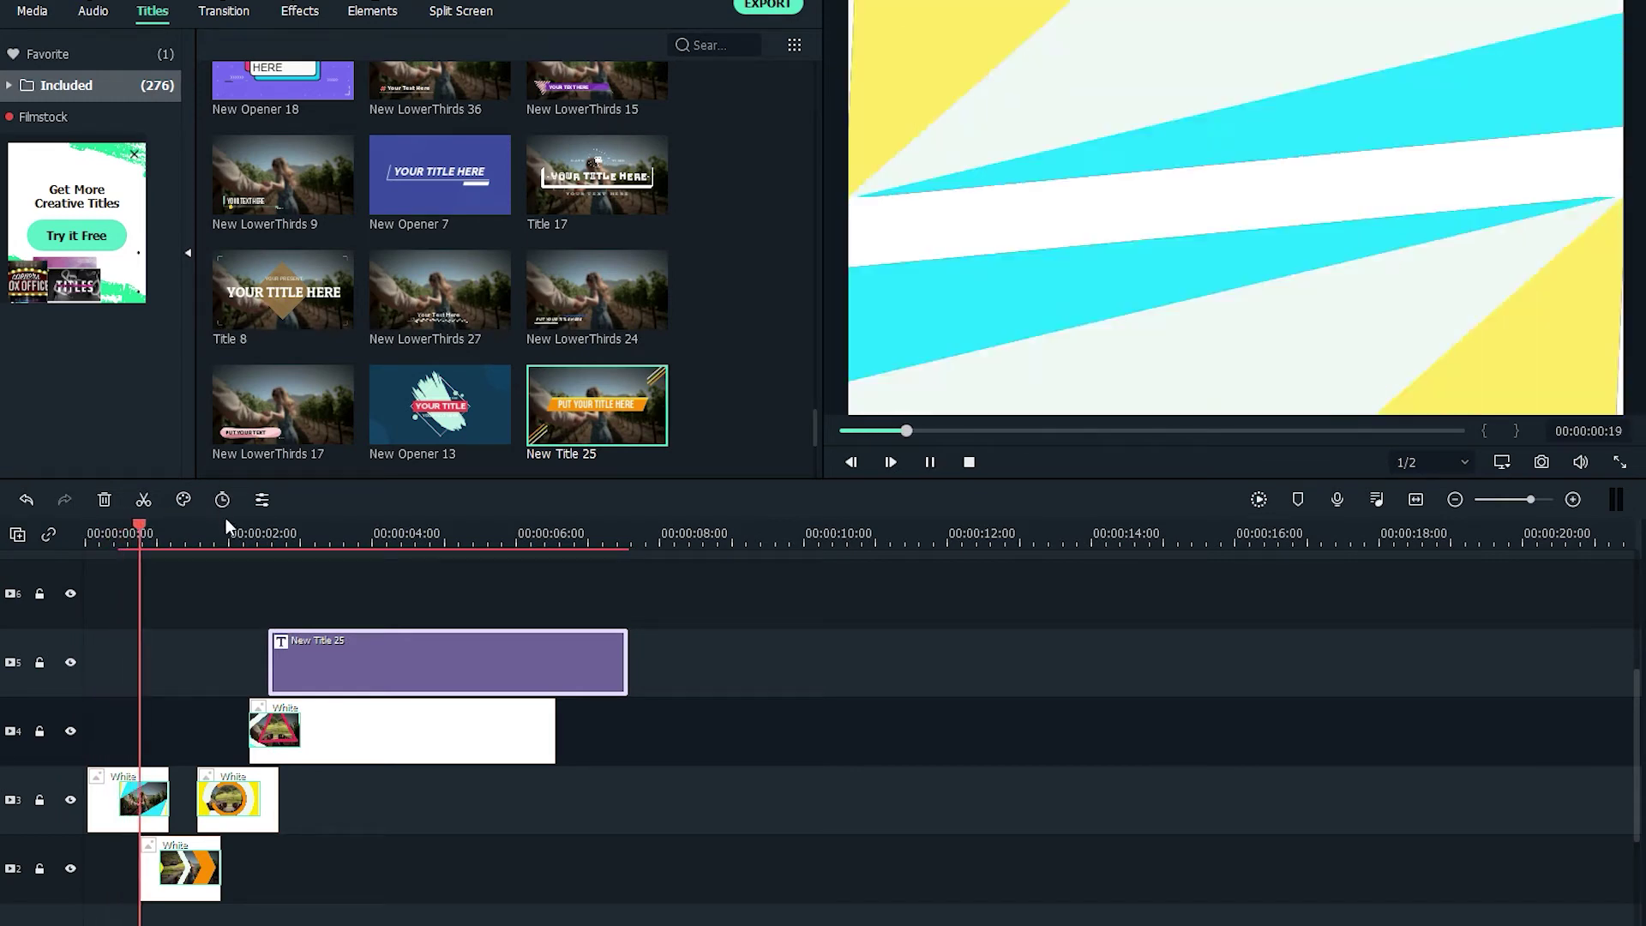
drag(626, 662, 553, 662)
Place the Fire Fireball element on track 6 above the title and preview it
click(372, 10)
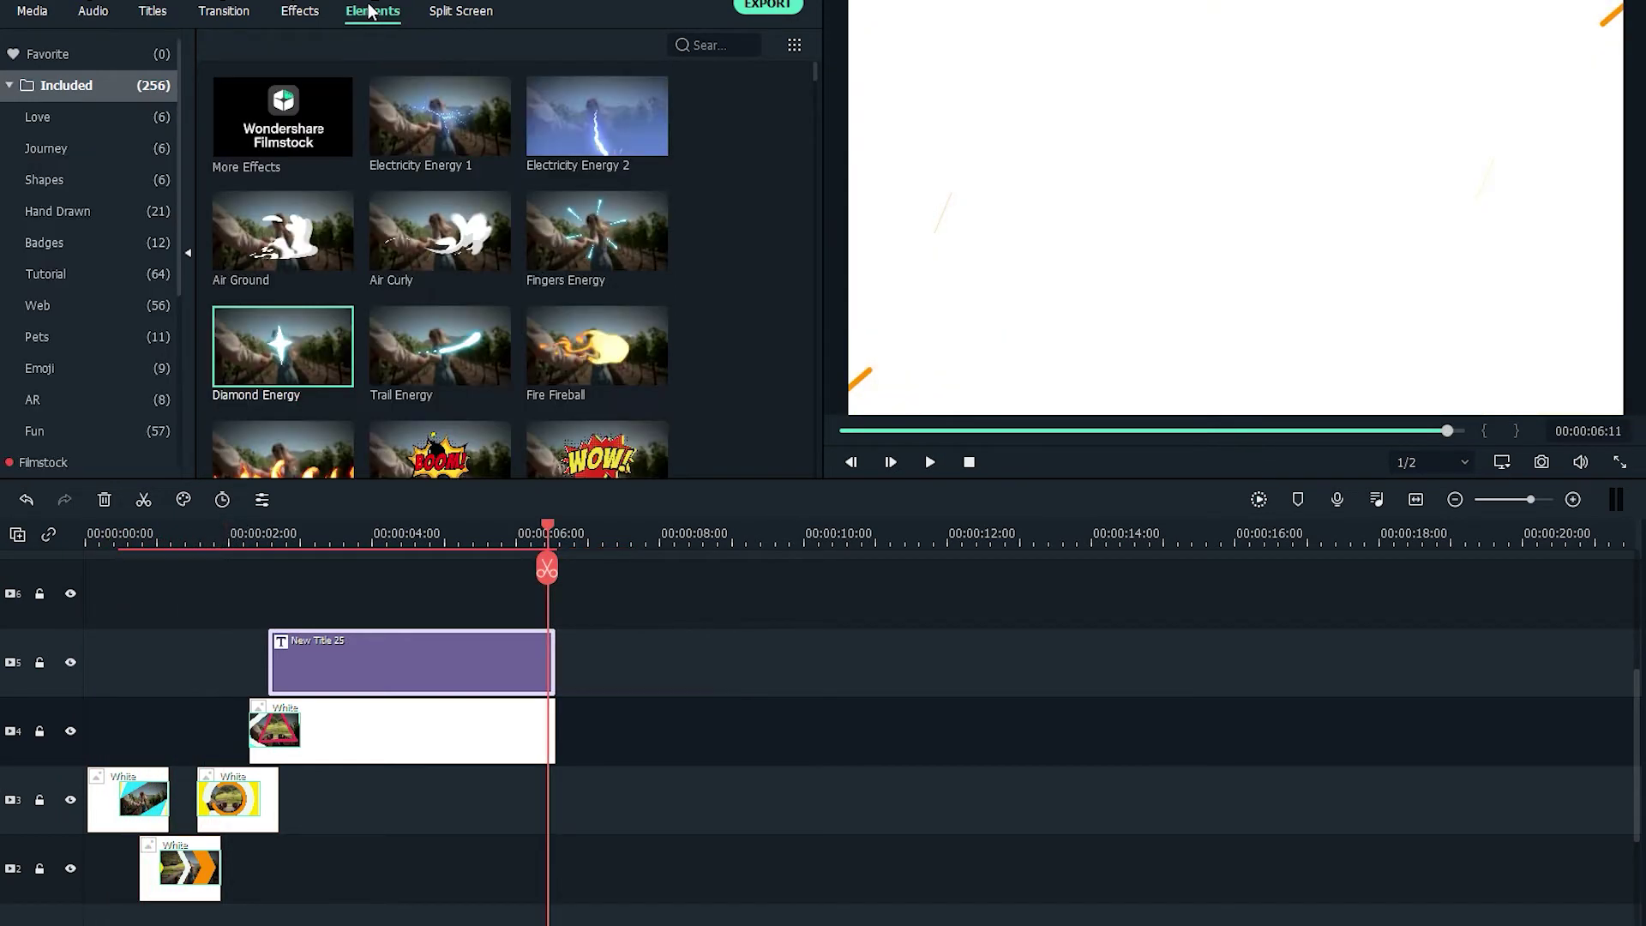
drag(580, 343, 281, 612)
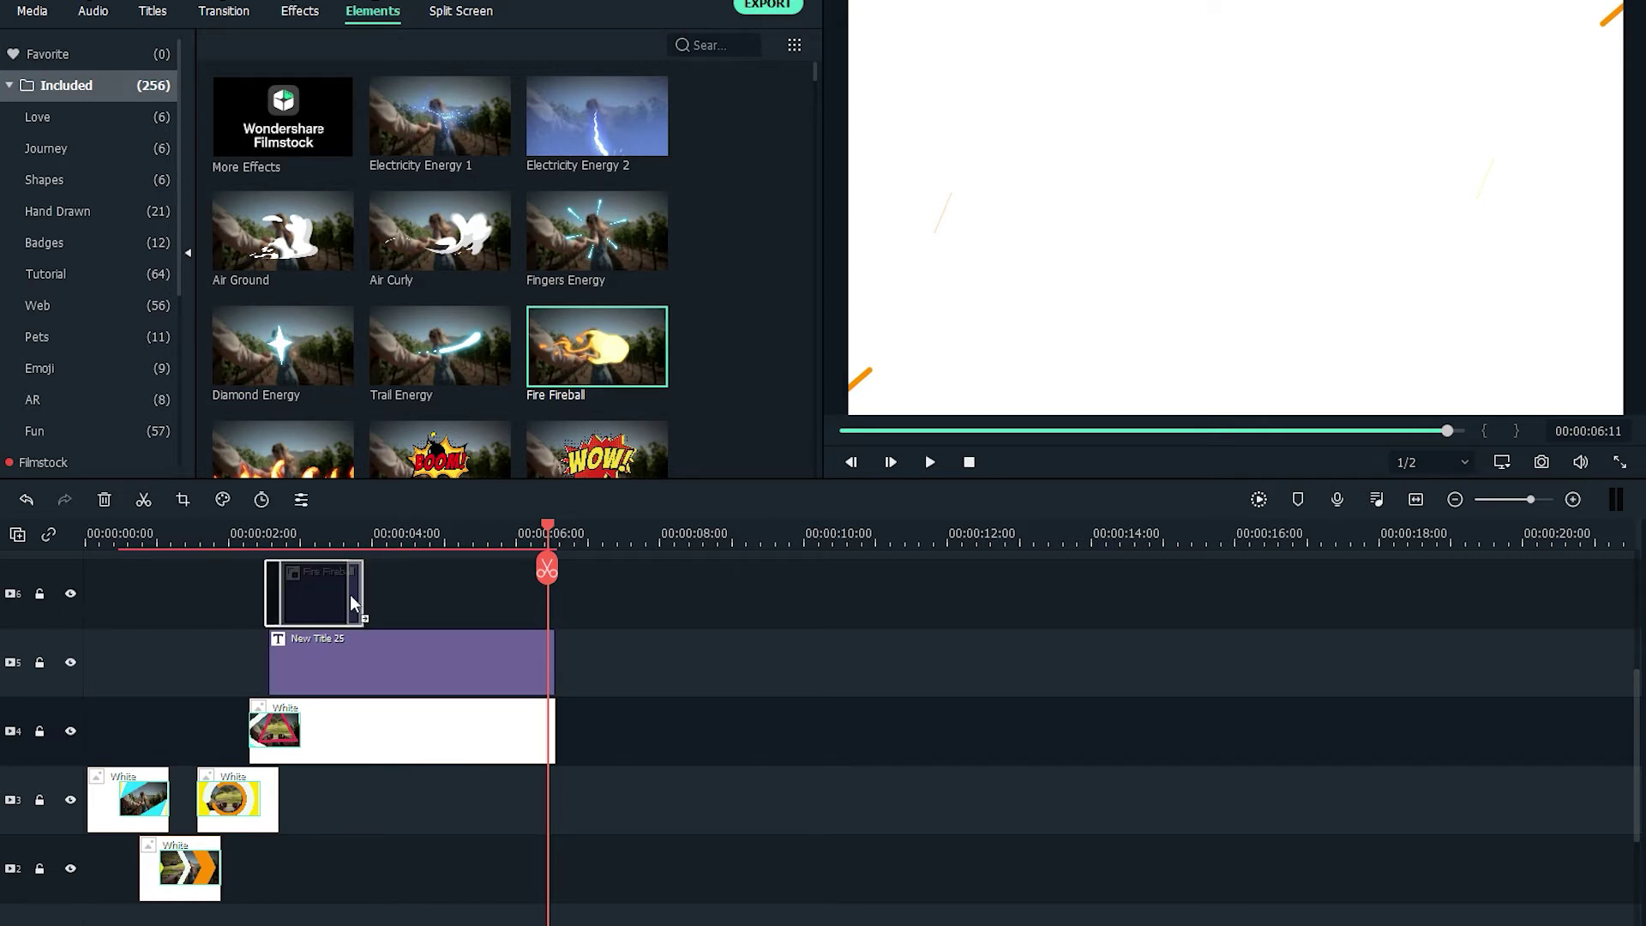
drag(365, 610, 334, 608)
key(ctrl+z)
click(259, 537)
key(space)
key(space)
click(266, 537)
Shift the title and Fire Fireball slightly later together, then add Flame Wipe 2 beside the fireball
key(space)
key(space)
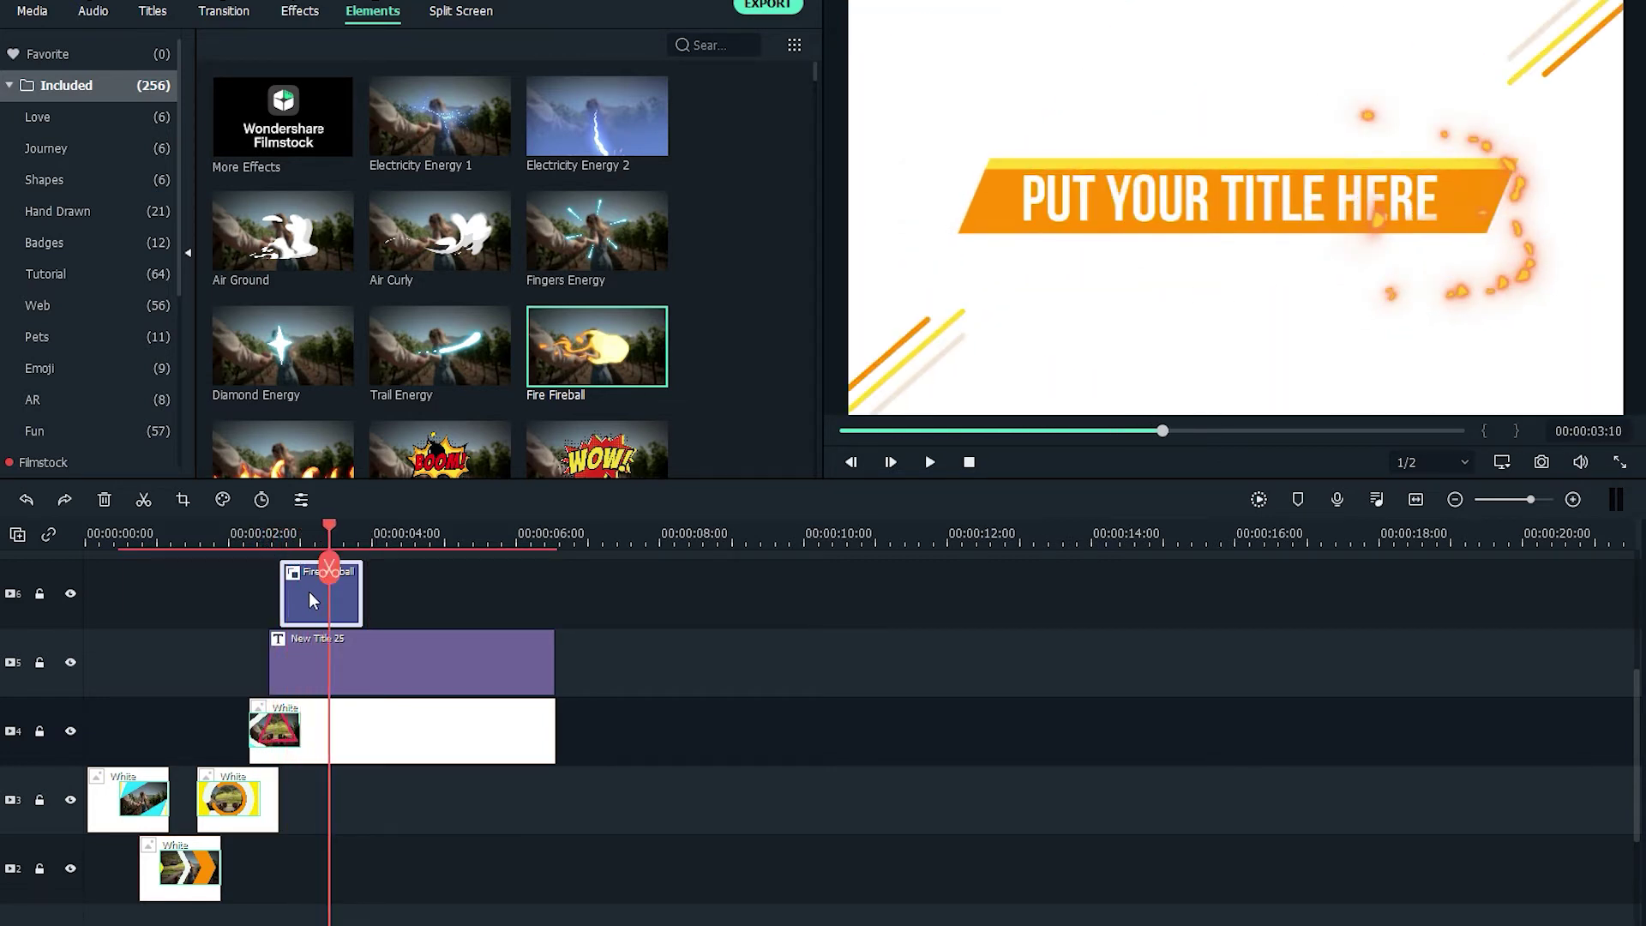
click(309, 599)
click(259, 538)
key(space)
key(space)
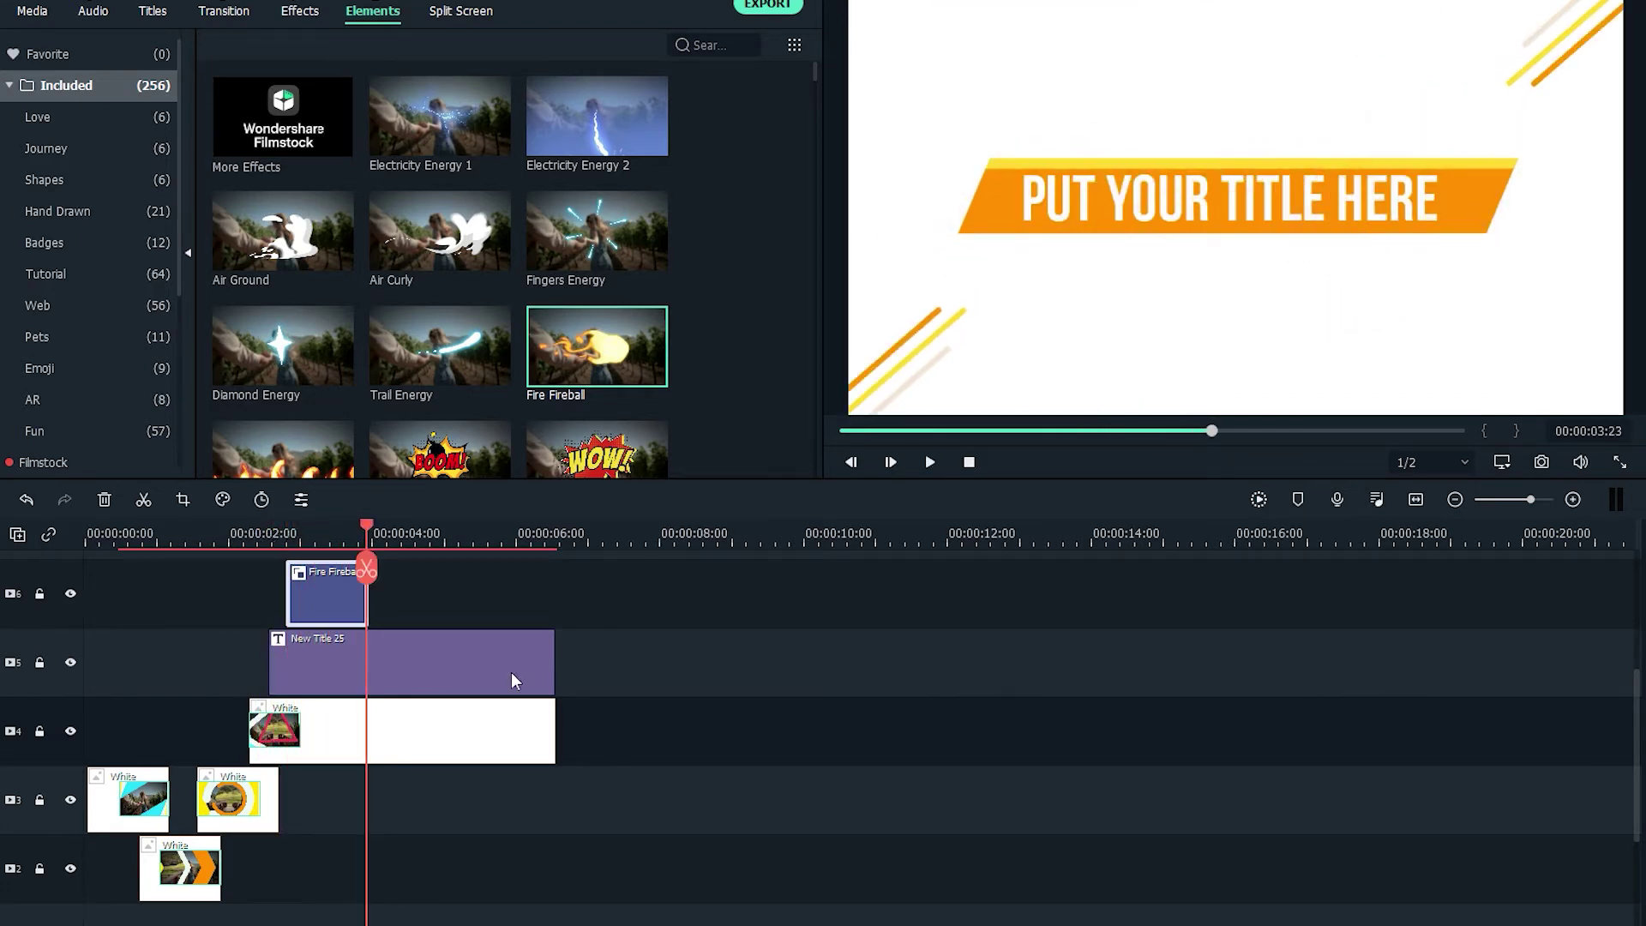
drag(563, 665, 317, 604)
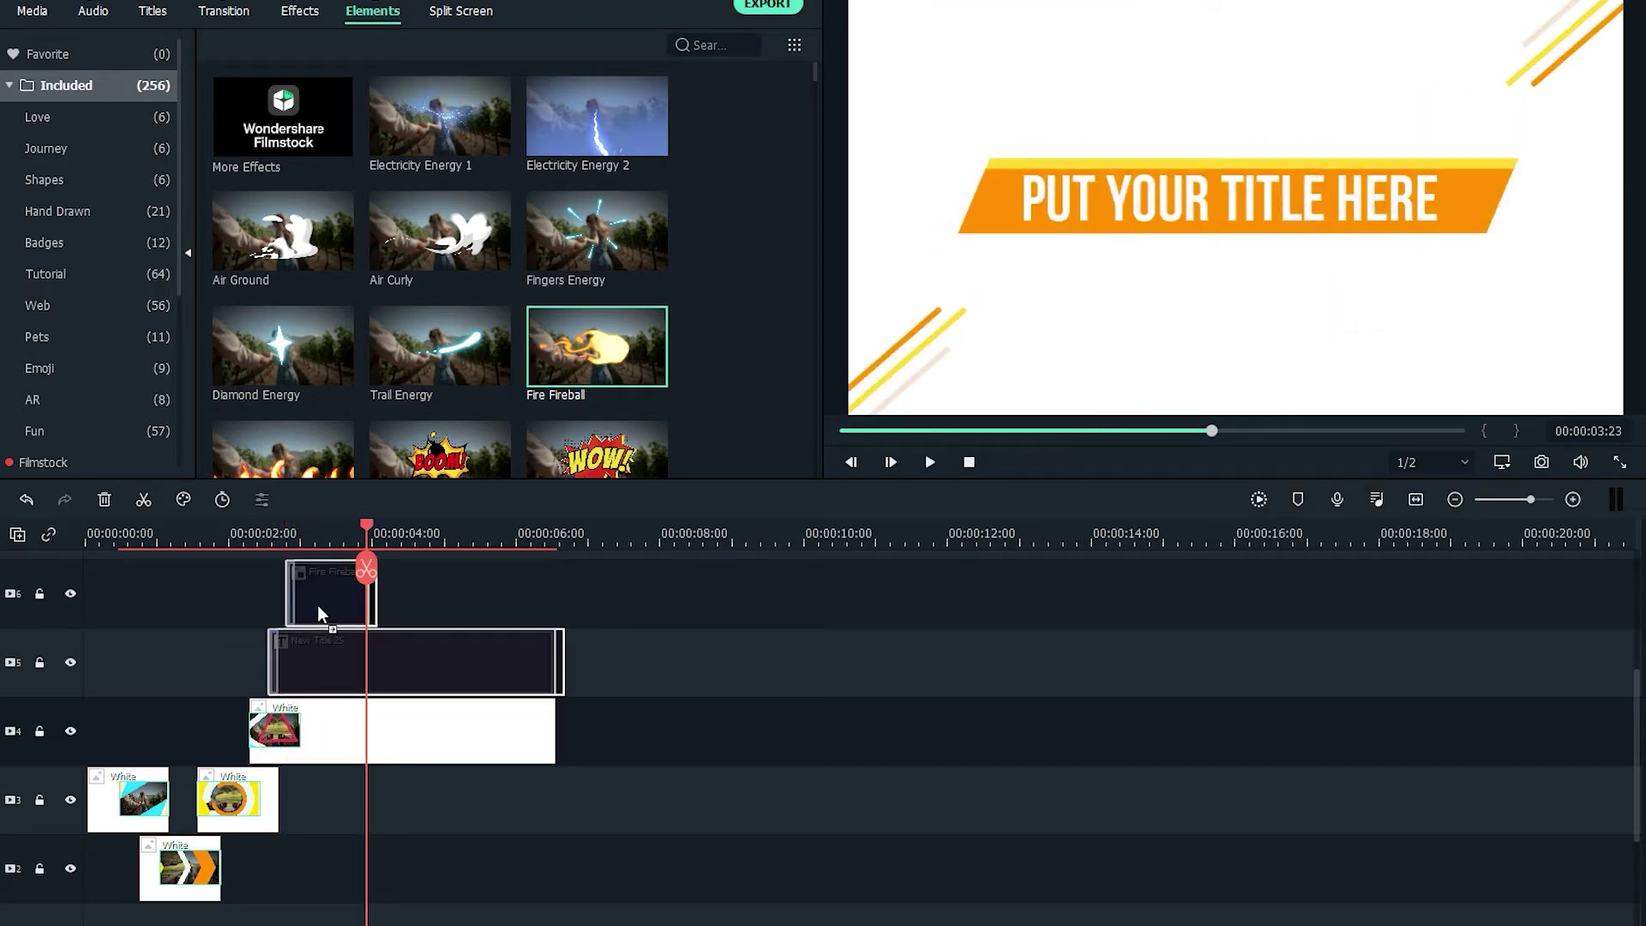
click(243, 538)
key(space)
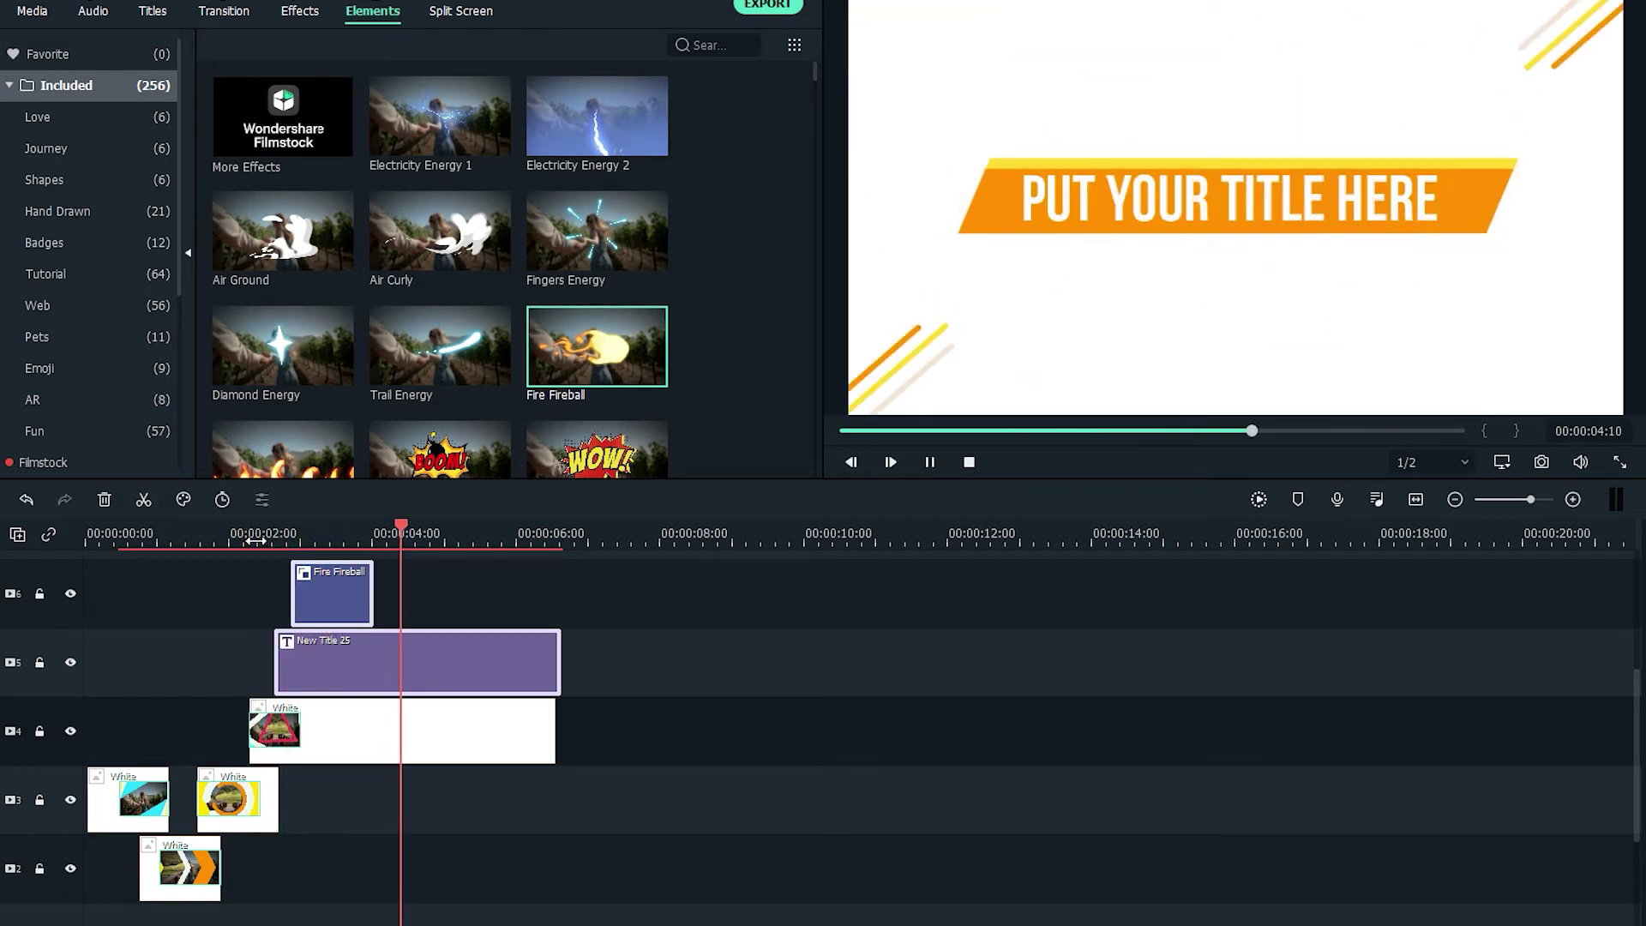
key(space)
drag(277, 455, 379, 590)
Move Flame Wipe 2 up onto its own track 7, earlier in time, and preview it
scroll(264, 177, down, 3)
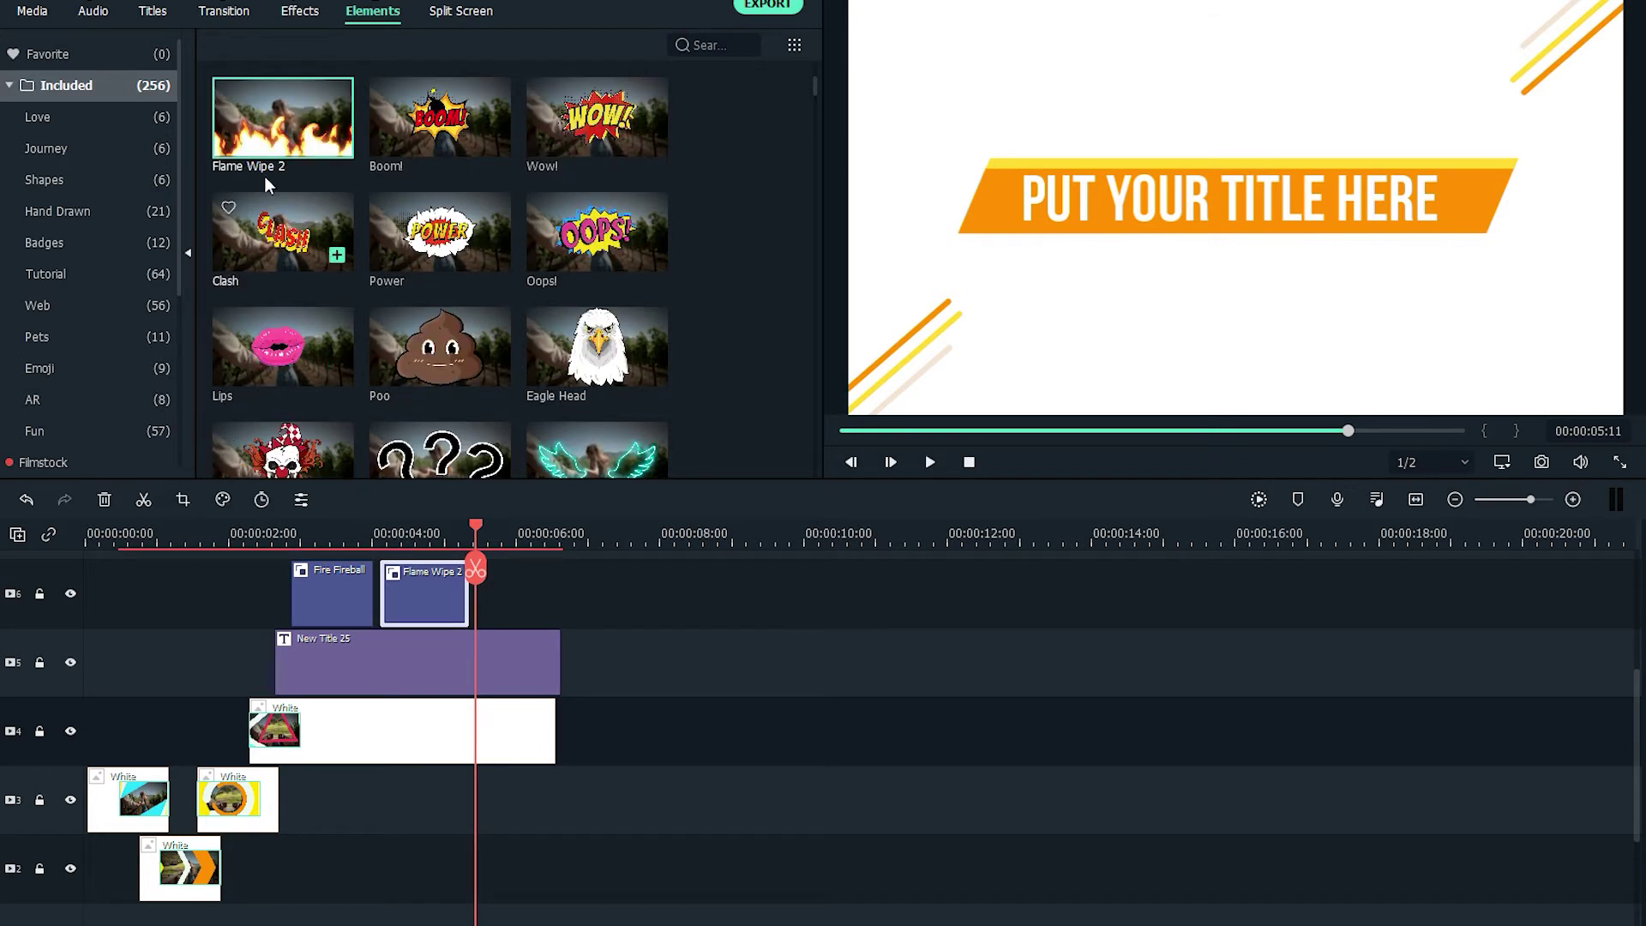
click(276, 542)
key(space)
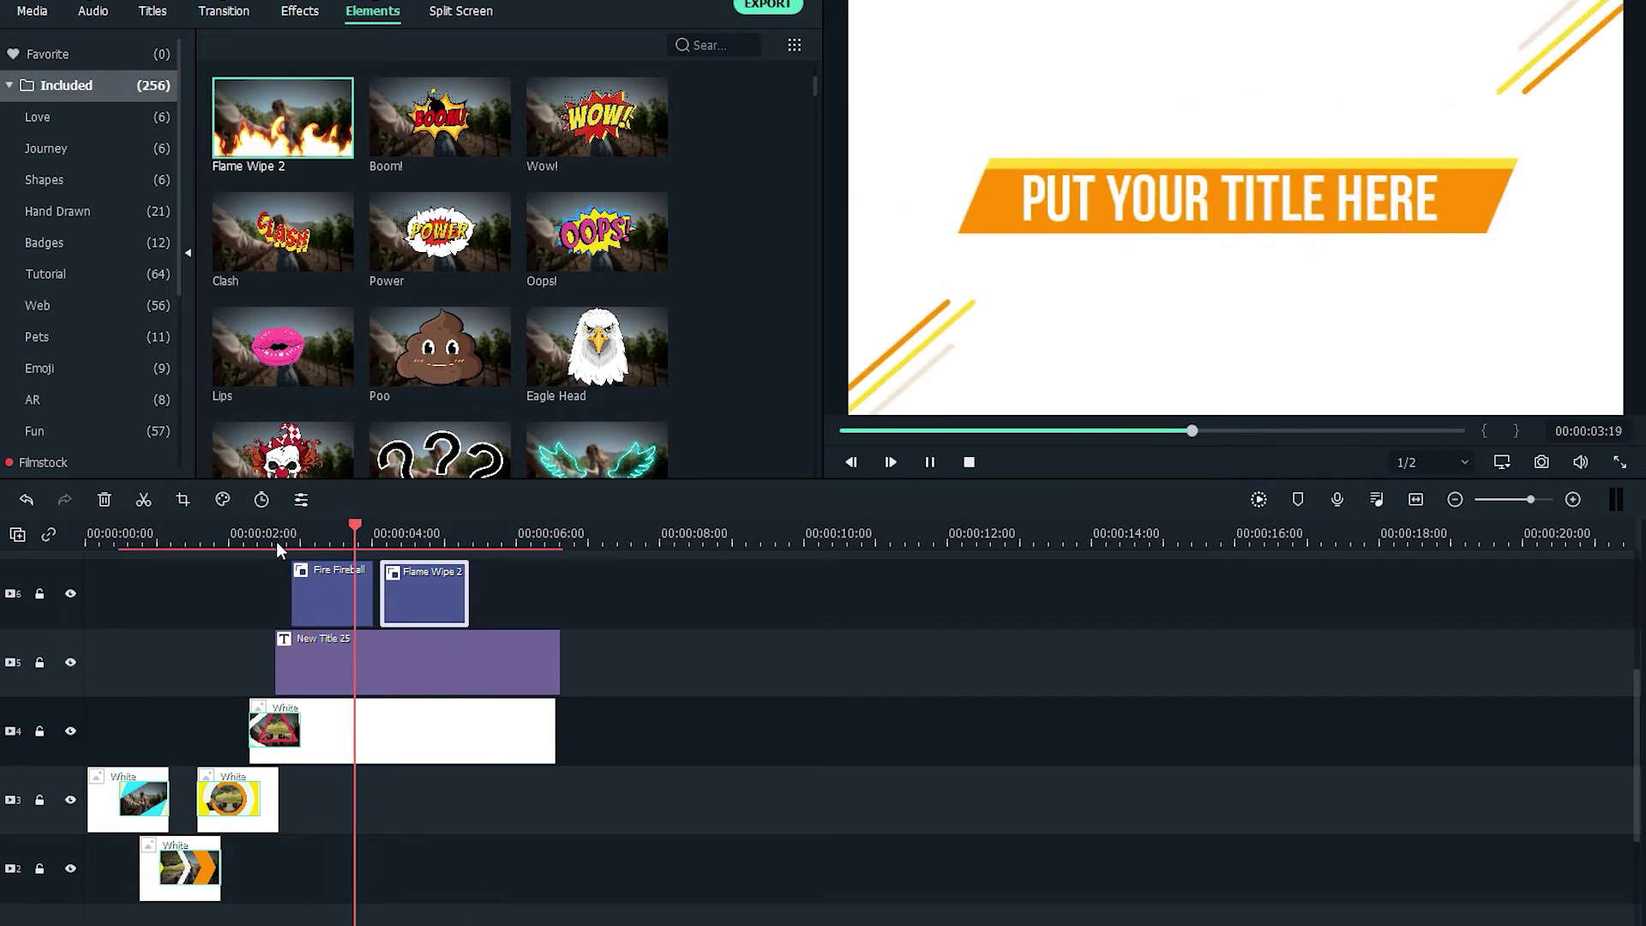
key(space)
scroll(574, 639, up, 1)
drag(436, 686, 391, 629)
click(277, 540)
key(space)
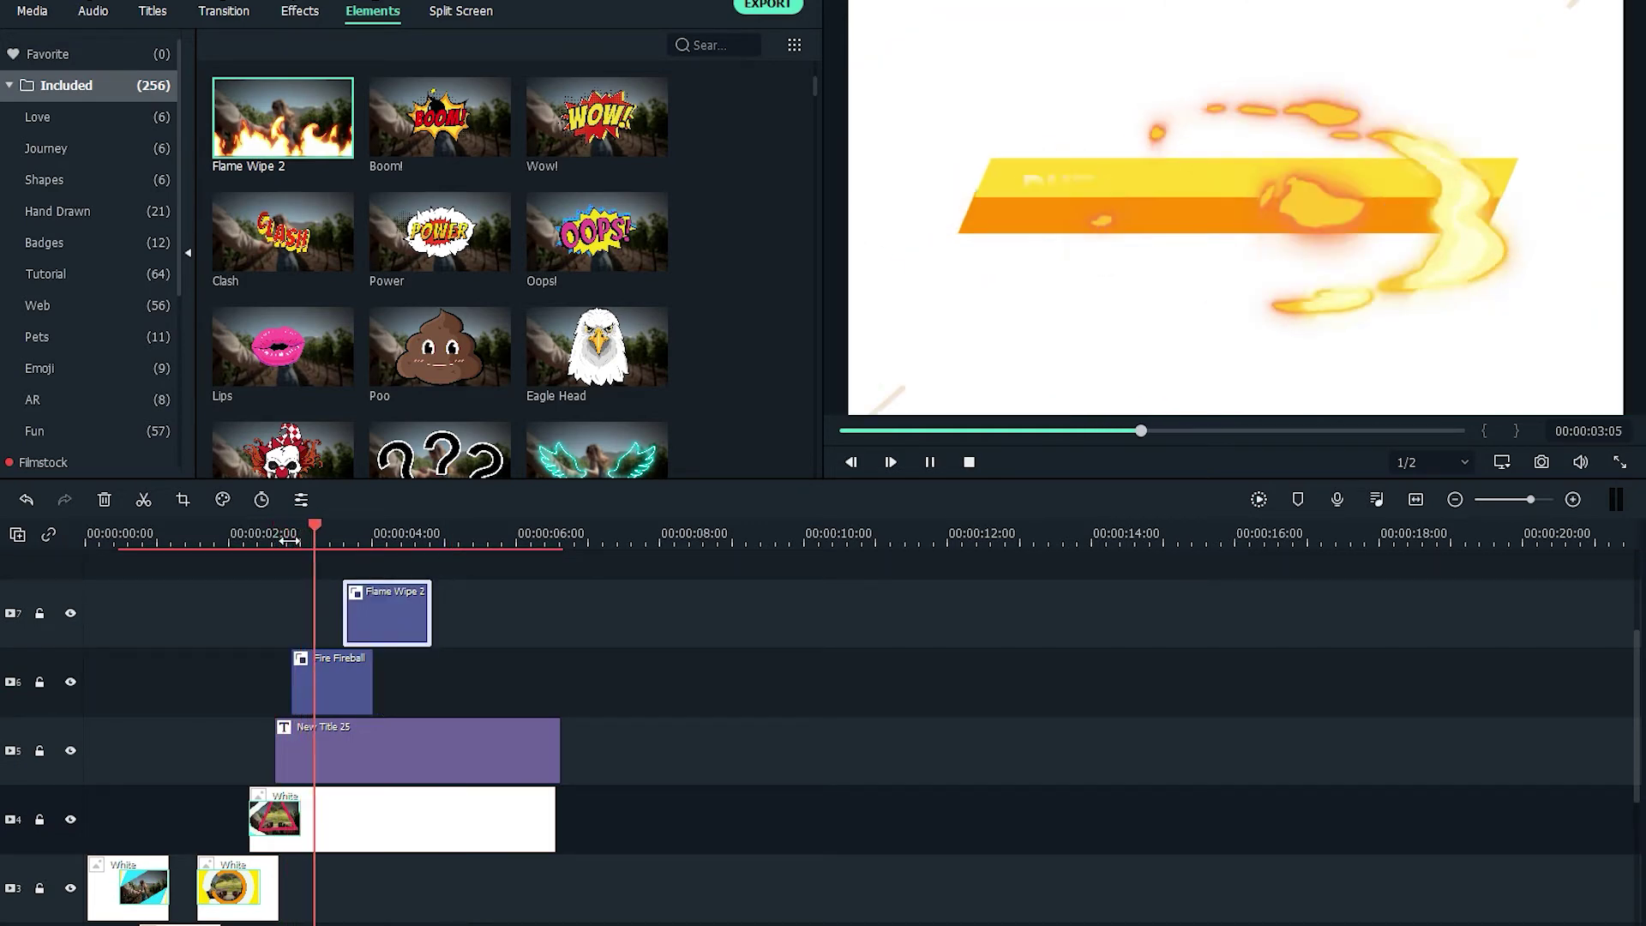
key(space)
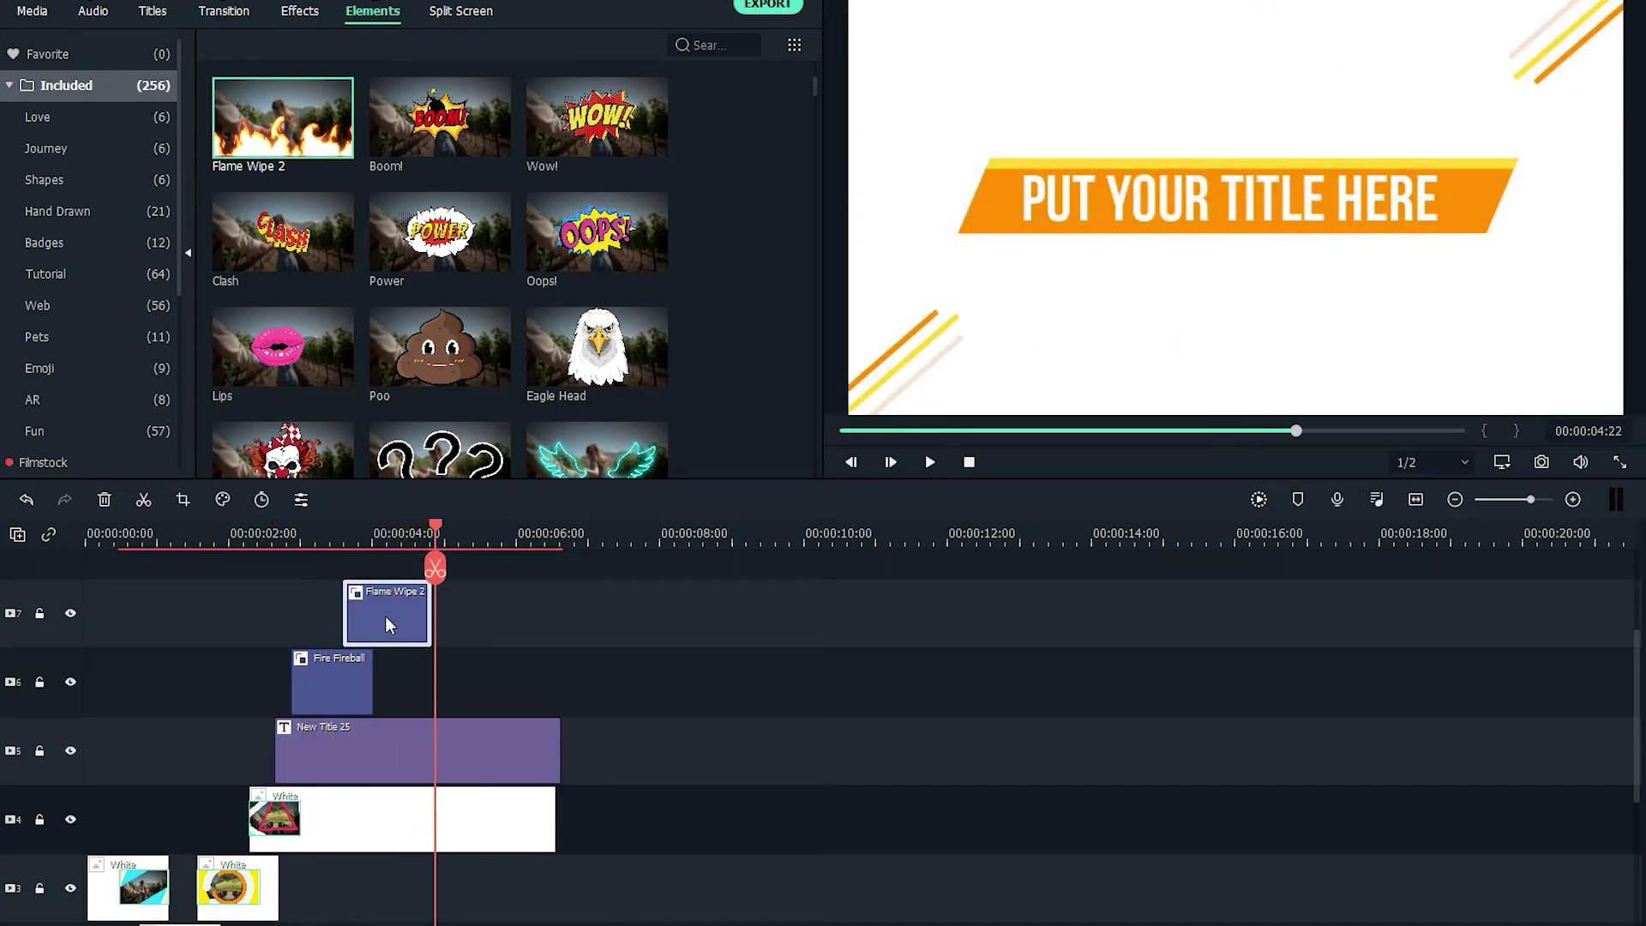
Fine-tune Flame Wipe 2 to start as Fire Fireball ends, then bring up the Shake effects
drag(360, 609, 352, 602)
click(260, 544)
key(space)
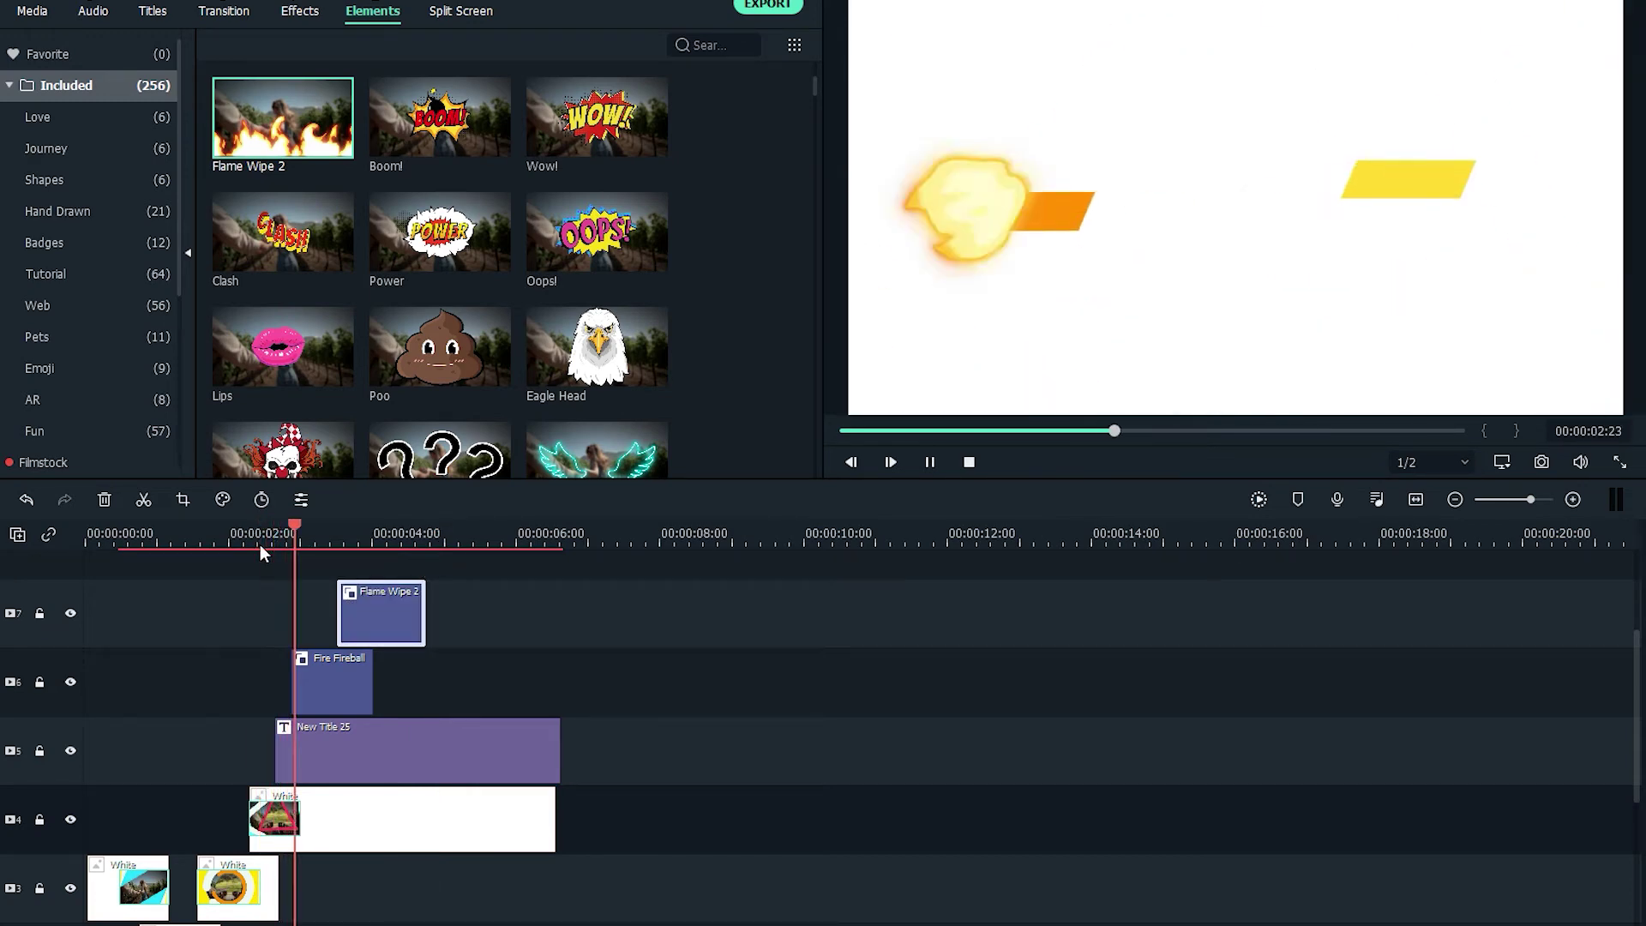
key(space)
drag(367, 620, 380, 624)
click(267, 539)
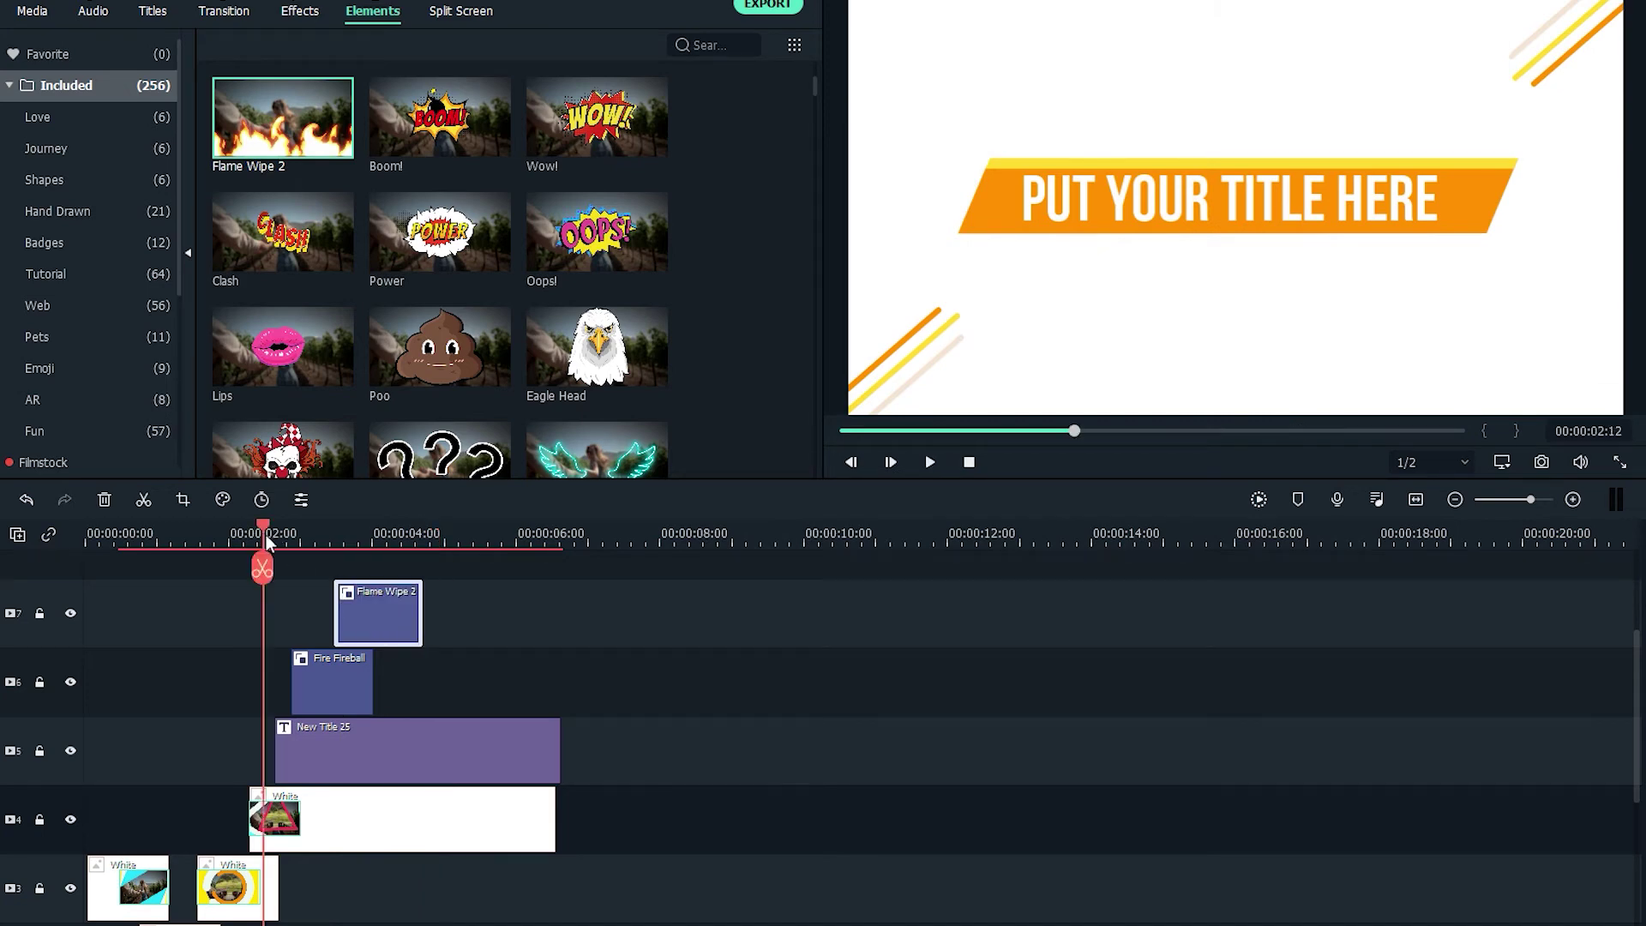
key(space)
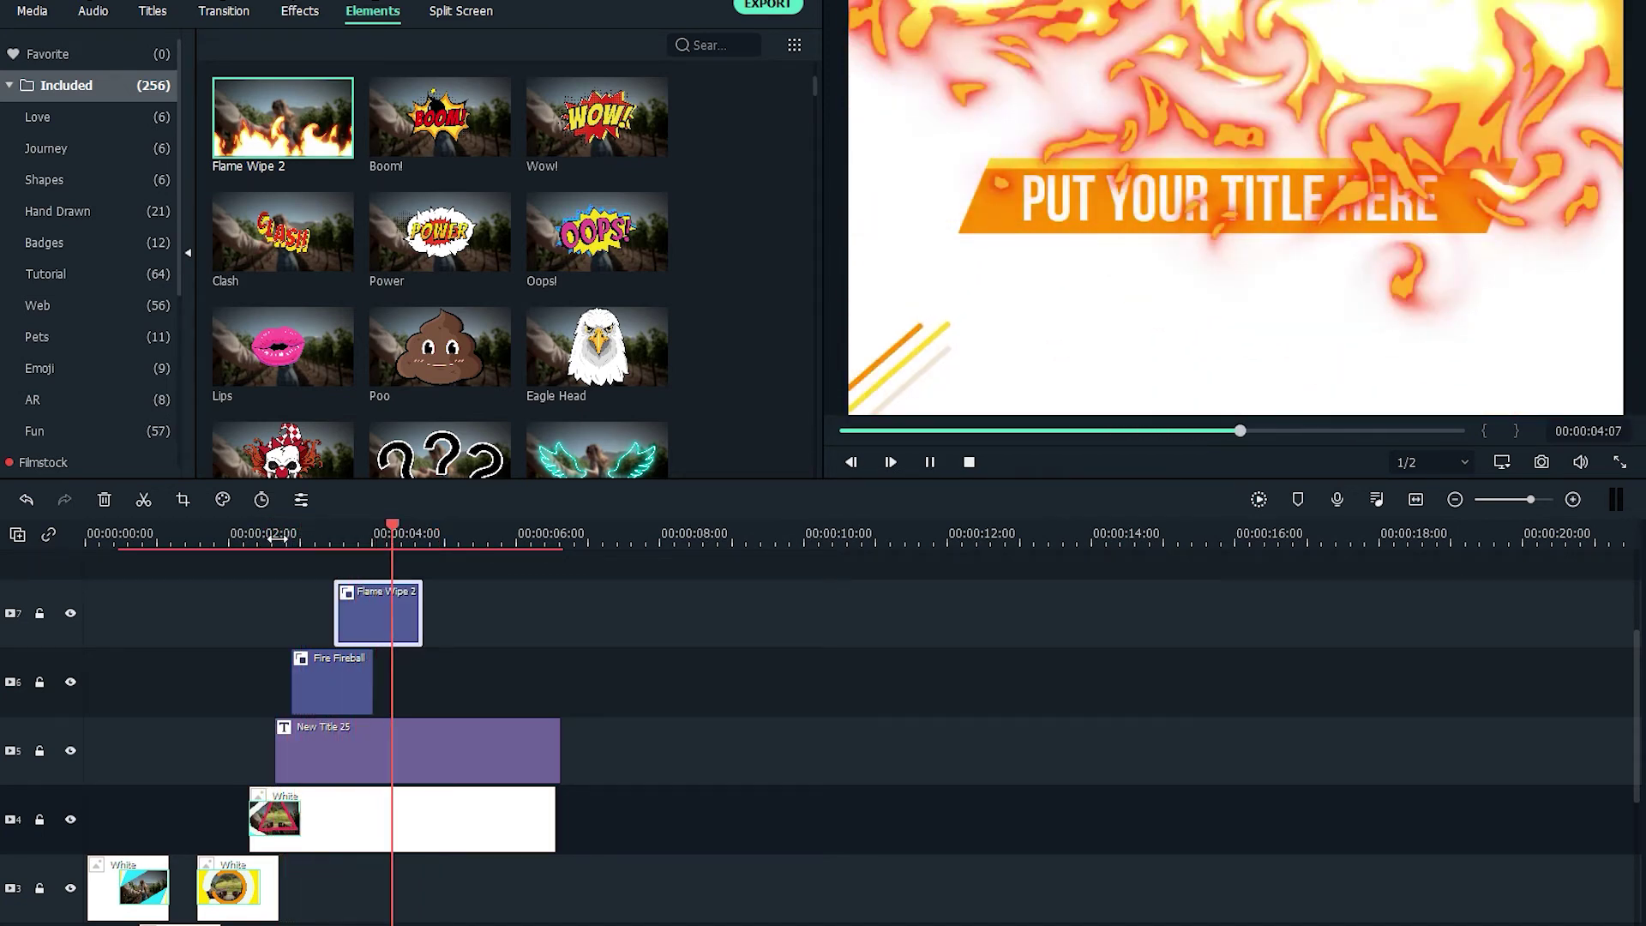
key(space)
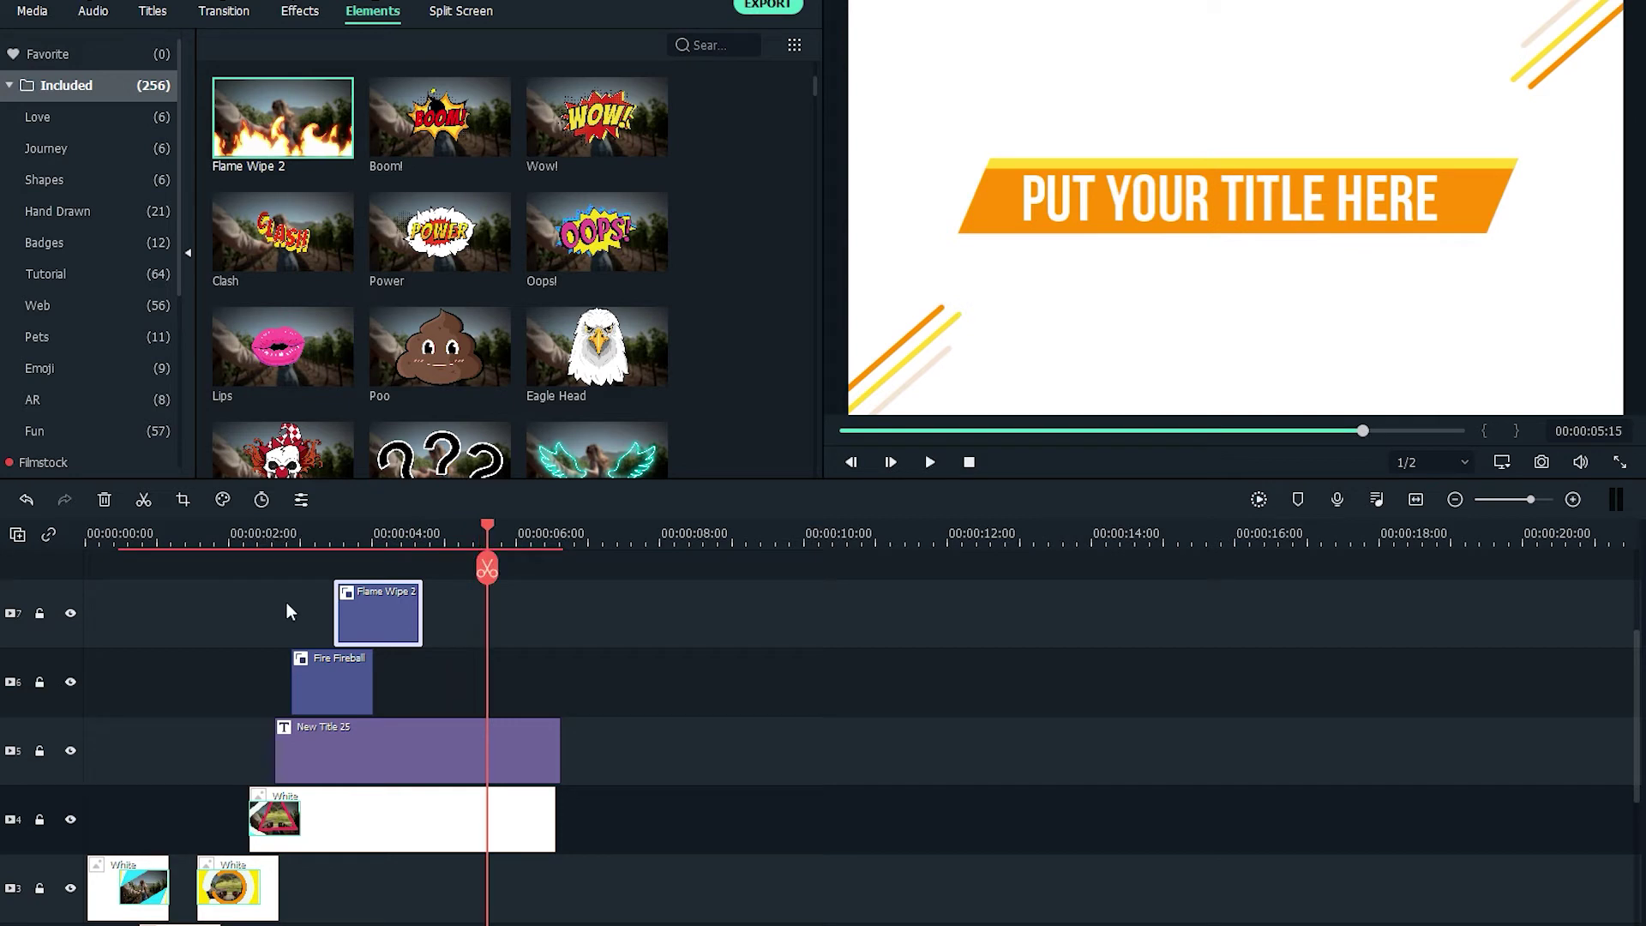
click(300, 13)
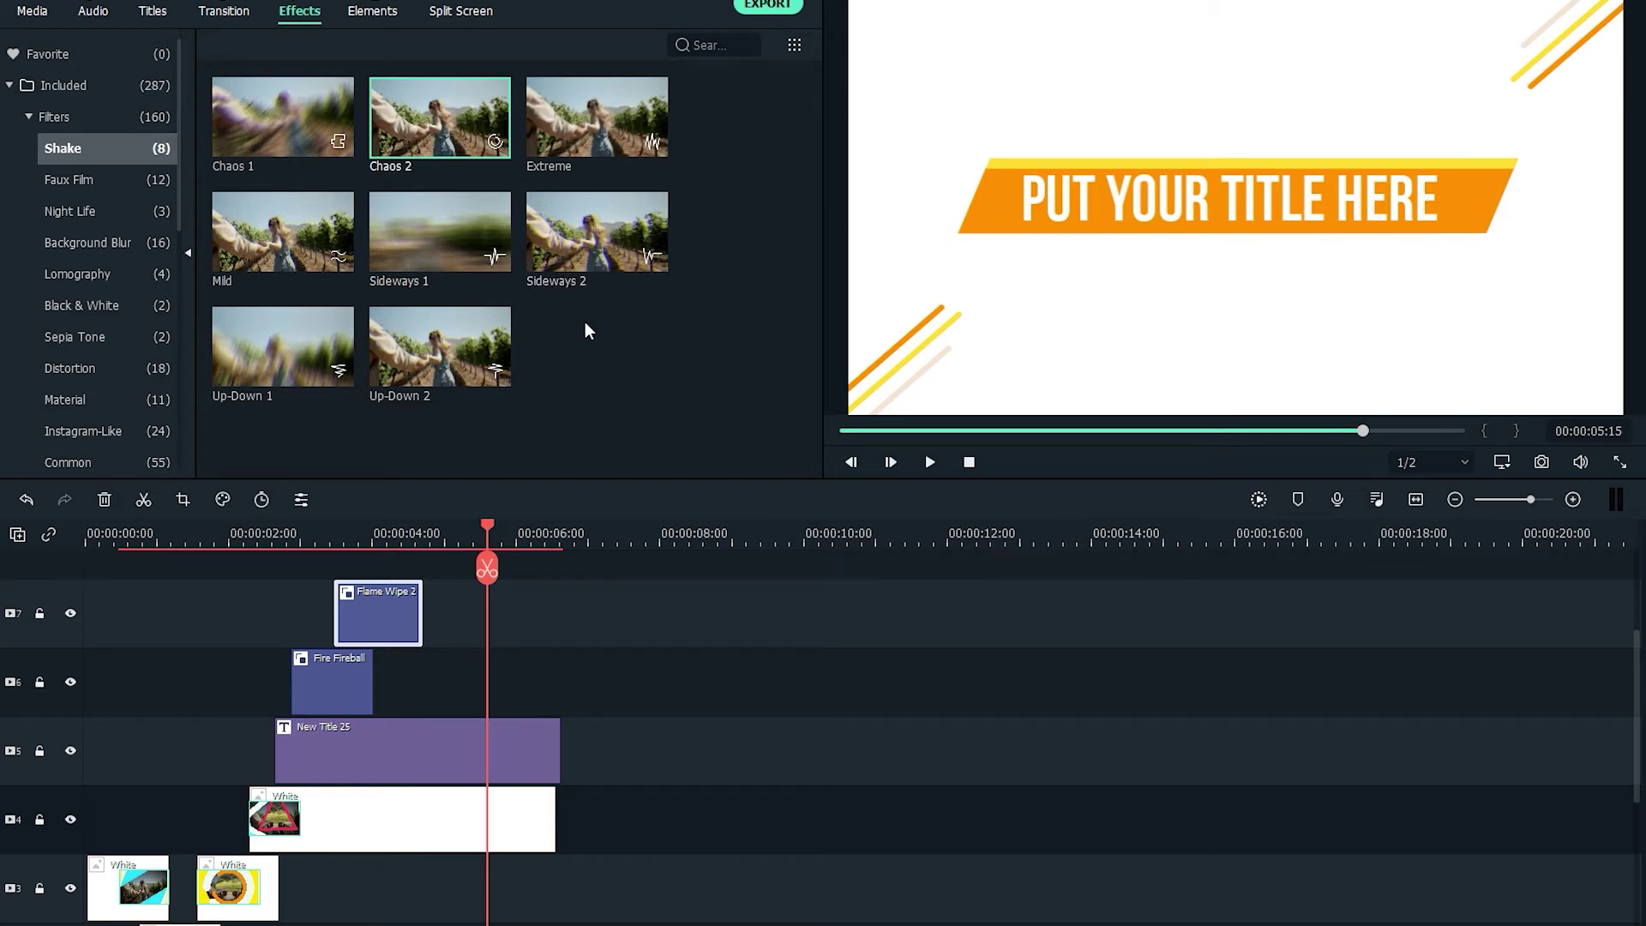
Add the Sideways 2 shake on track 8, trim it to 10 frames before Flame Wipe 2, and preview
drag(569, 254, 290, 563)
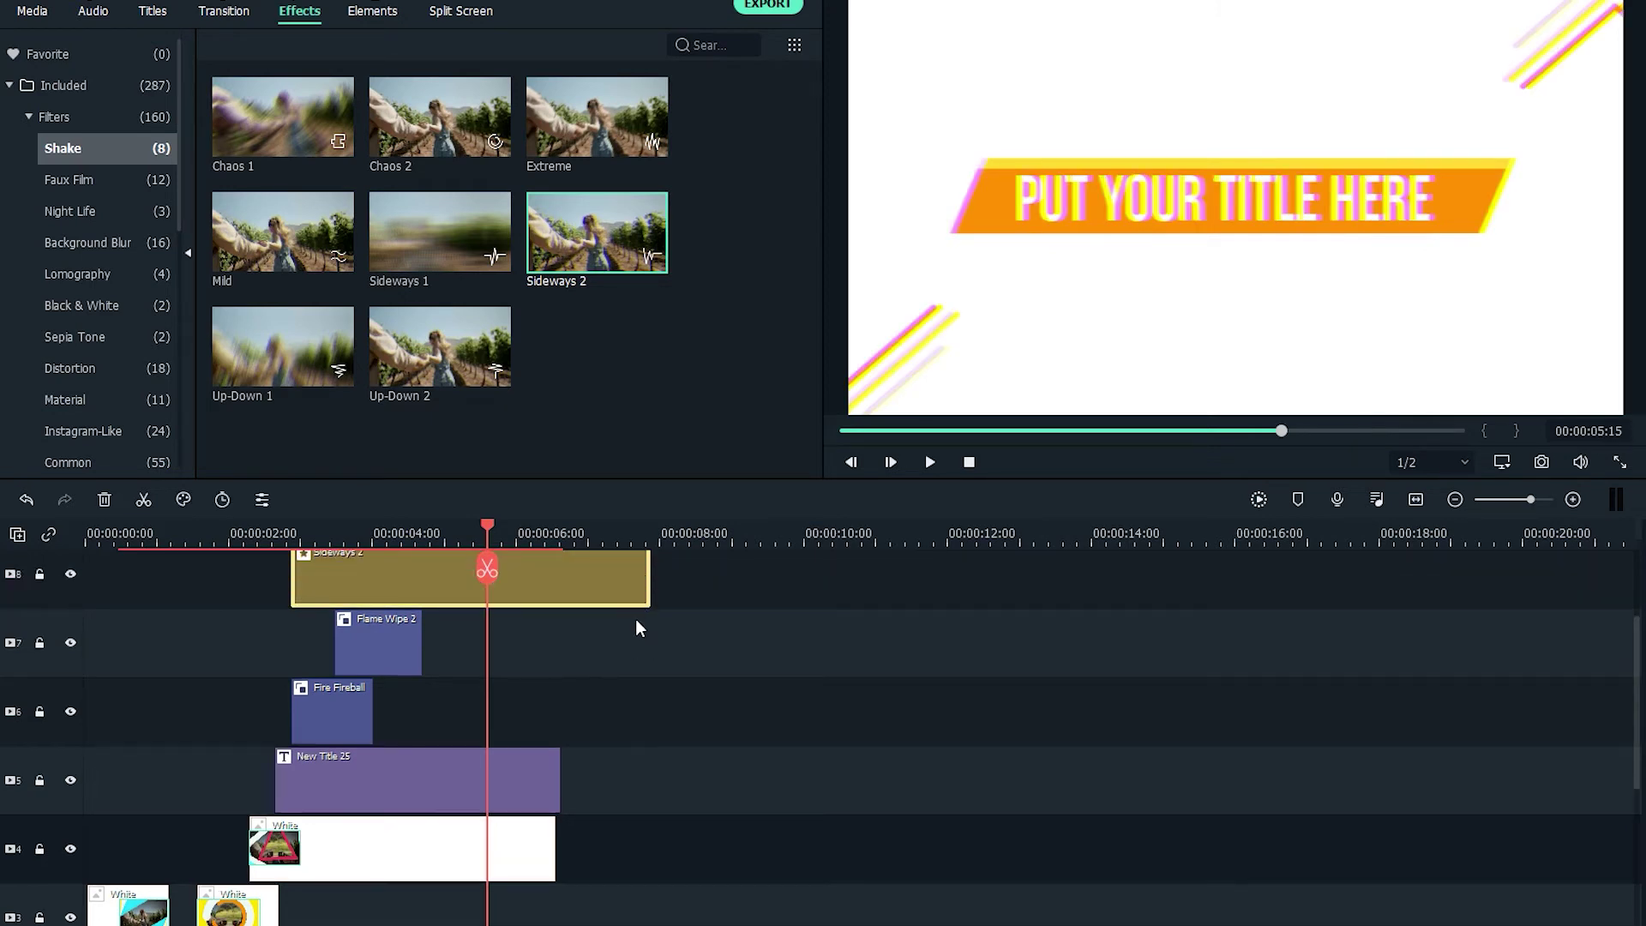
scroll(644, 624, up, 1)
drag(649, 636, 331, 640)
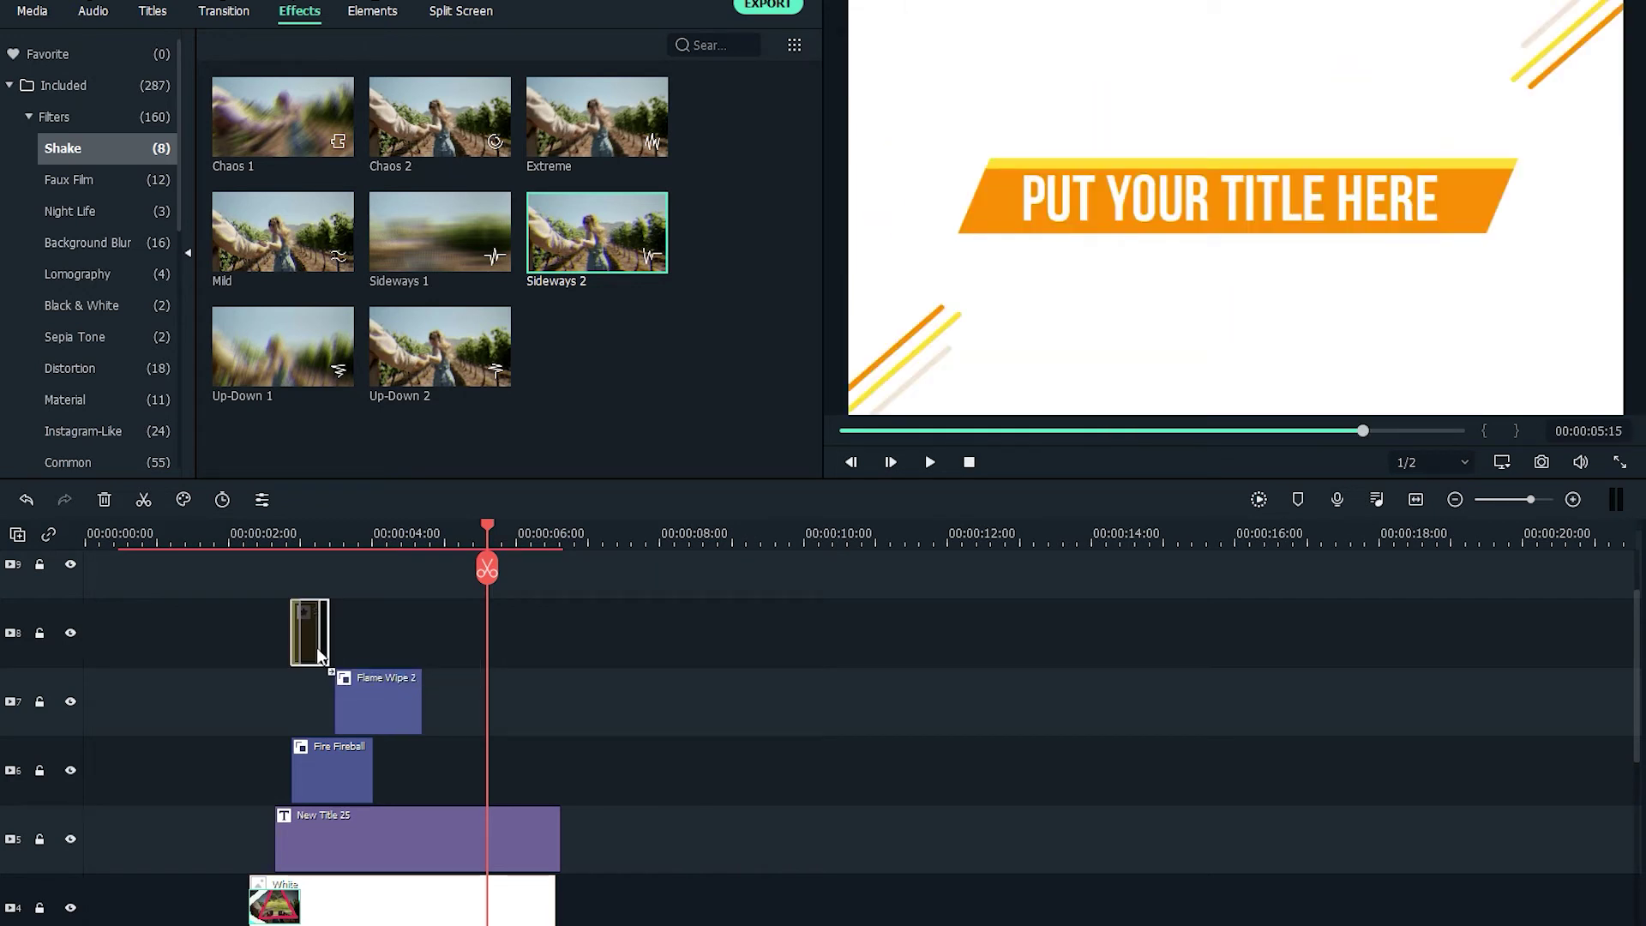
click(270, 540)
key(space)
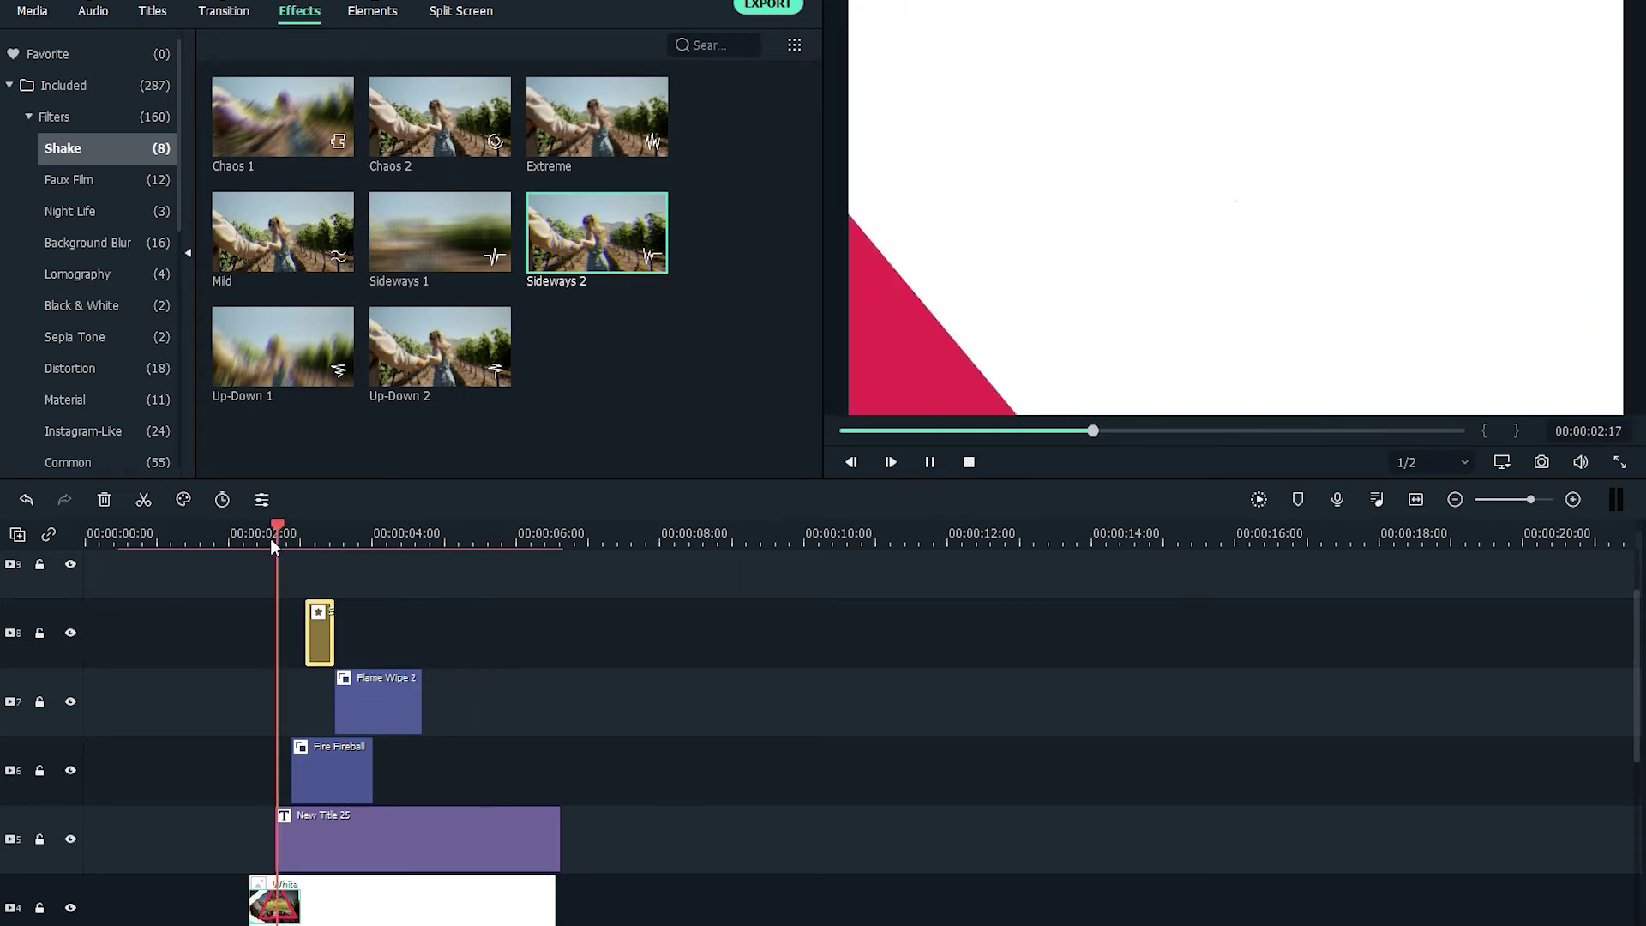
key(space)
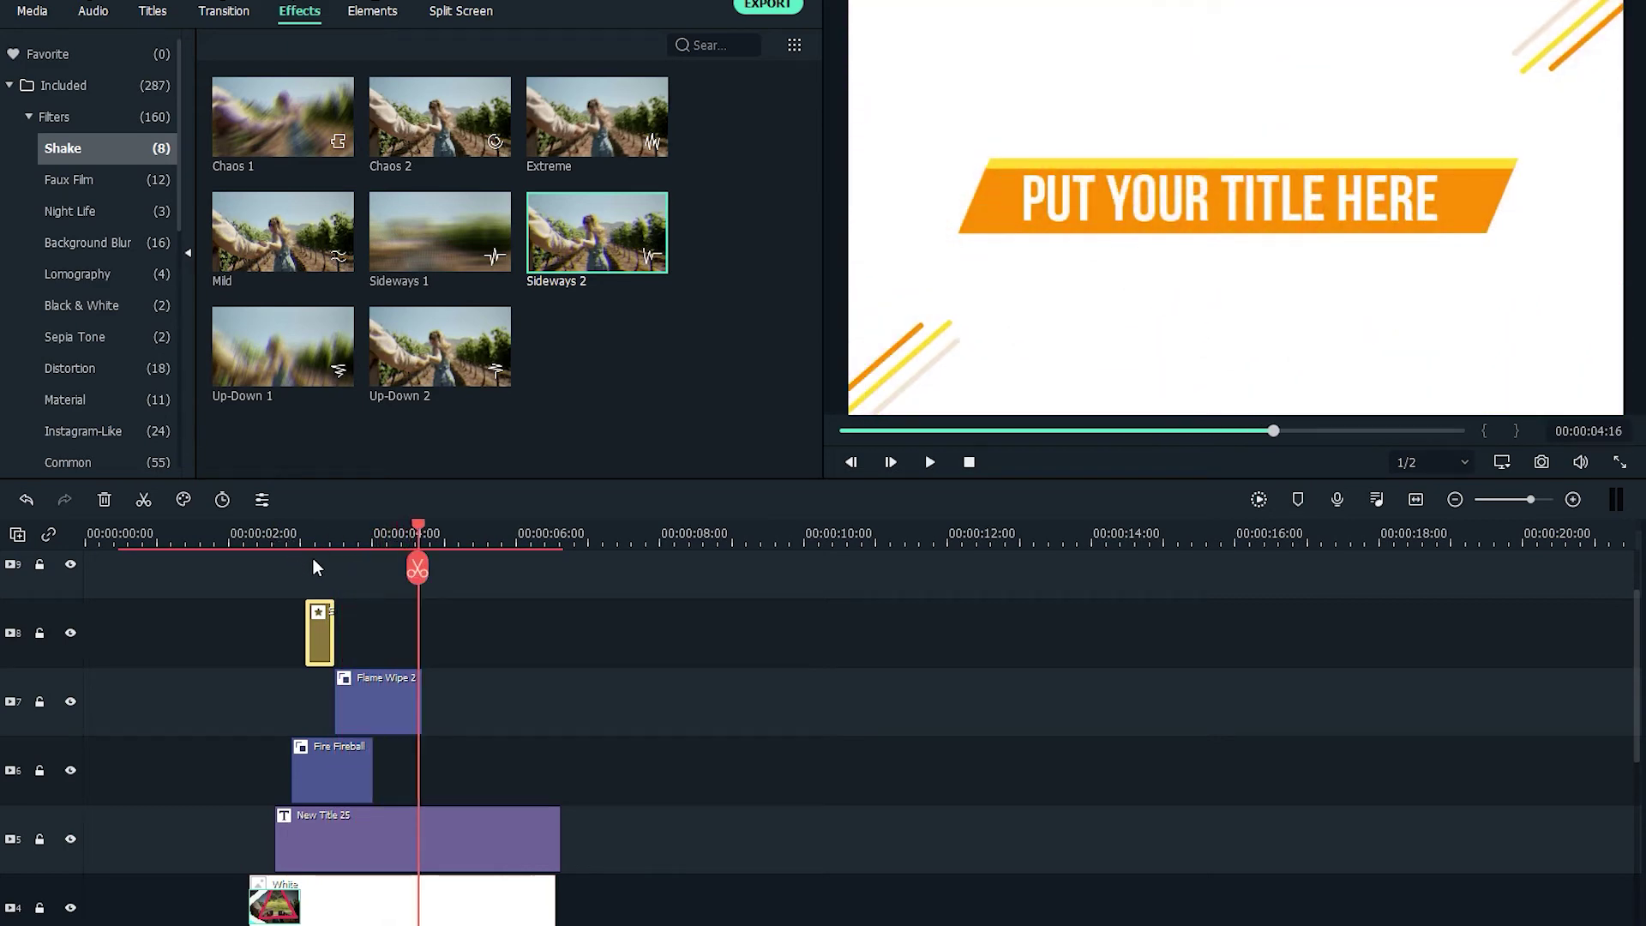
Add the Chaos 2 shake on track 8 at the playhead, trim it to 13 frames, and preview
mouse_move(416, 149)
drag(418, 147, 420, 636)
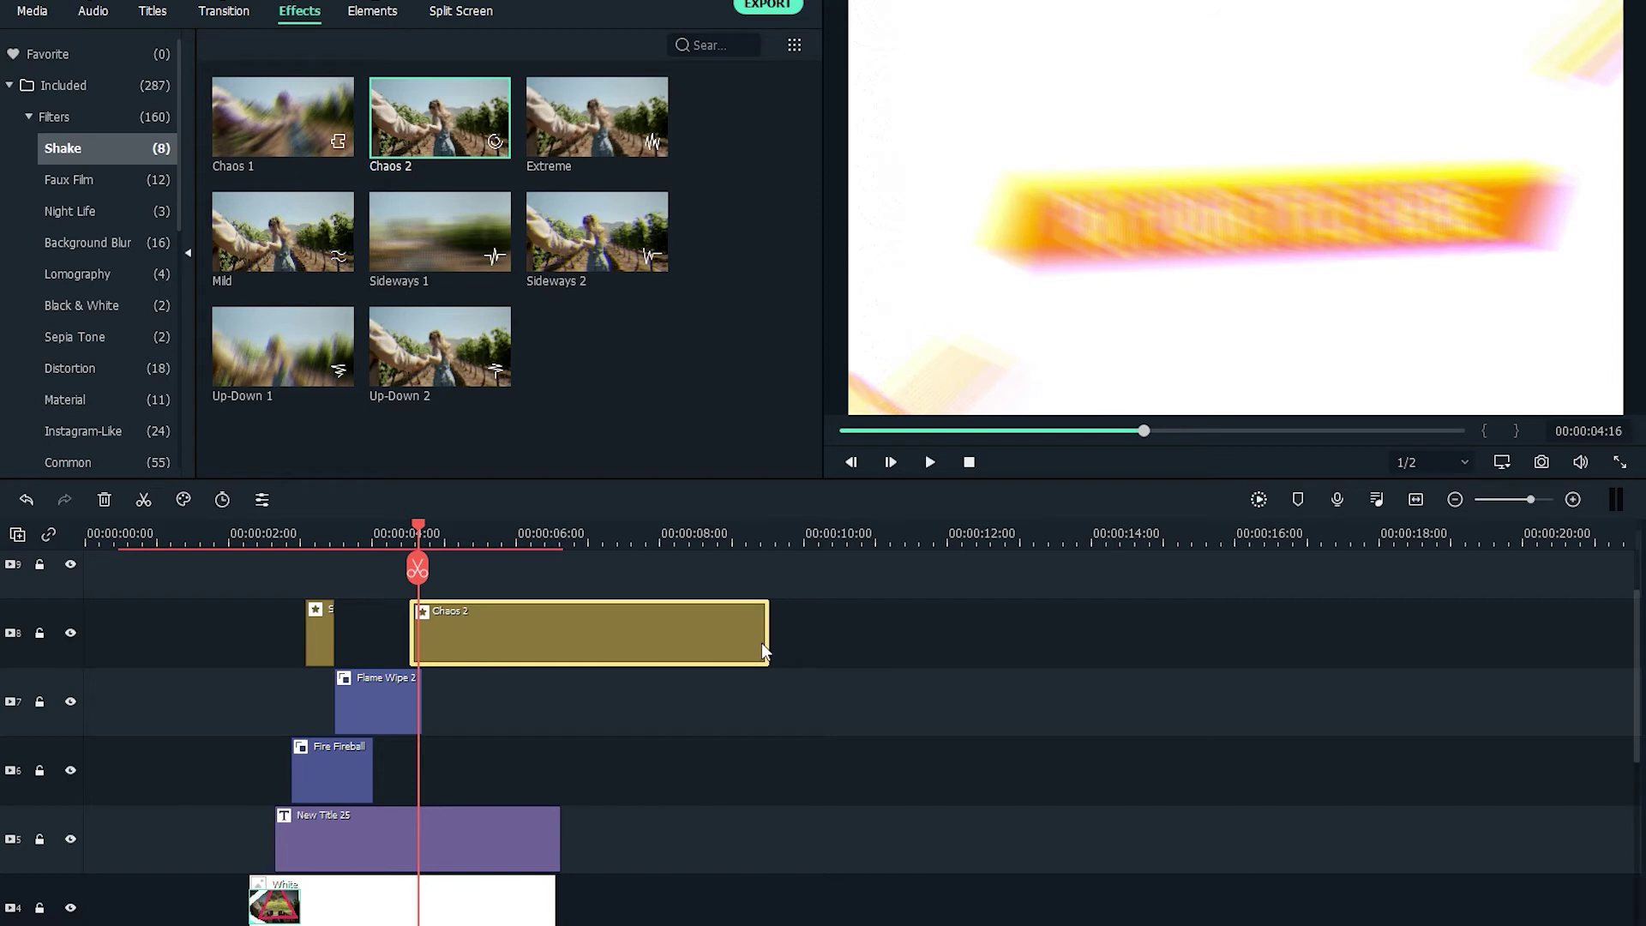
drag(763, 651, 387, 654)
click(268, 536)
key(space)
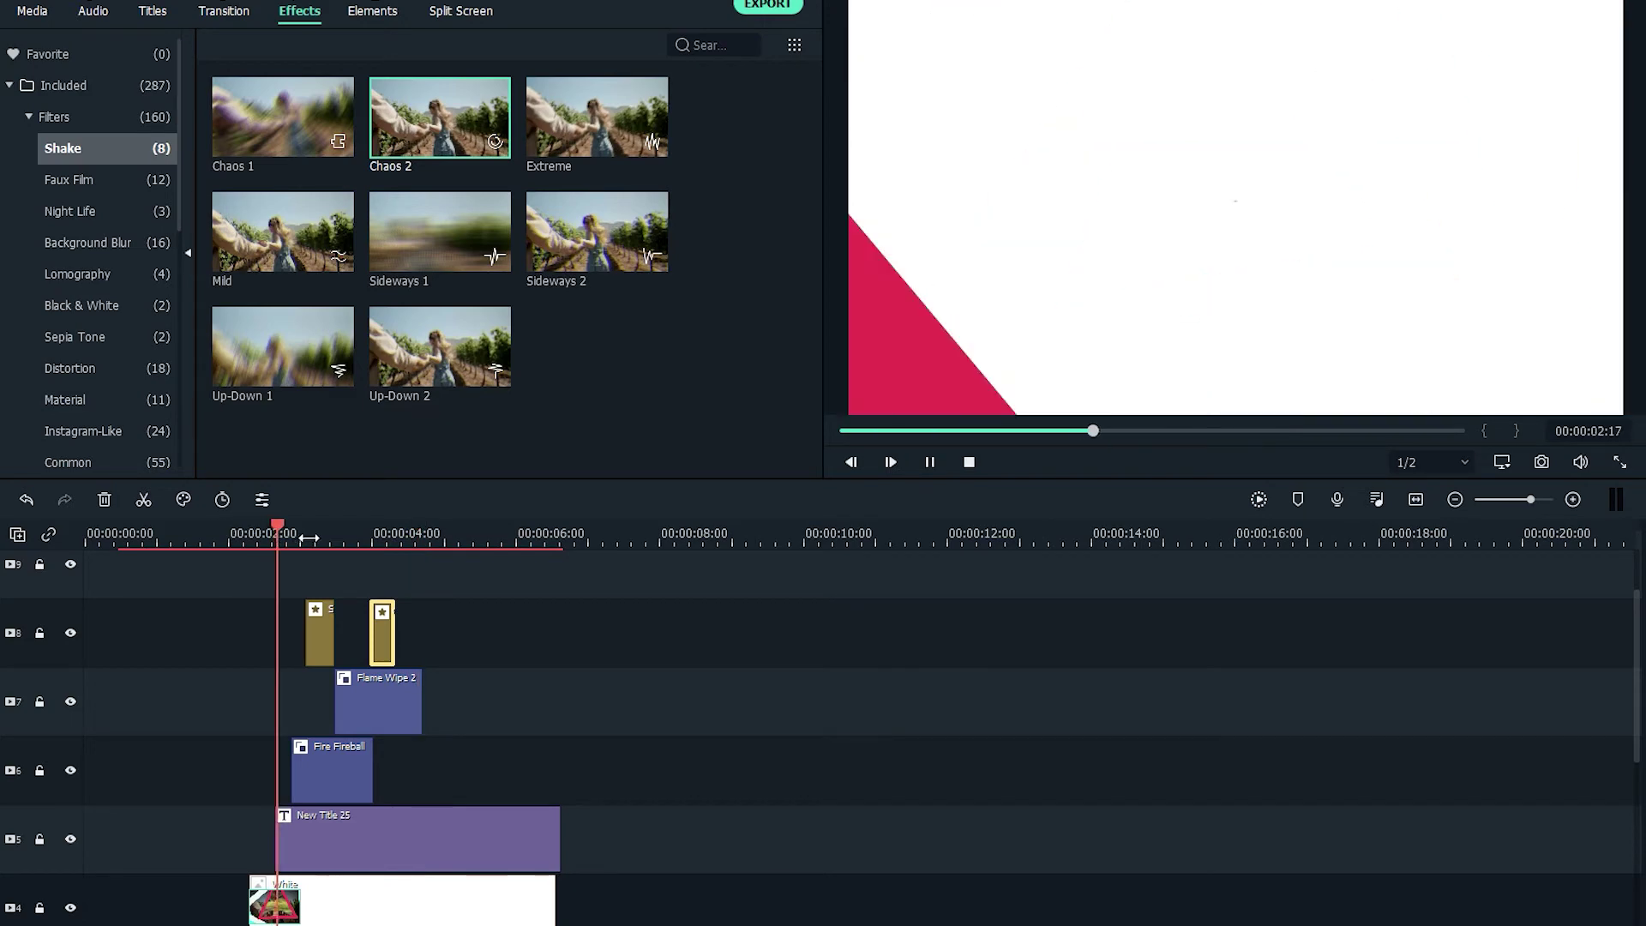
key(space)
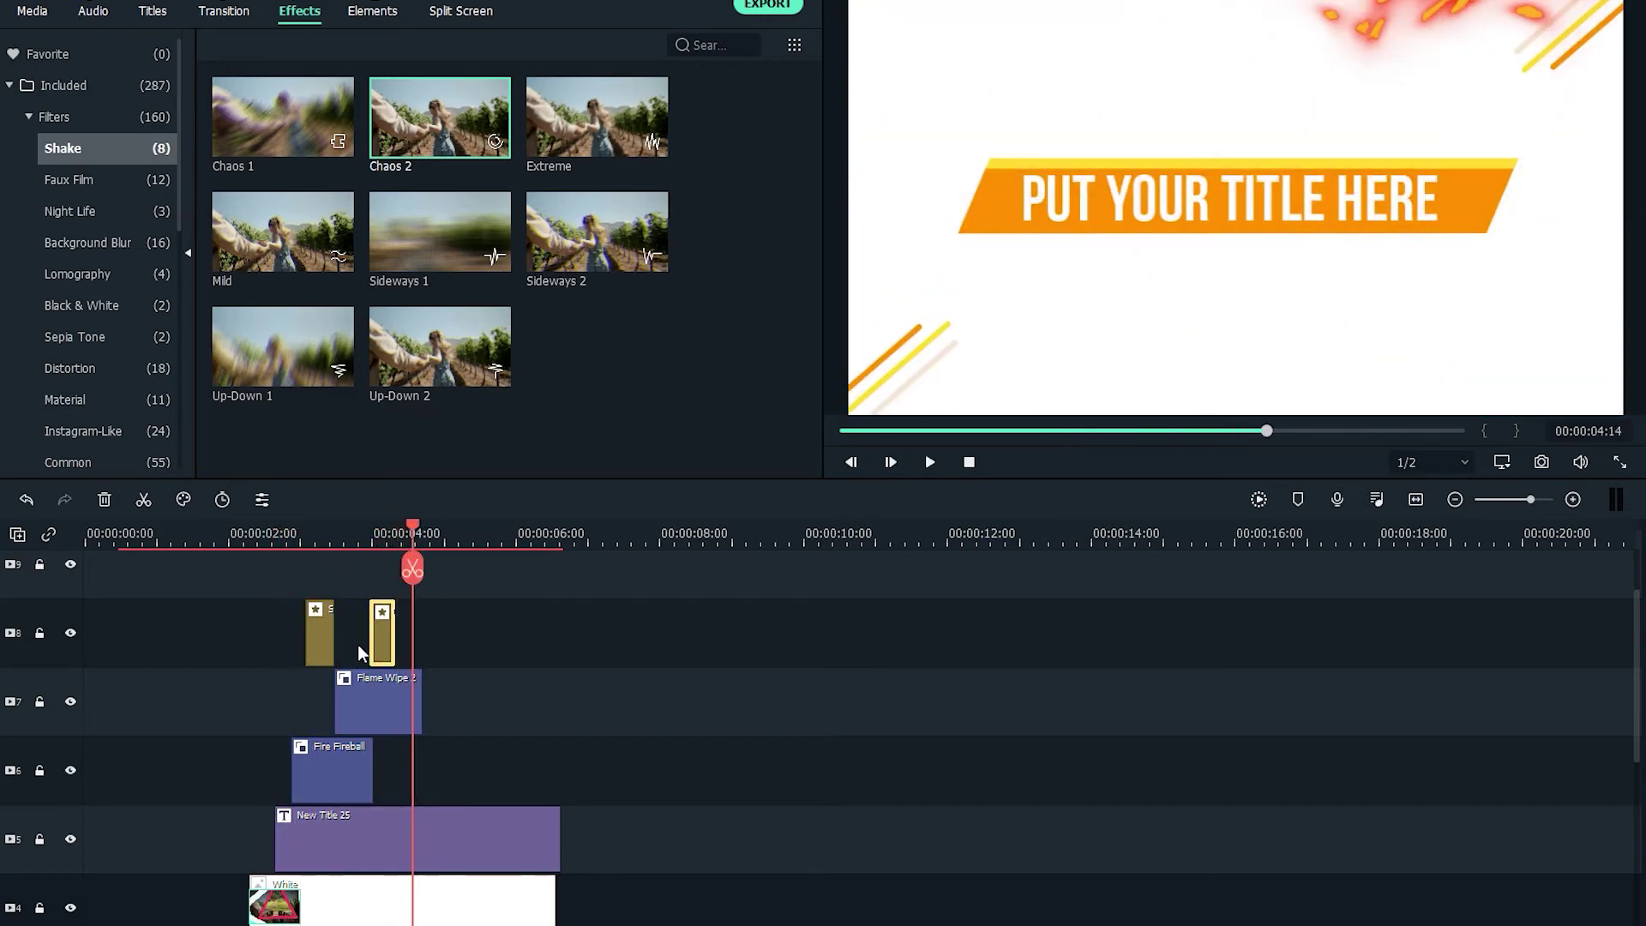
Position the Chaos 2 shake at about 3.9 s, then return to the Elements library
click(384, 647)
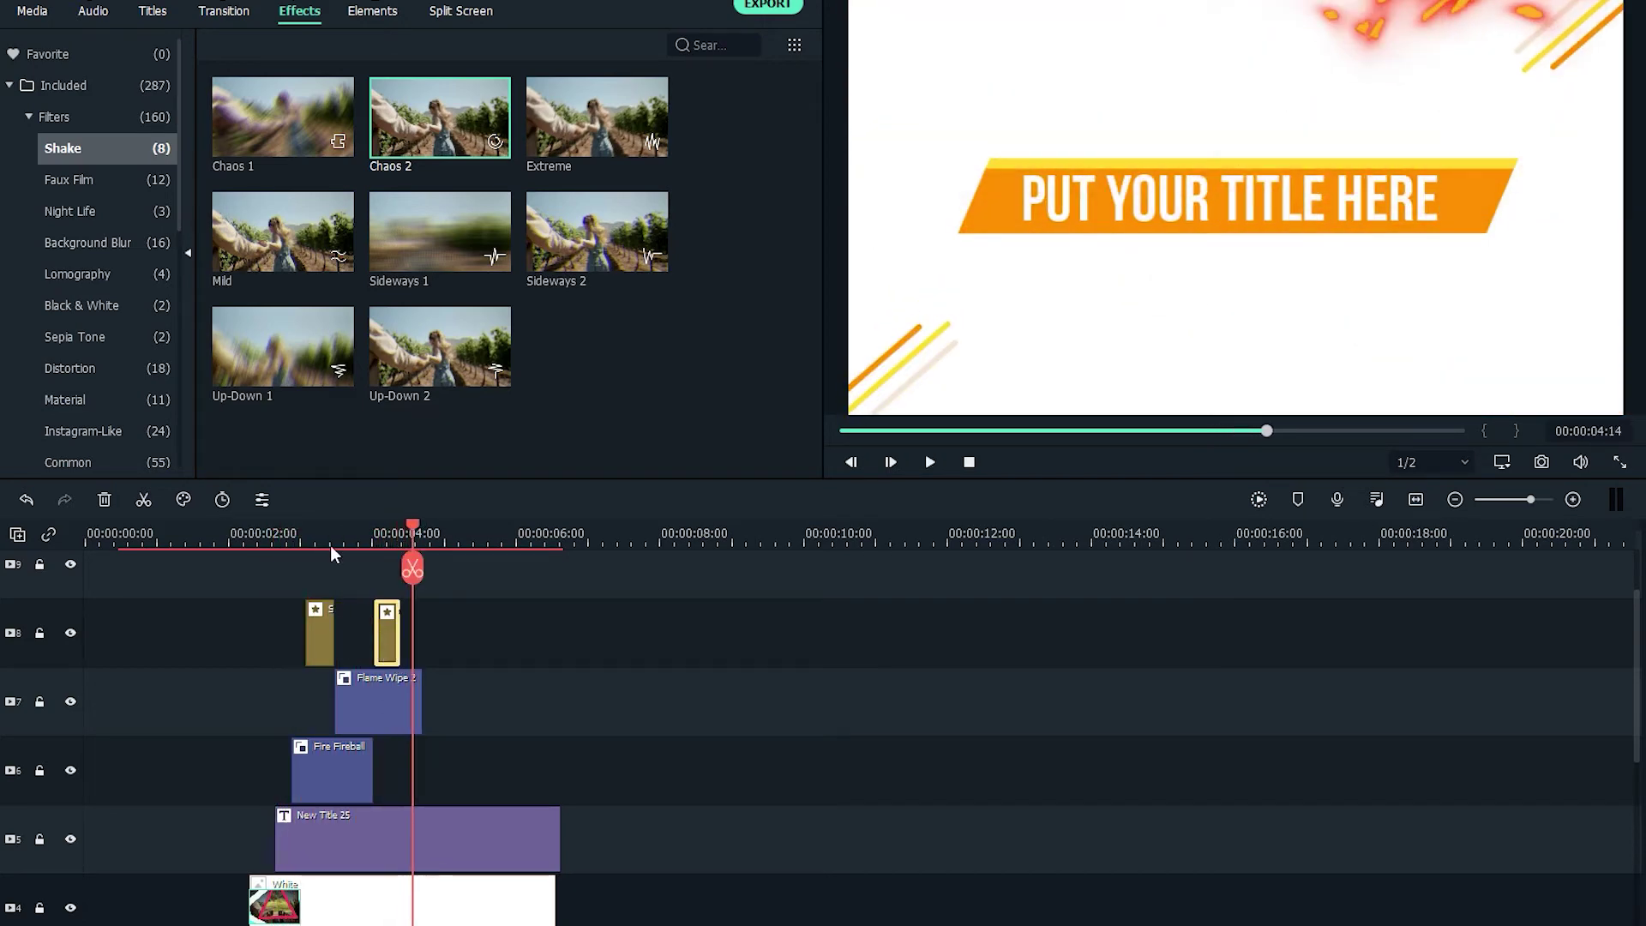
click(273, 547)
key(space)
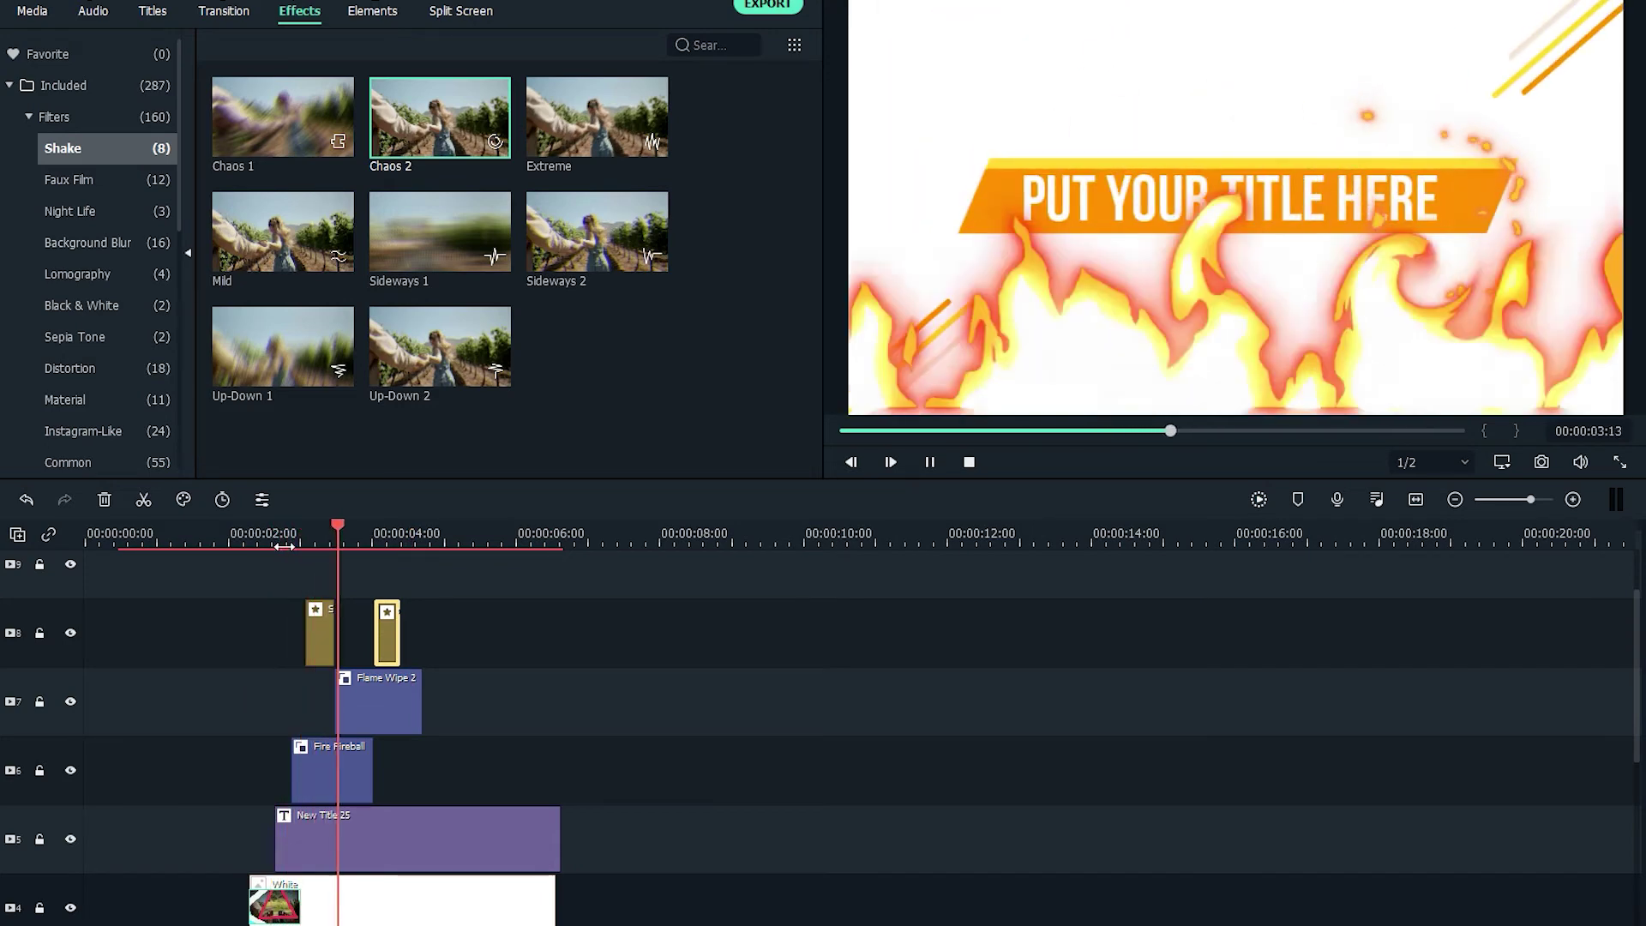
key(space)
drag(379, 652, 378, 634)
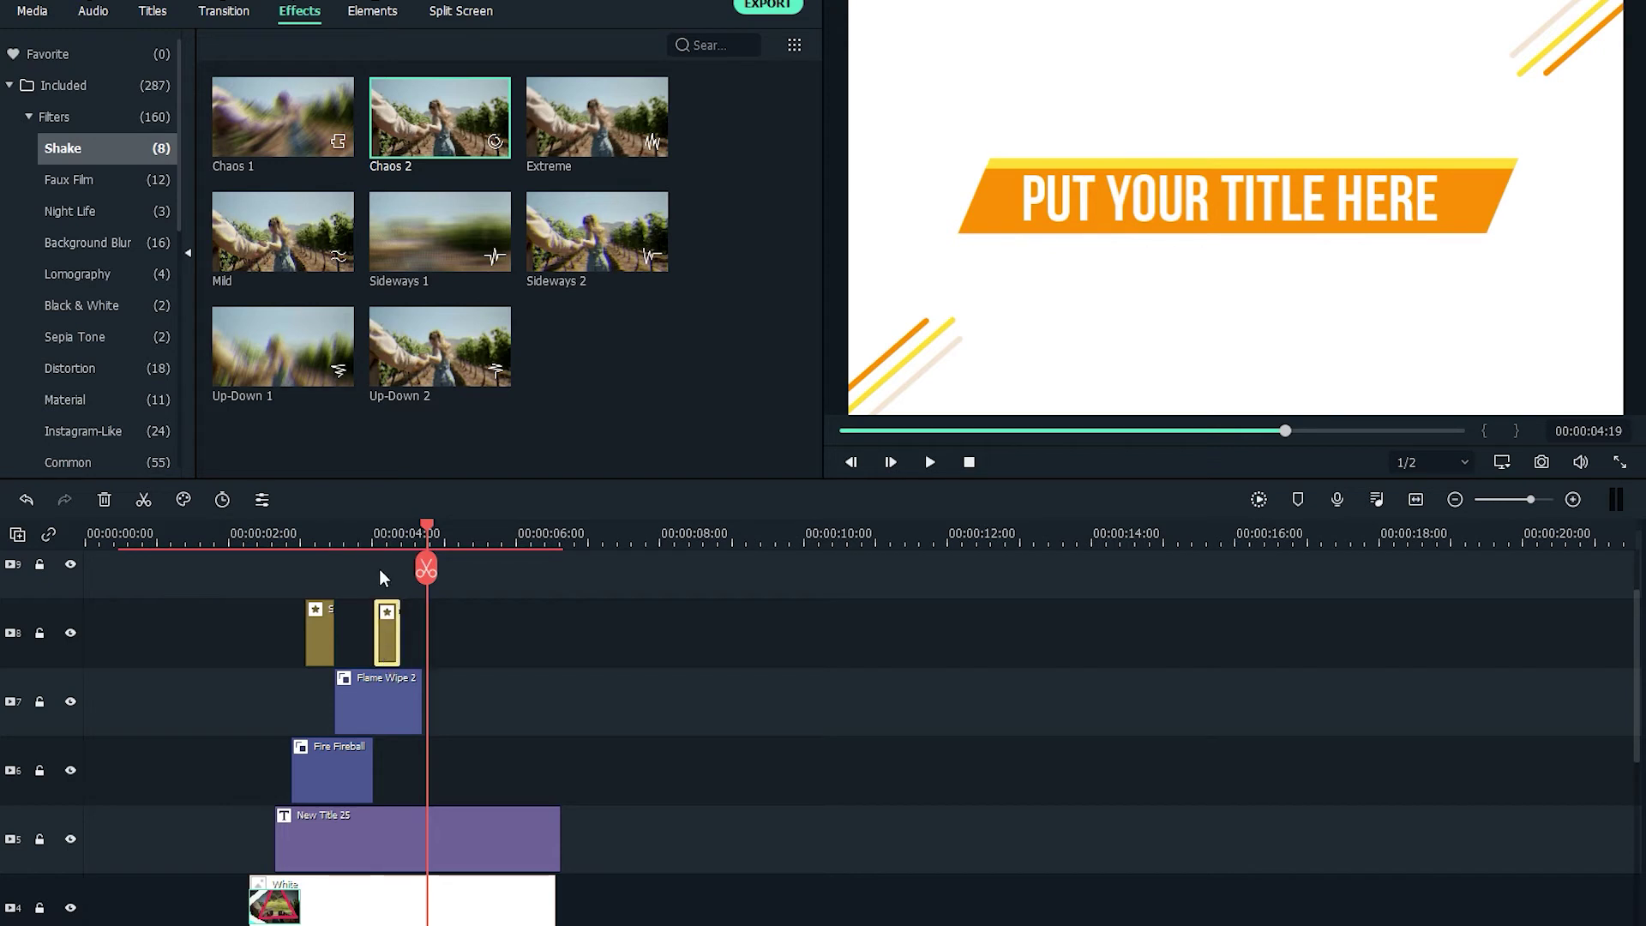
click(369, 528)
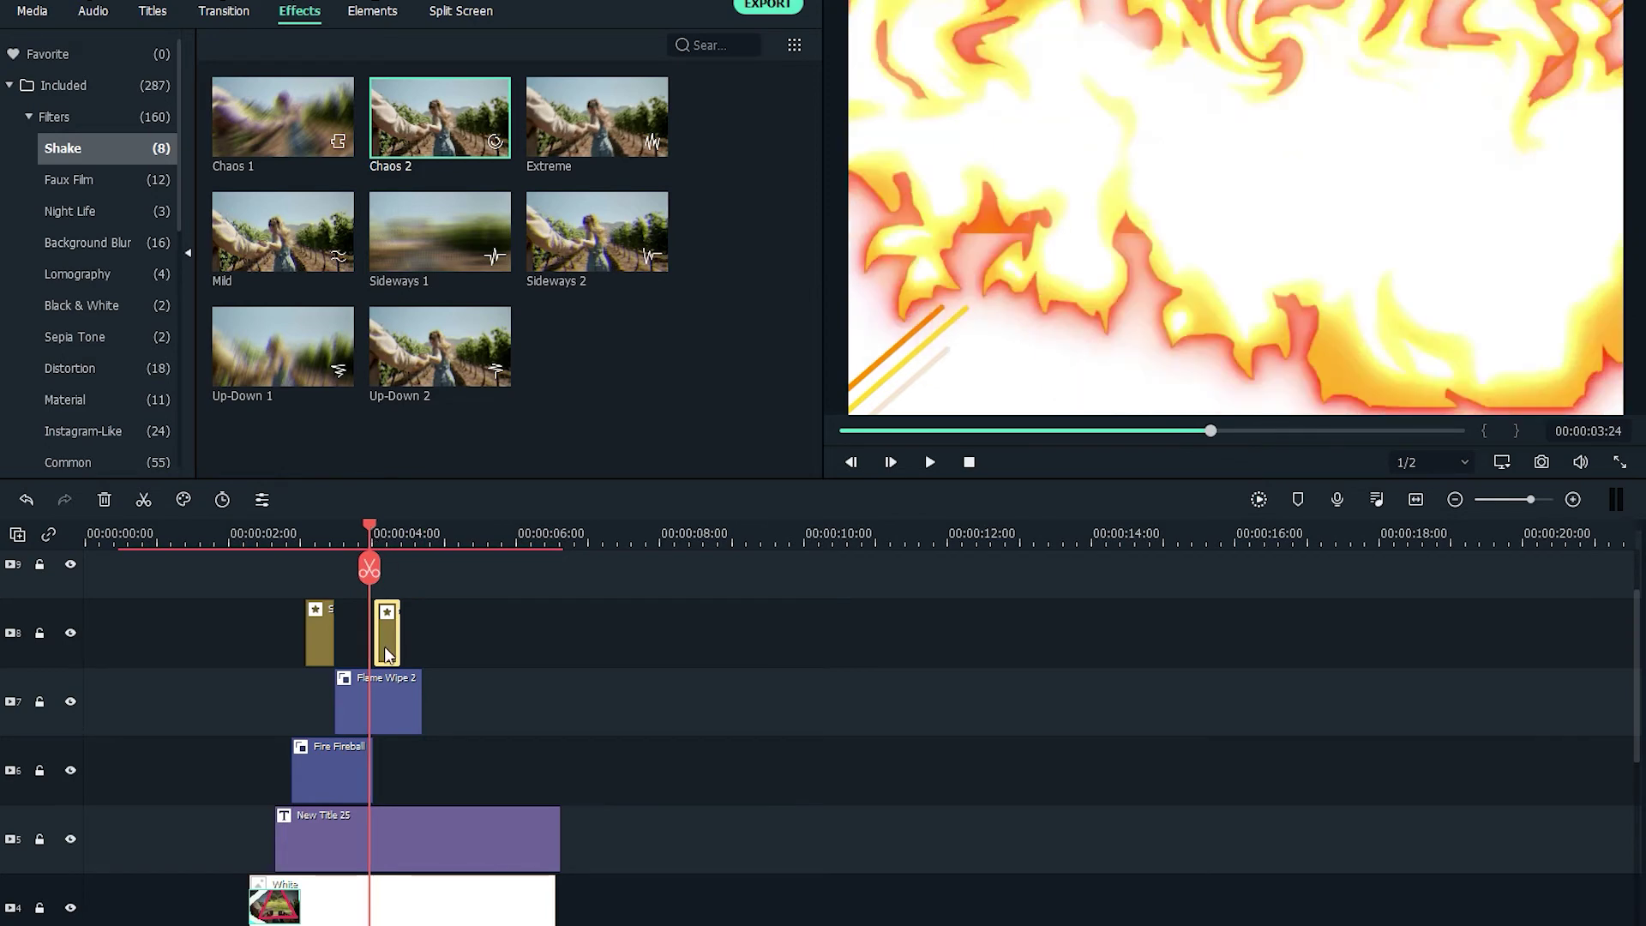
drag(374, 652, 374, 650)
click(464, 529)
click(373, 11)
Browse the Elements library, previewing the Air Curly element
scroll(386, 335, down, 3)
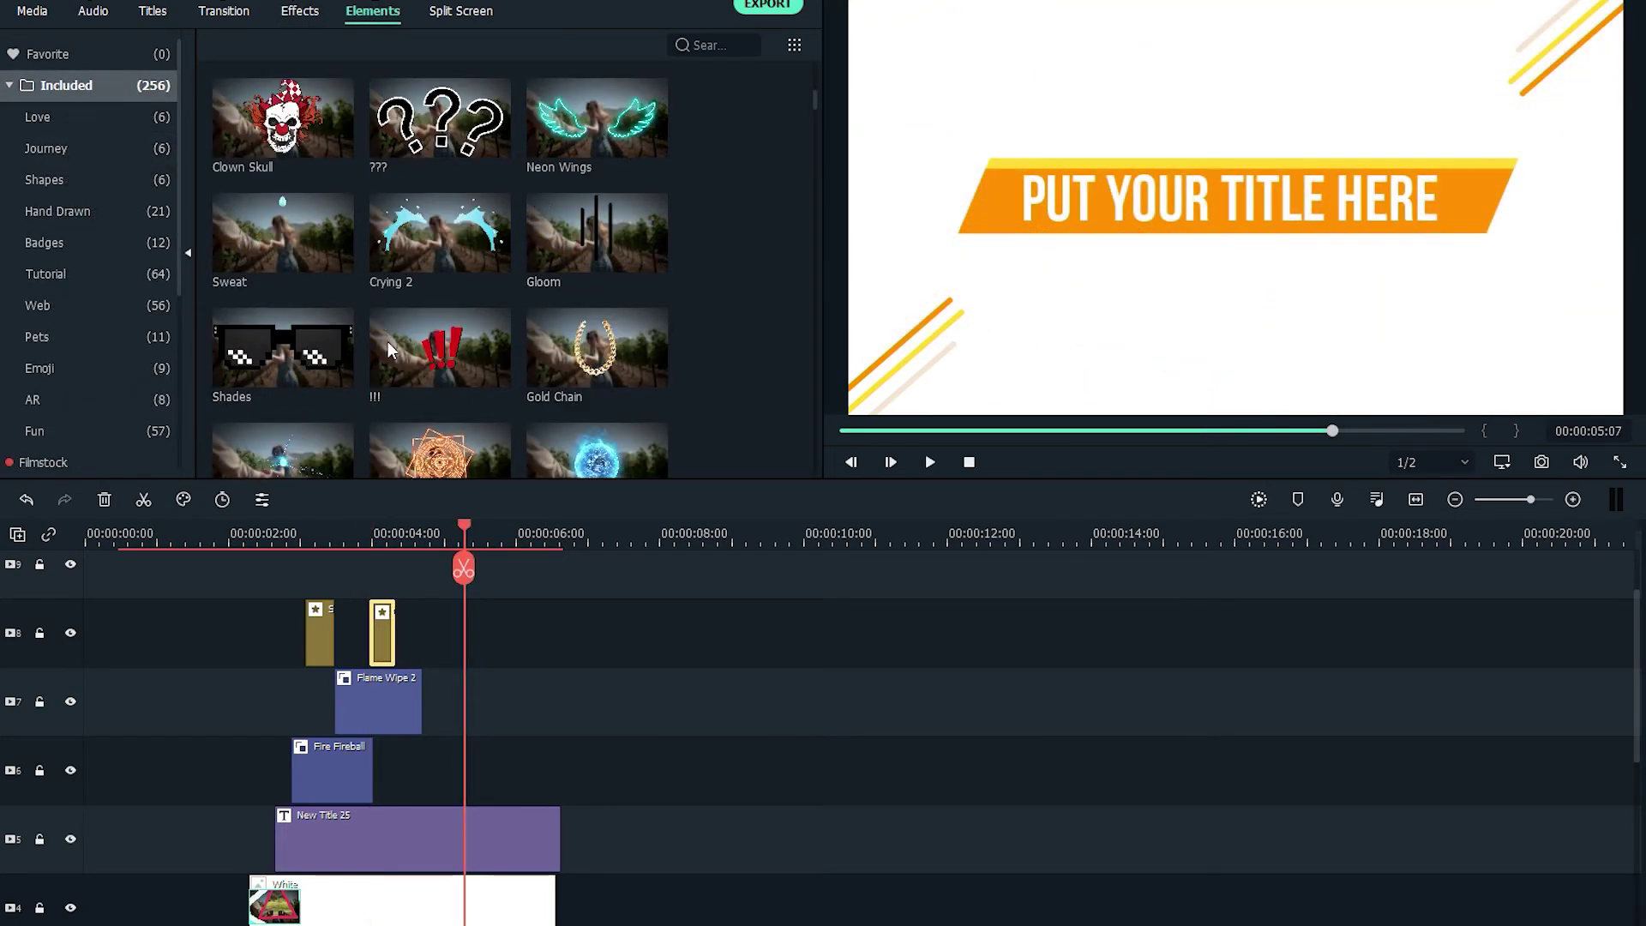
scroll(476, 392, down, 3)
scroll(489, 415, up, 5)
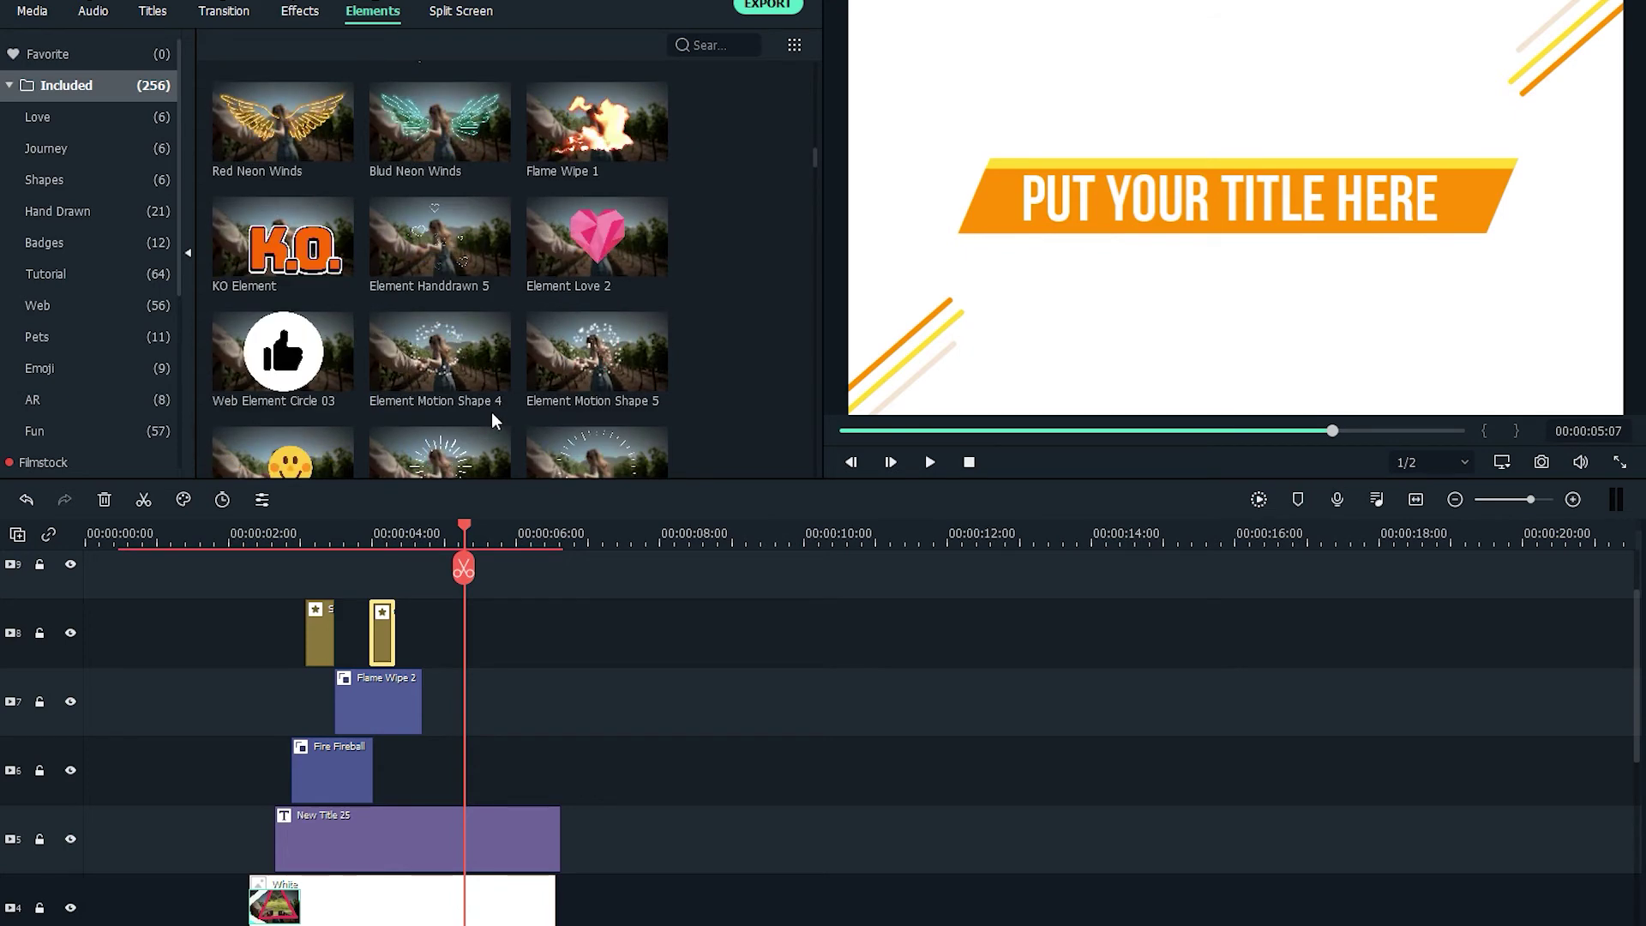
scroll(495, 403, up, 3)
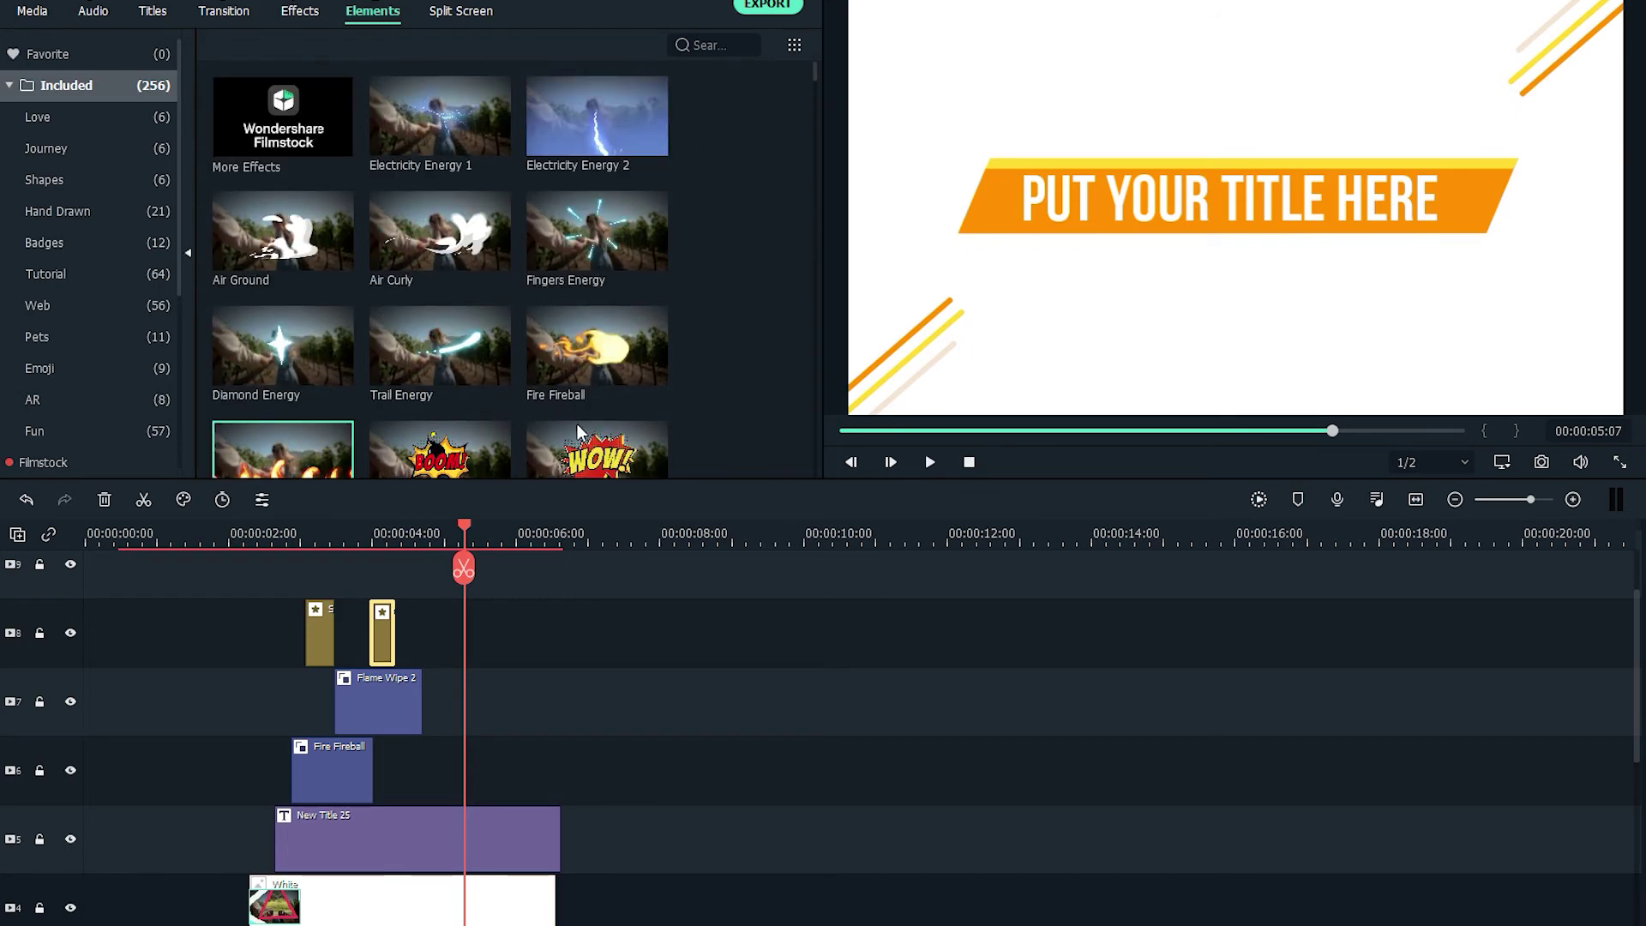
scroll(599, 344, down, 8)
scroll(595, 344, down, 10)
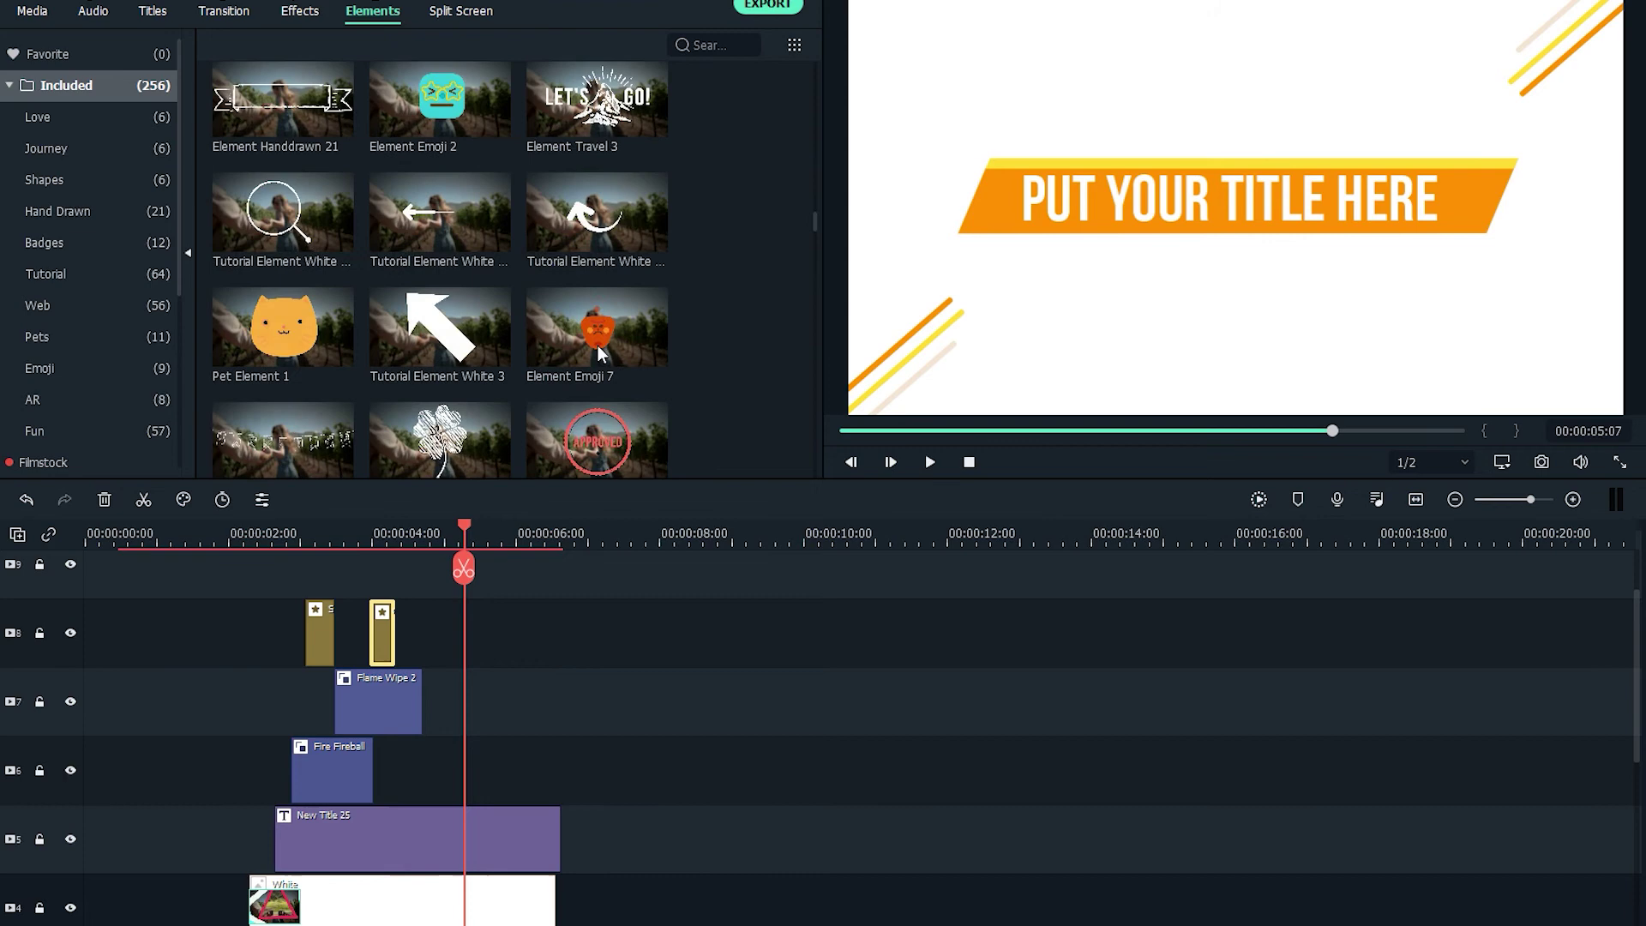
click(398, 286)
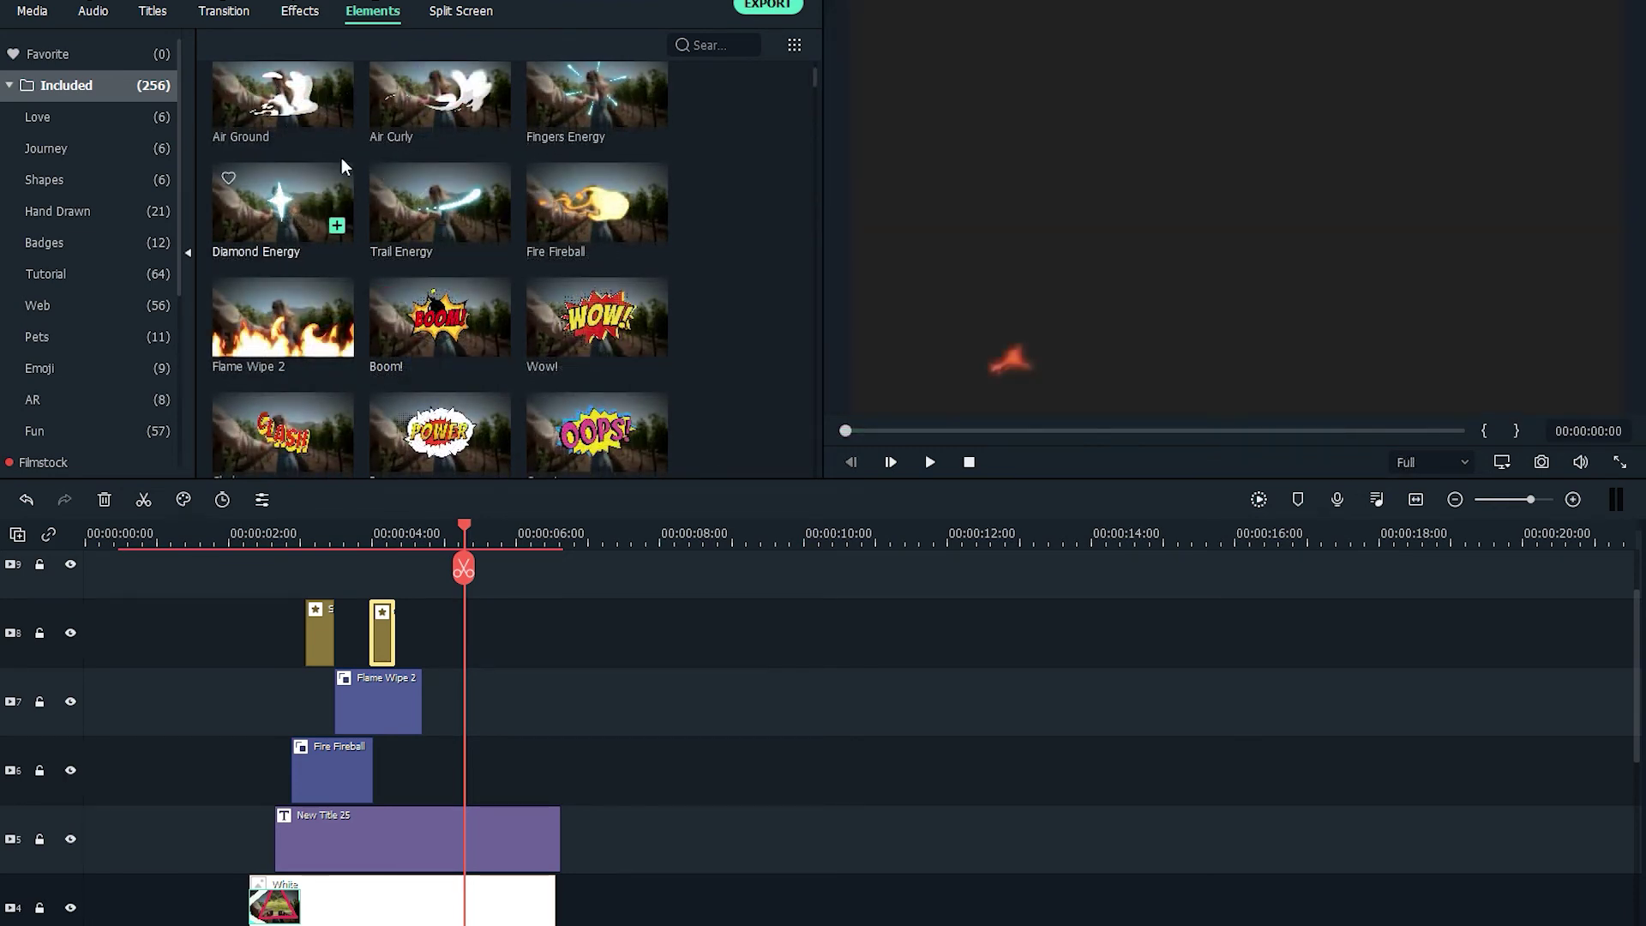
click(432, 106)
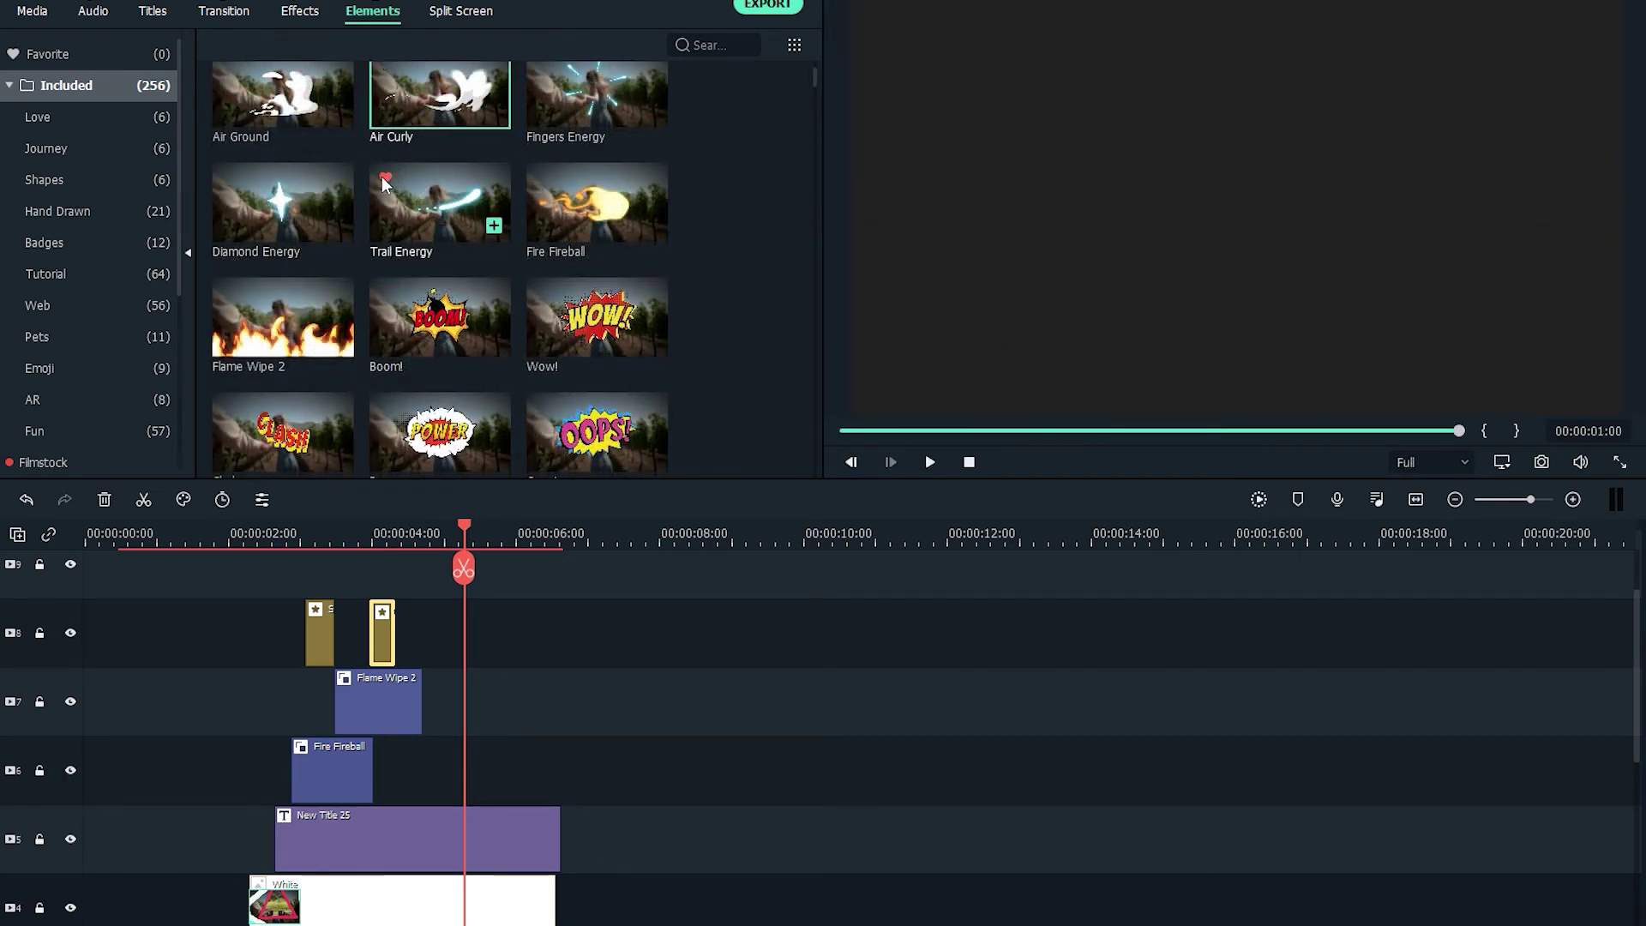
Place Diamond Energy on track 8 at about 00:00:05 and play back to check it
drag(302, 212, 449, 642)
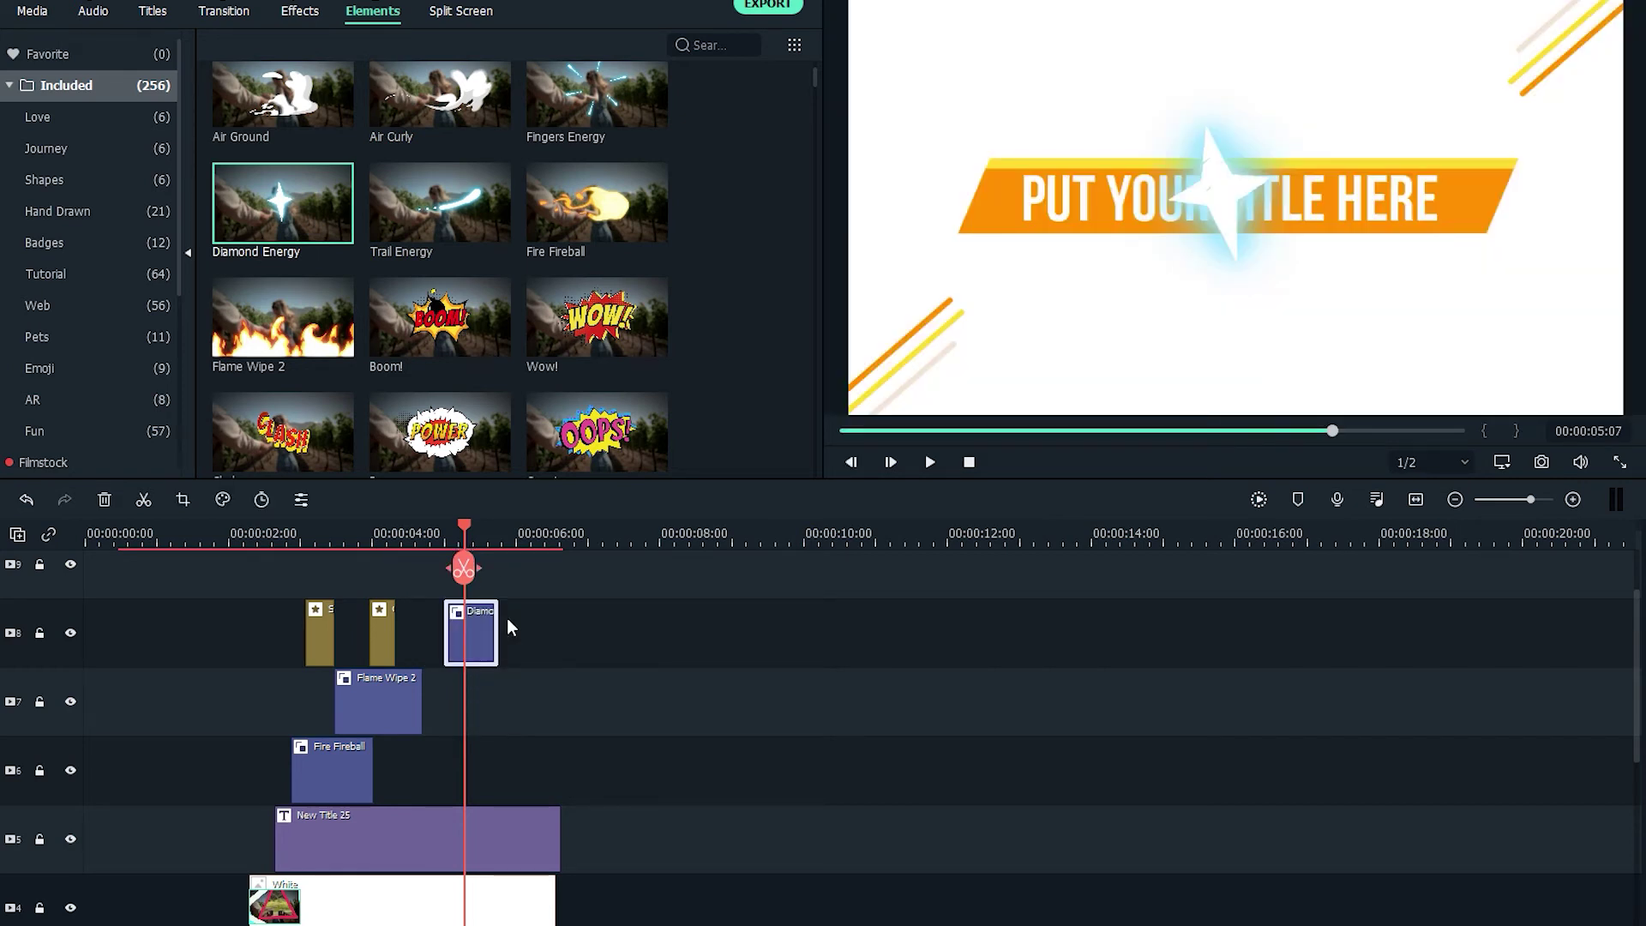
key(space)
click(440, 536)
key(space)
click(464, 549)
Position the Diamond Energy star at X -260, Y 36 in Transform and preview it
double_click(478, 649)
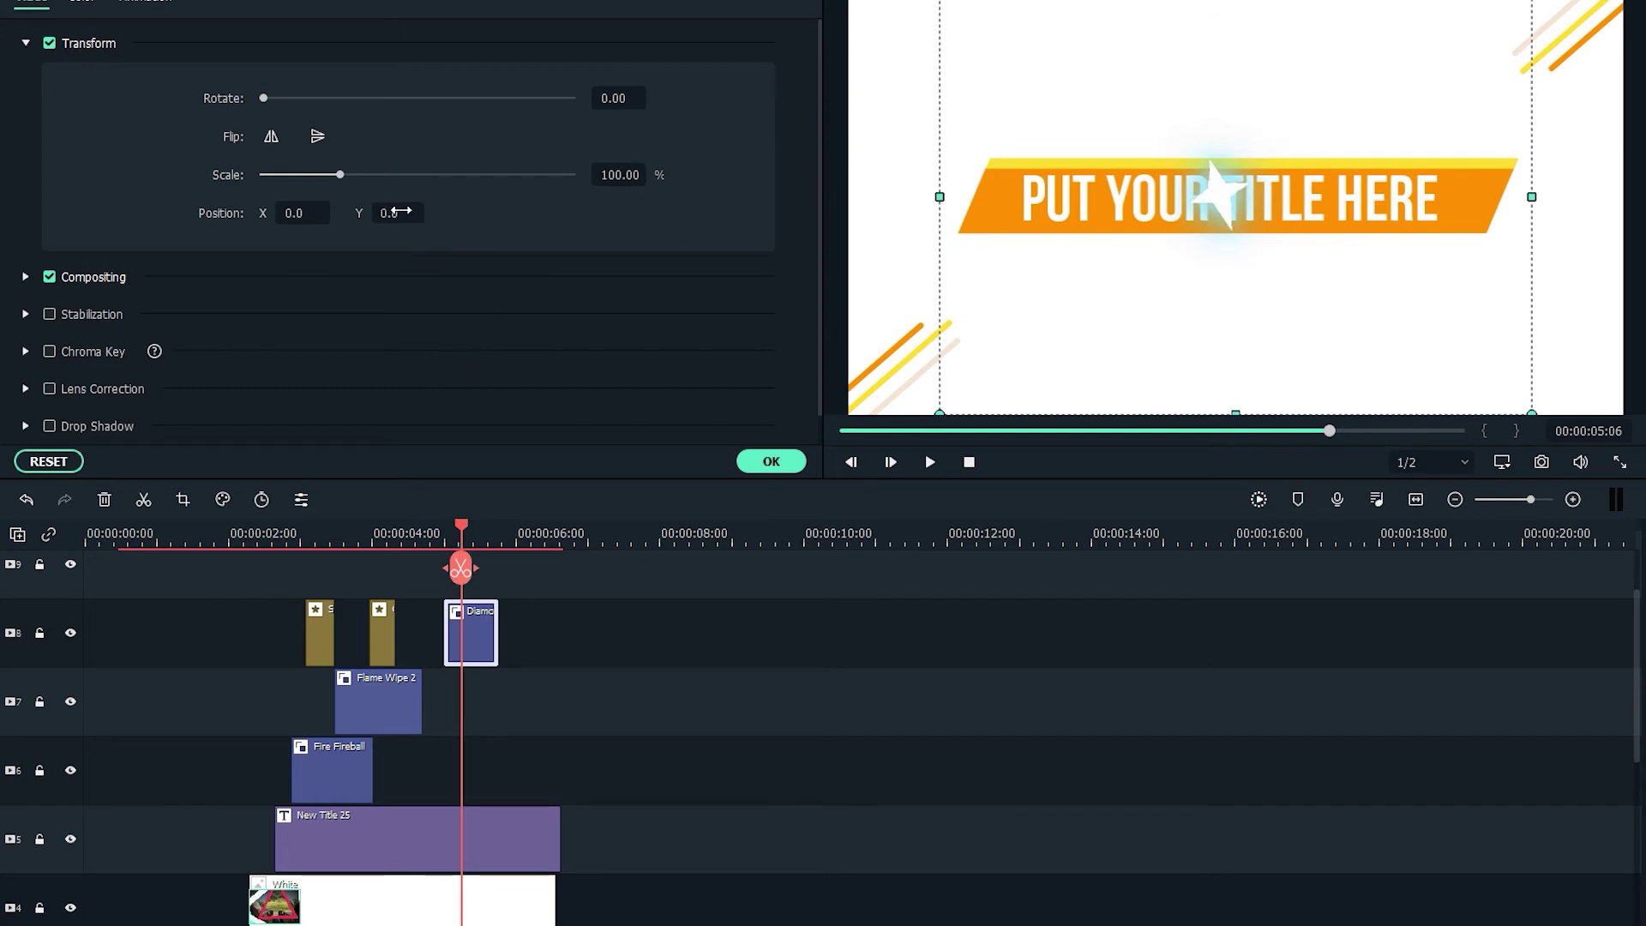
drag(397, 210, 326, 209)
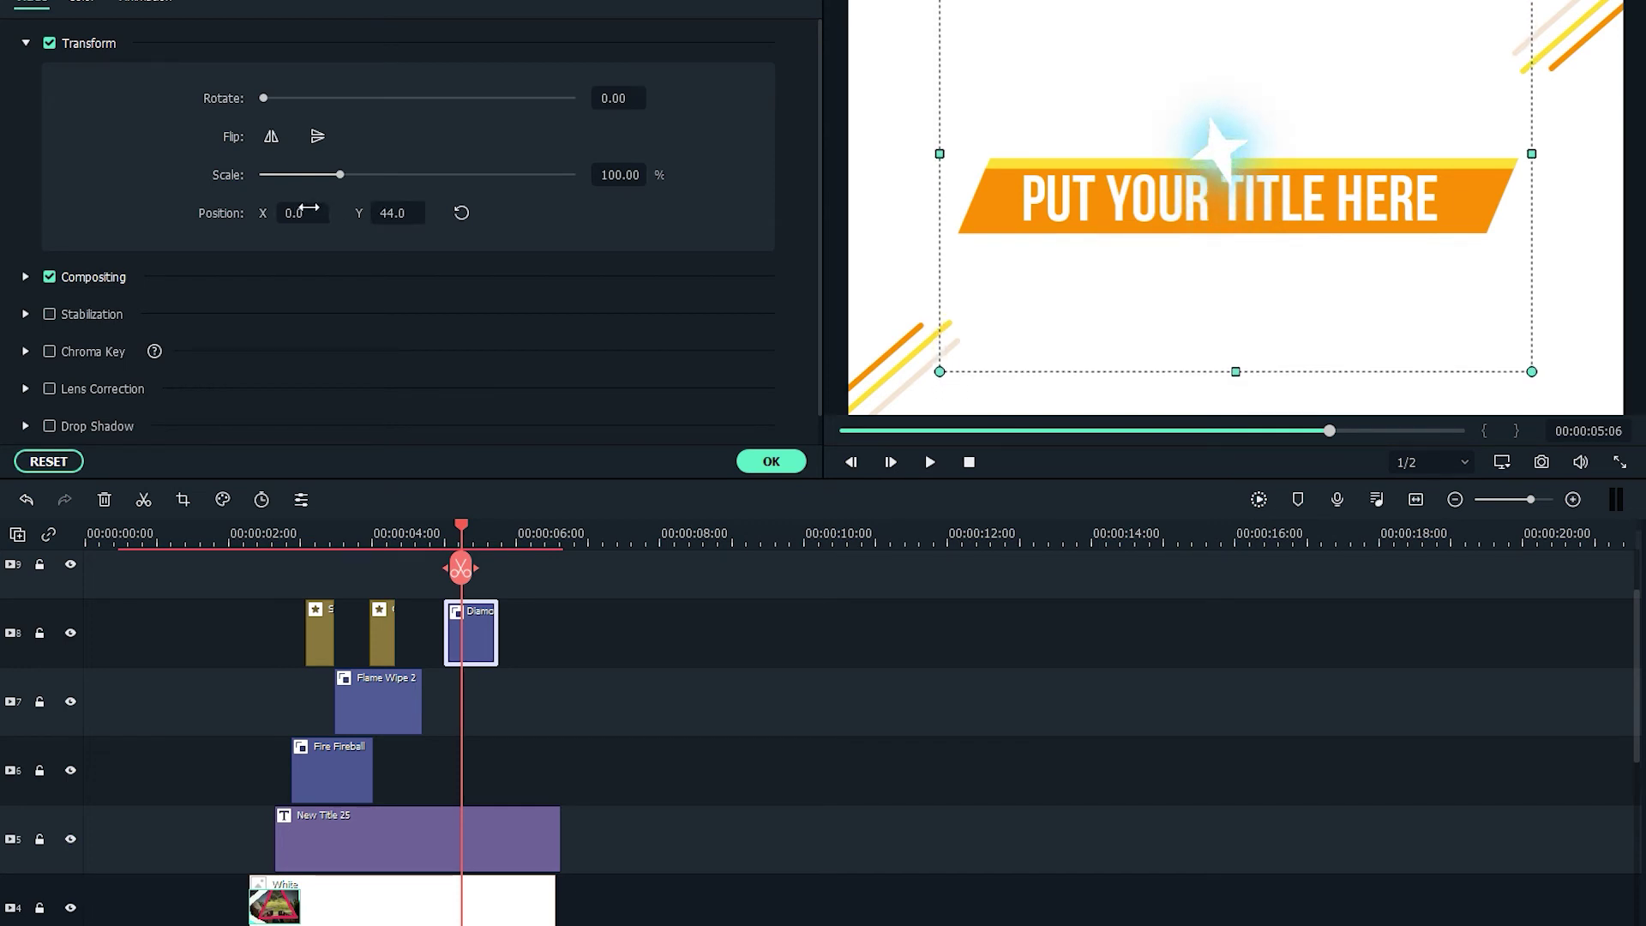
drag(309, 209, 261, 208)
drag(392, 213, 405, 213)
click(451, 537)
key(space)
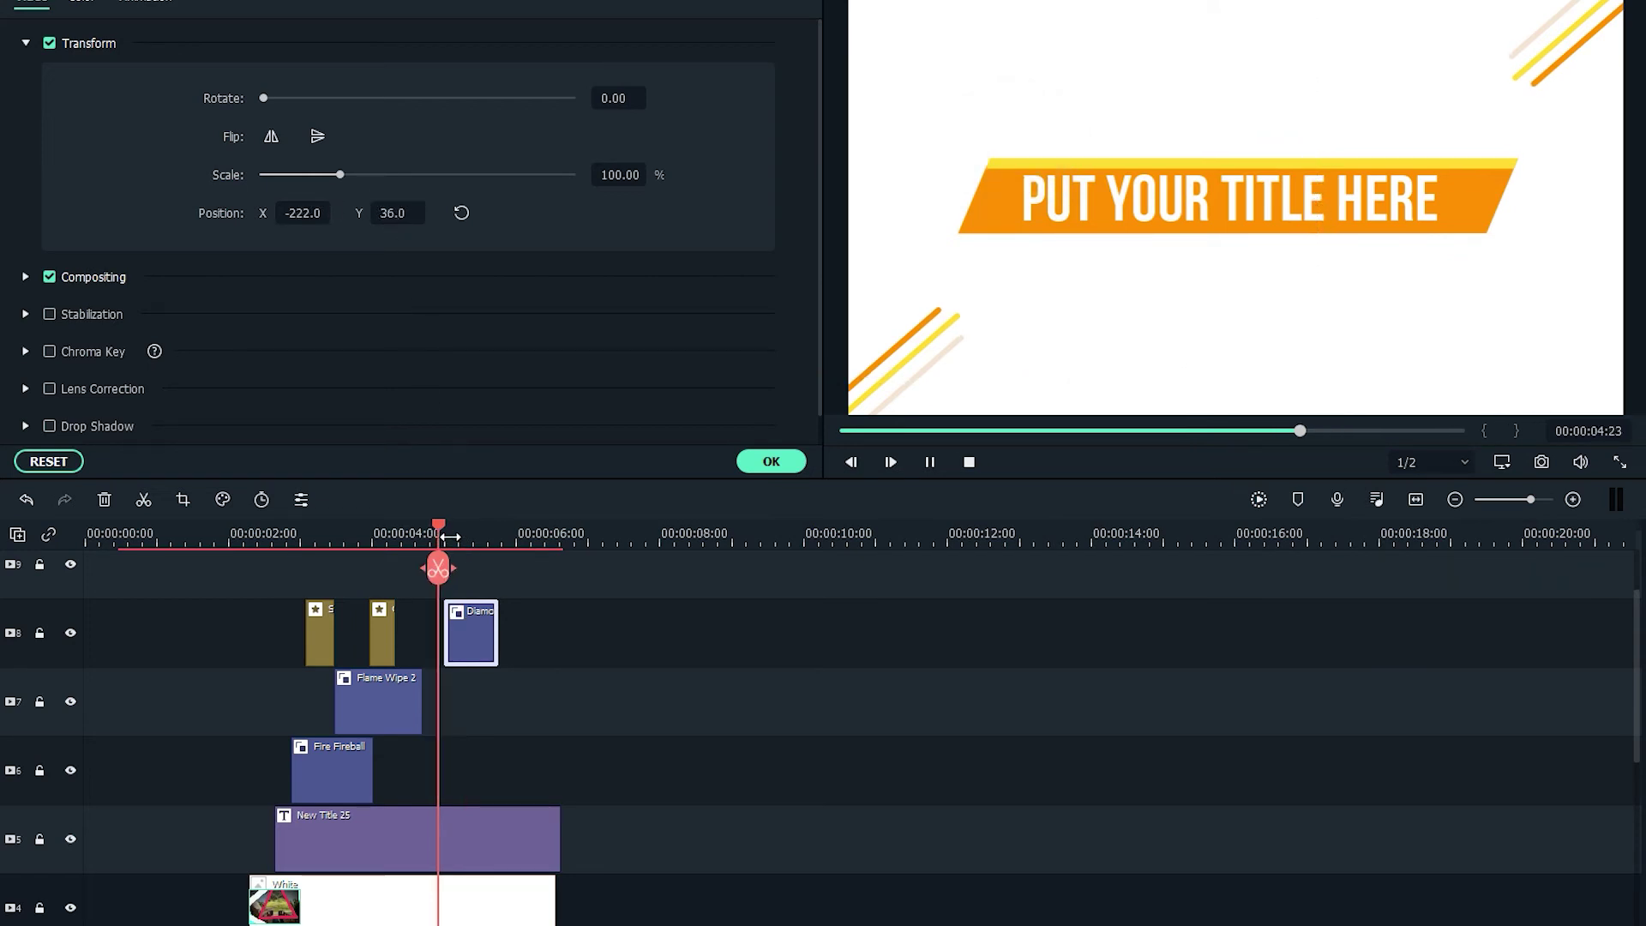
click(450, 537)
key(space)
key(space)
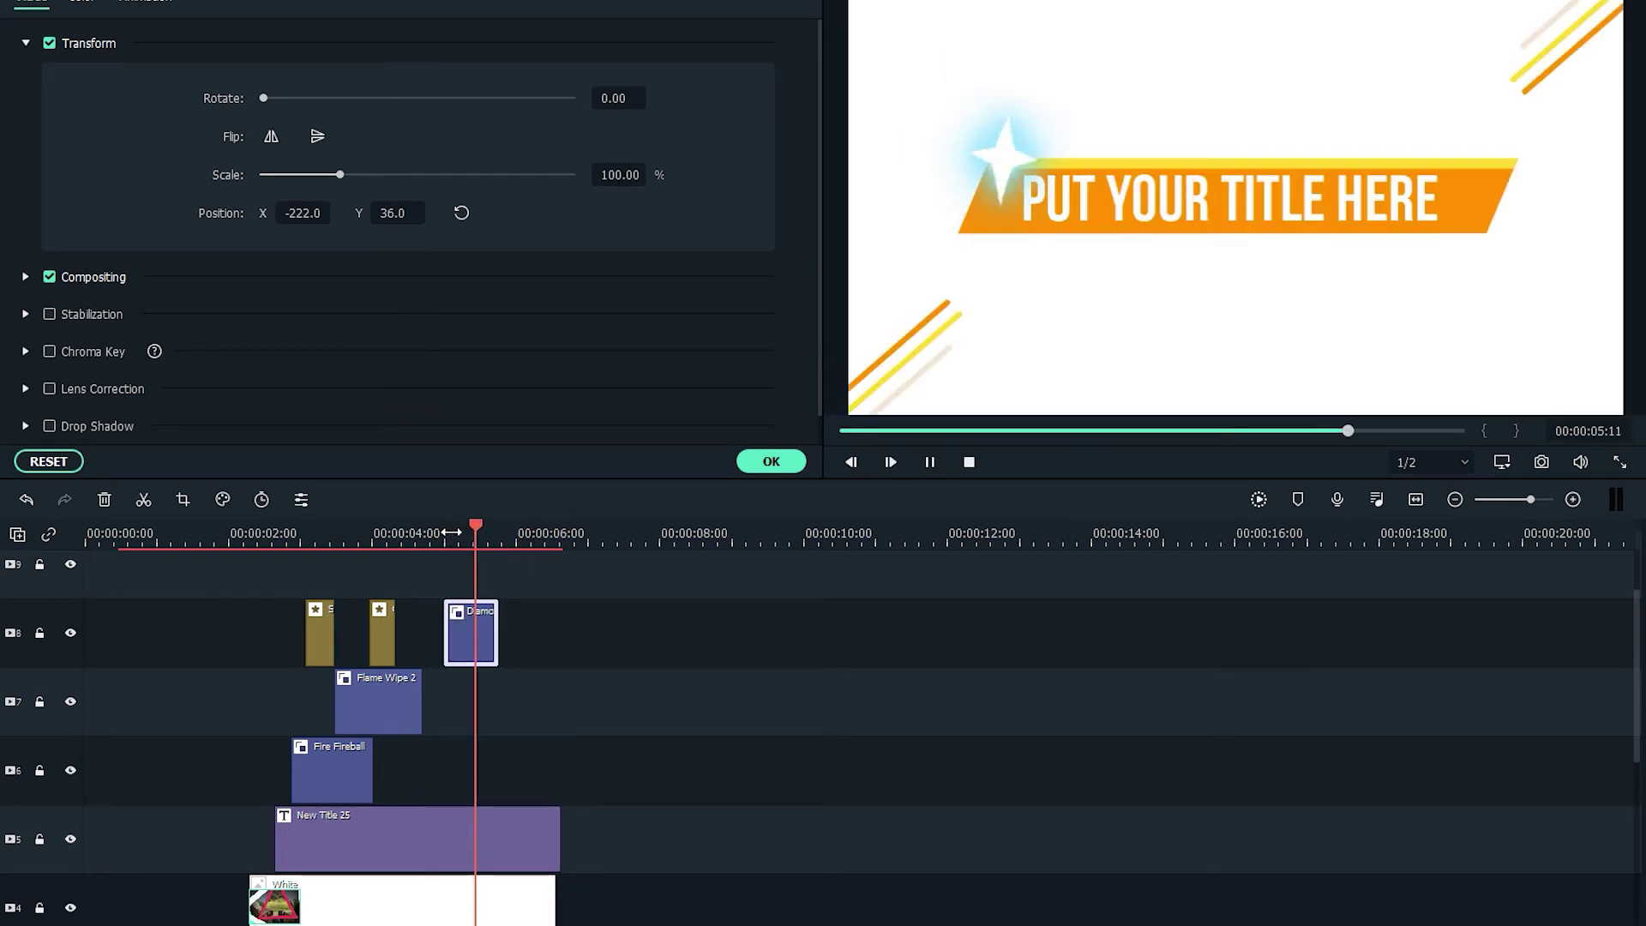
click(475, 534)
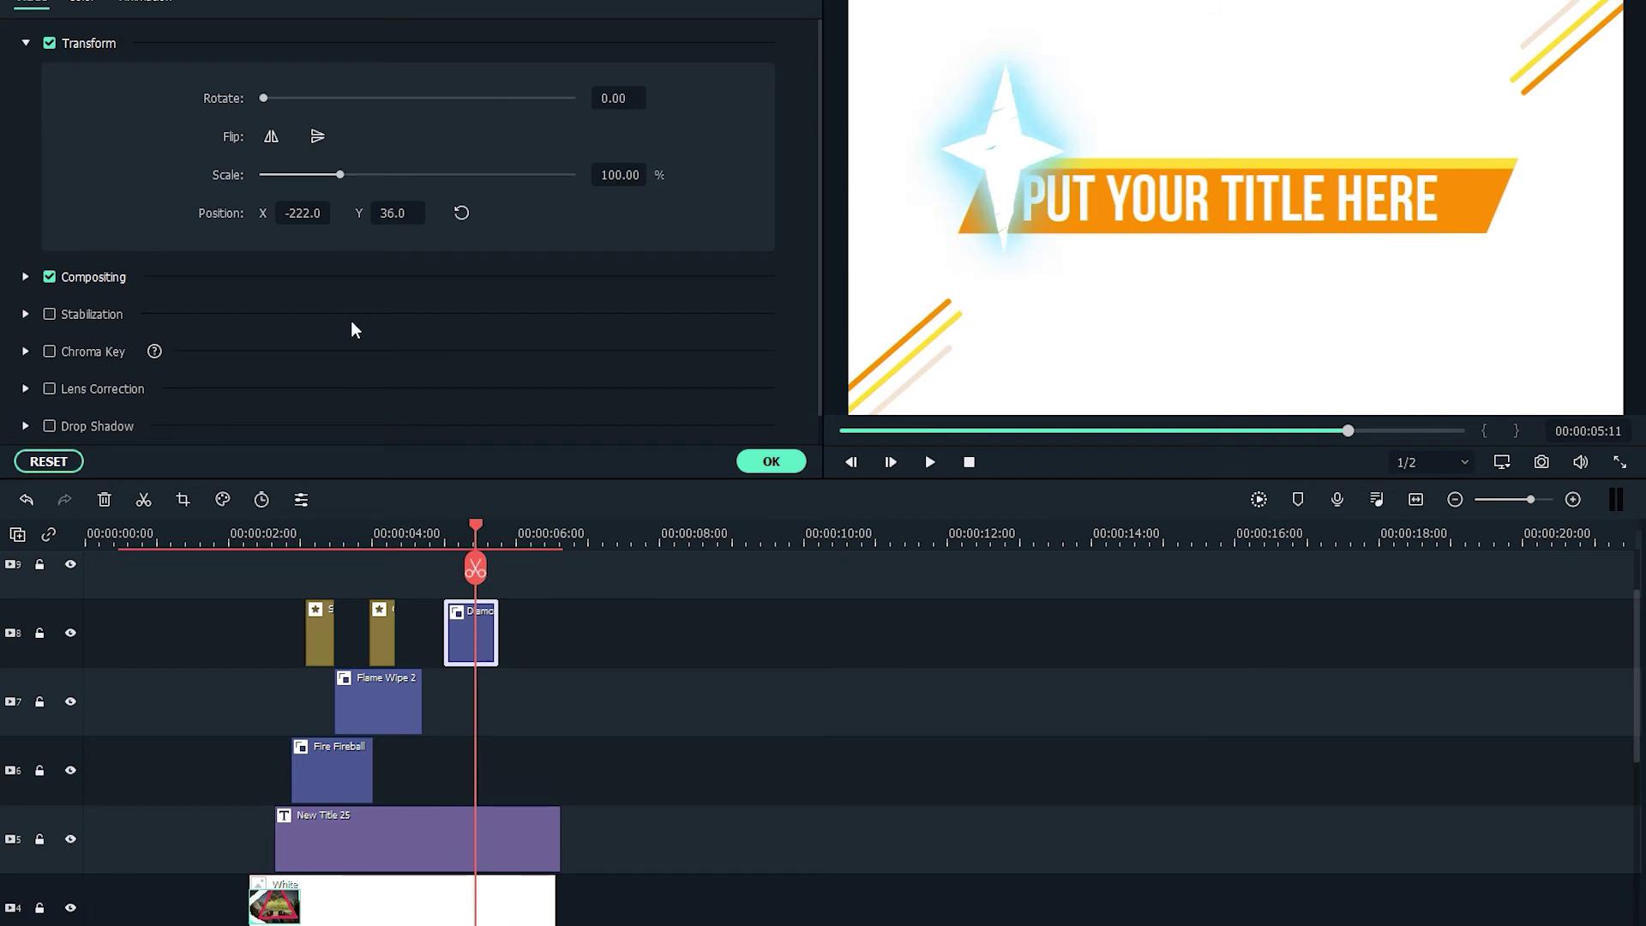
Scale the diamond to 40.76%, rotate it 147.90°, nudge it onto the title's left end, and confirm
drag(341, 177, 296, 177)
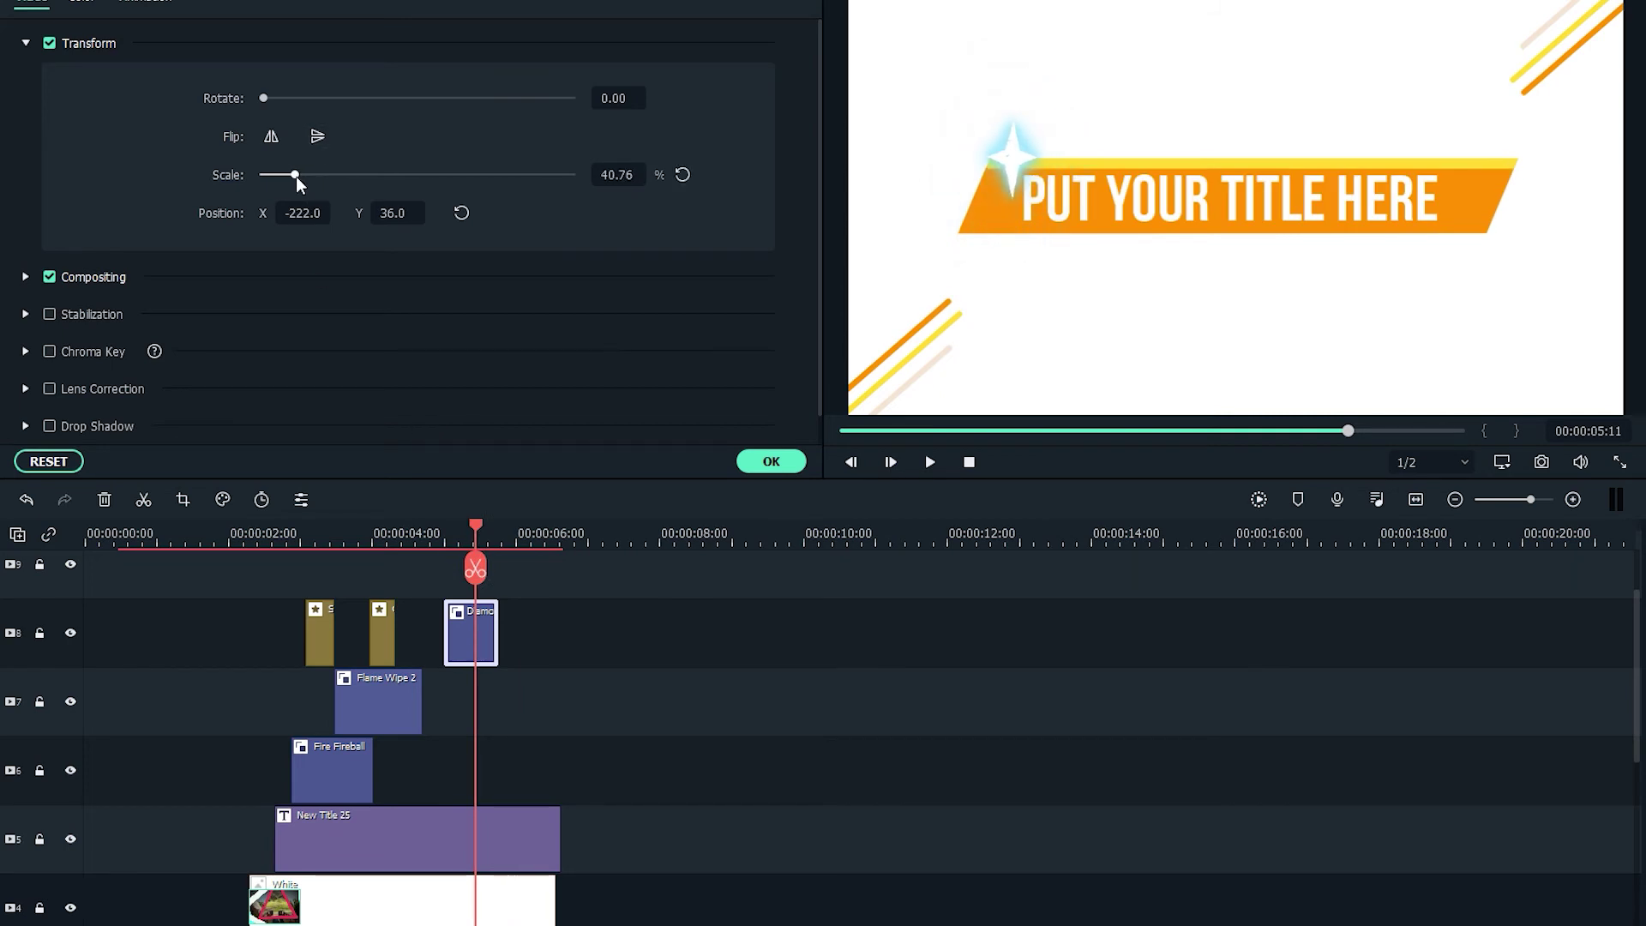
drag(262, 98, 389, 116)
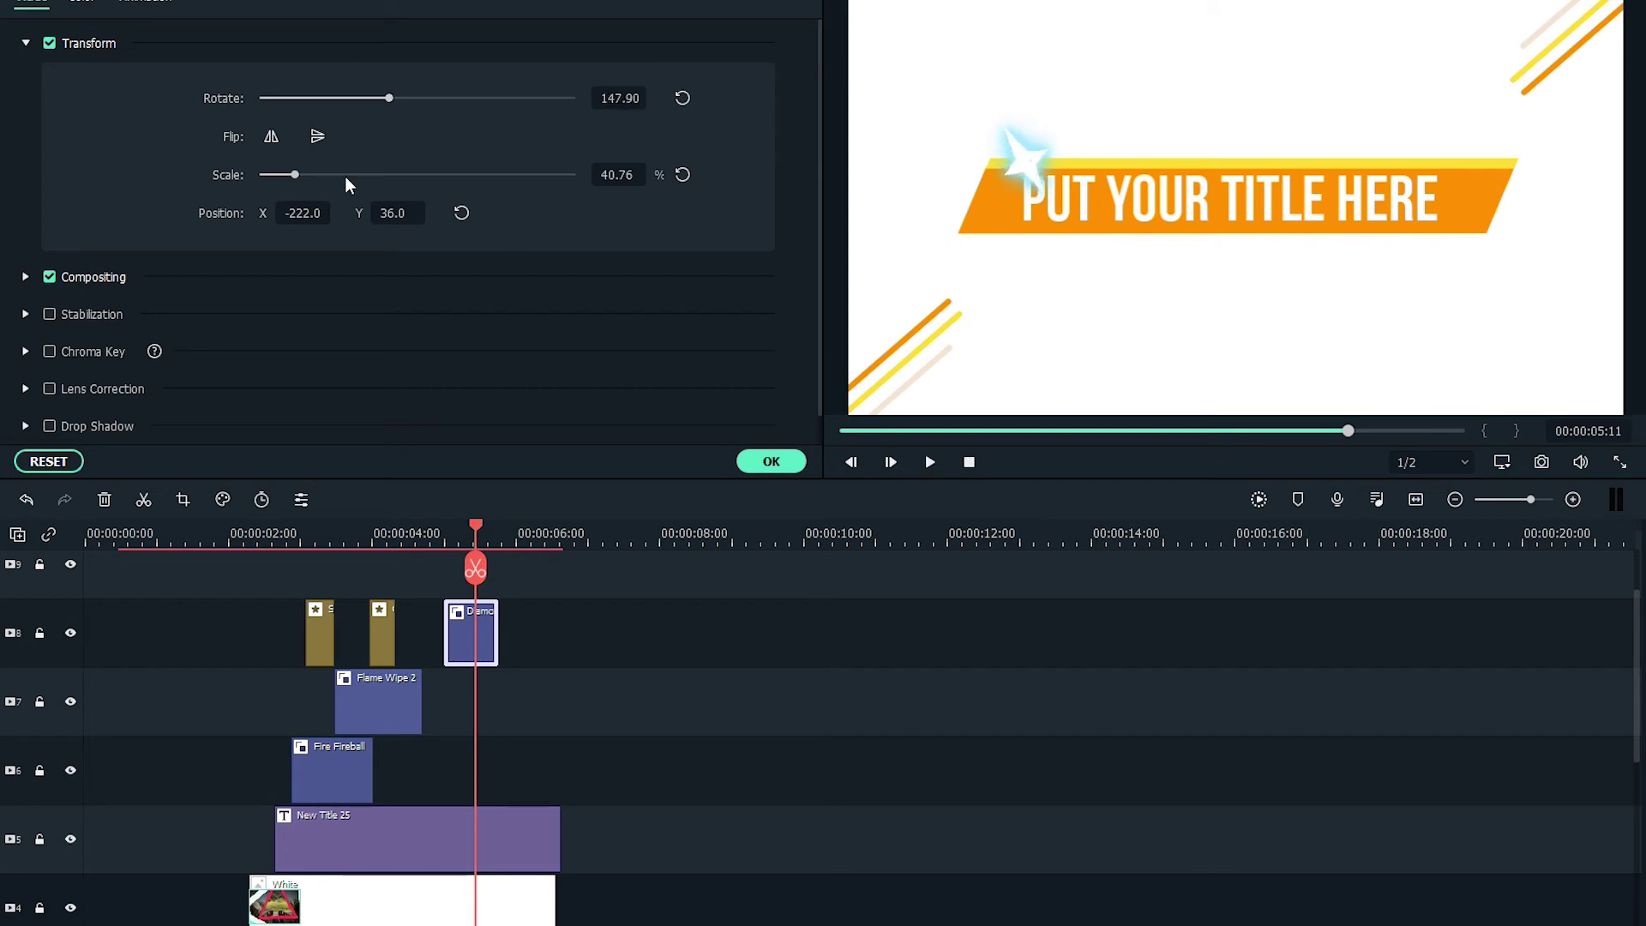
drag(1021, 161, 986, 159)
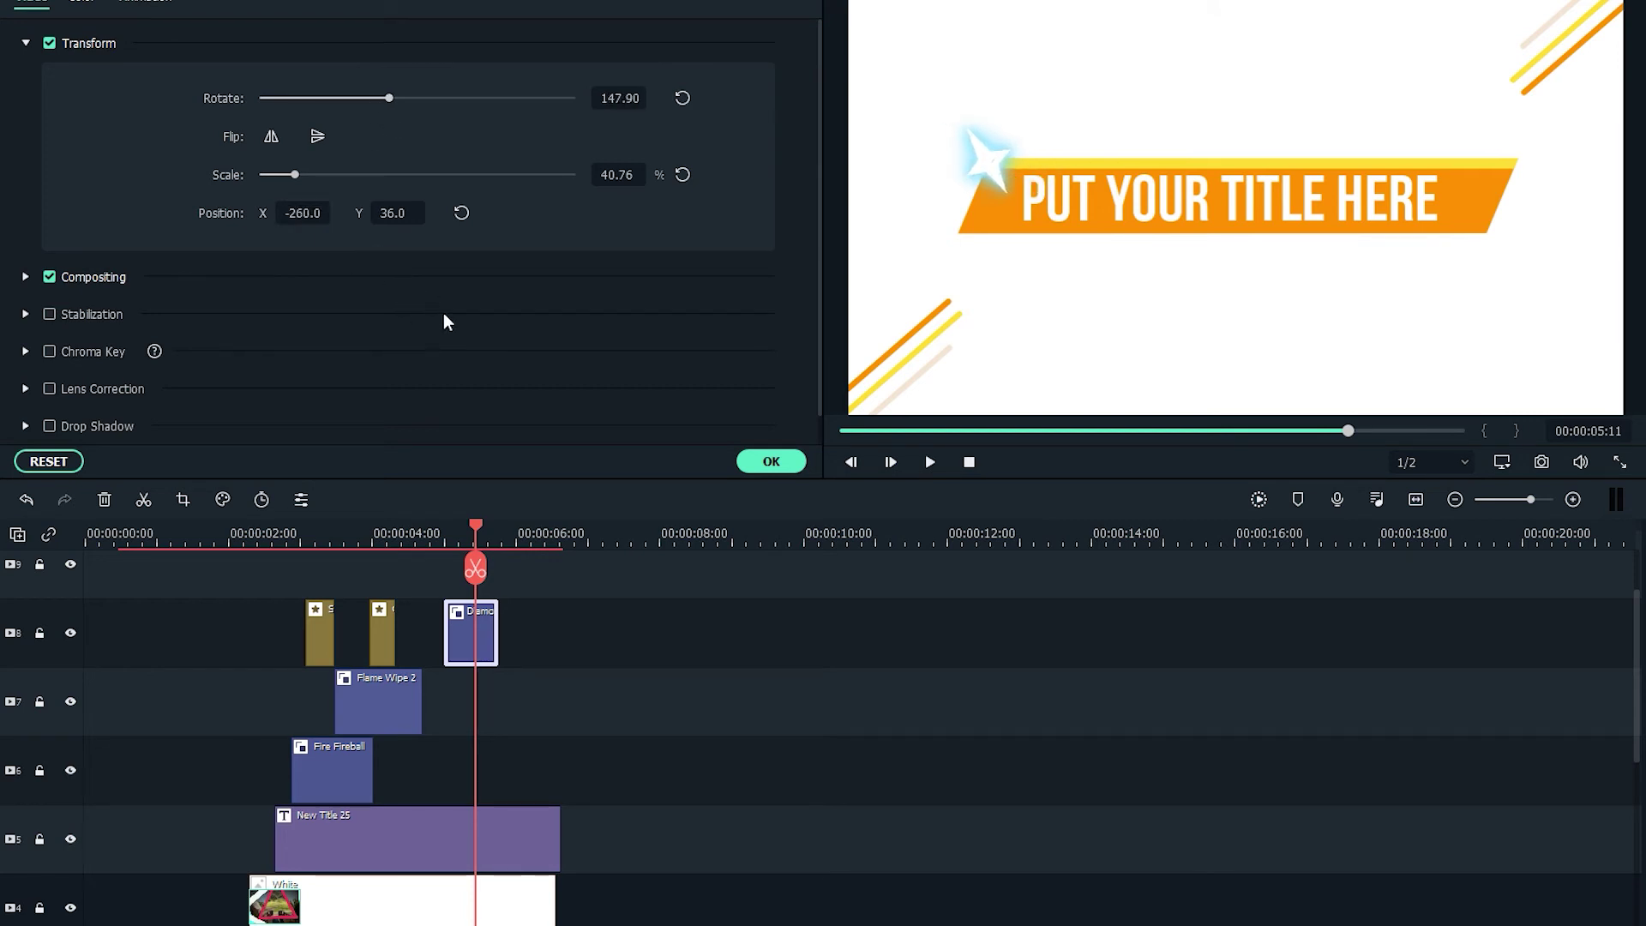
click(784, 465)
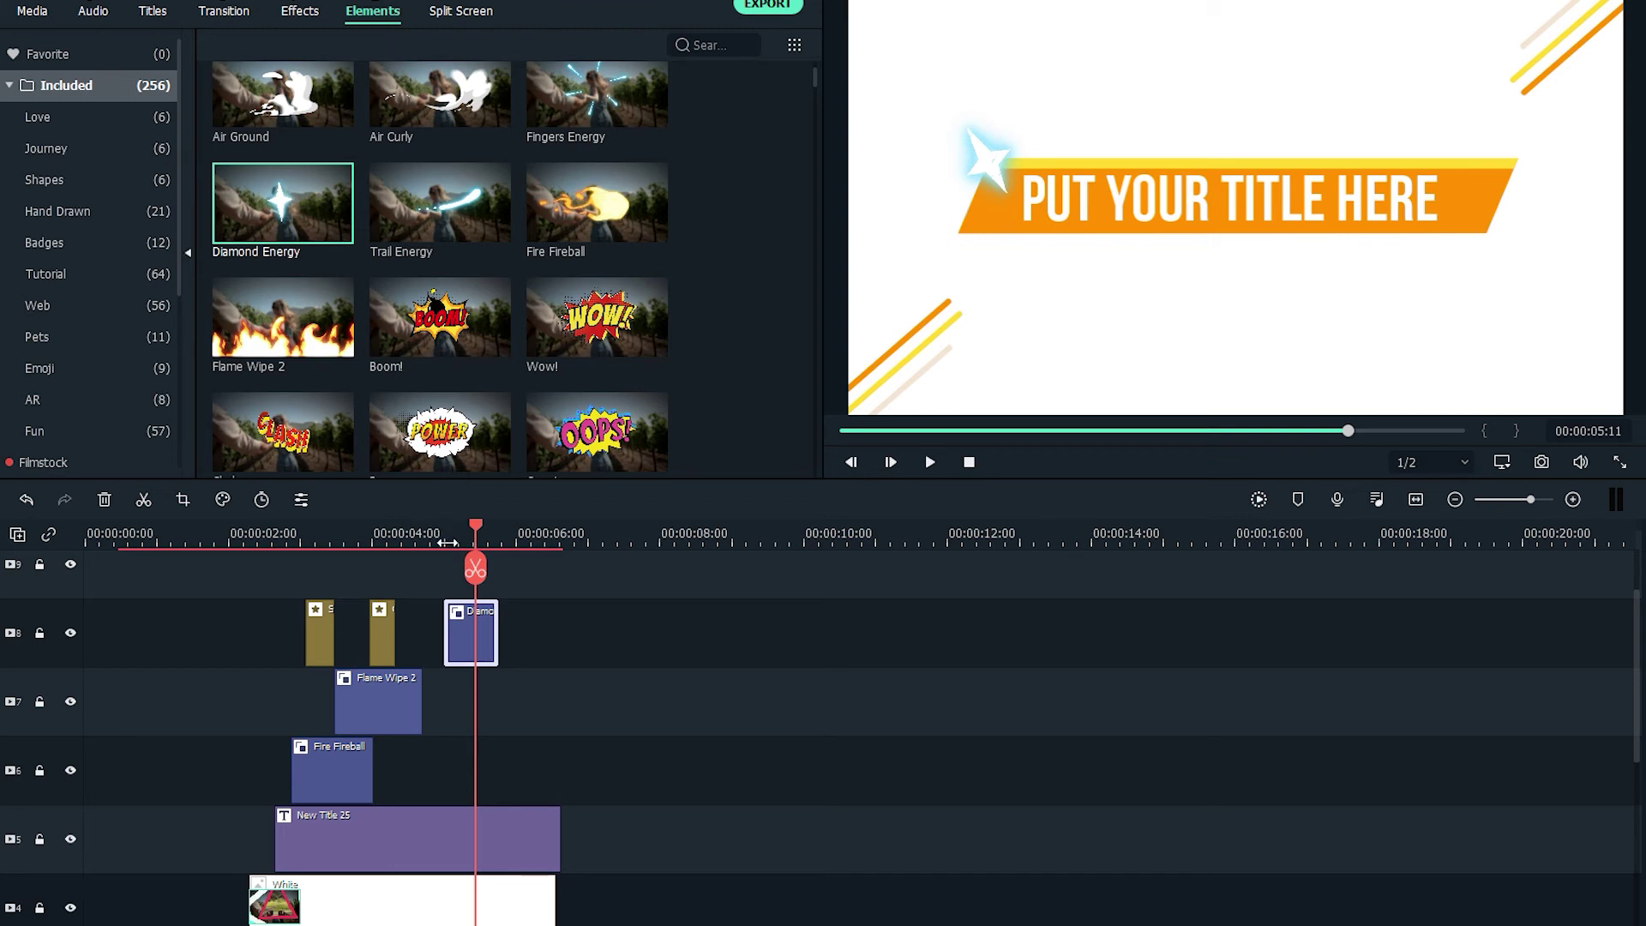
Place a copy of the second sticker clip on track 8, right after the Diamond Energy clip
click(382, 626)
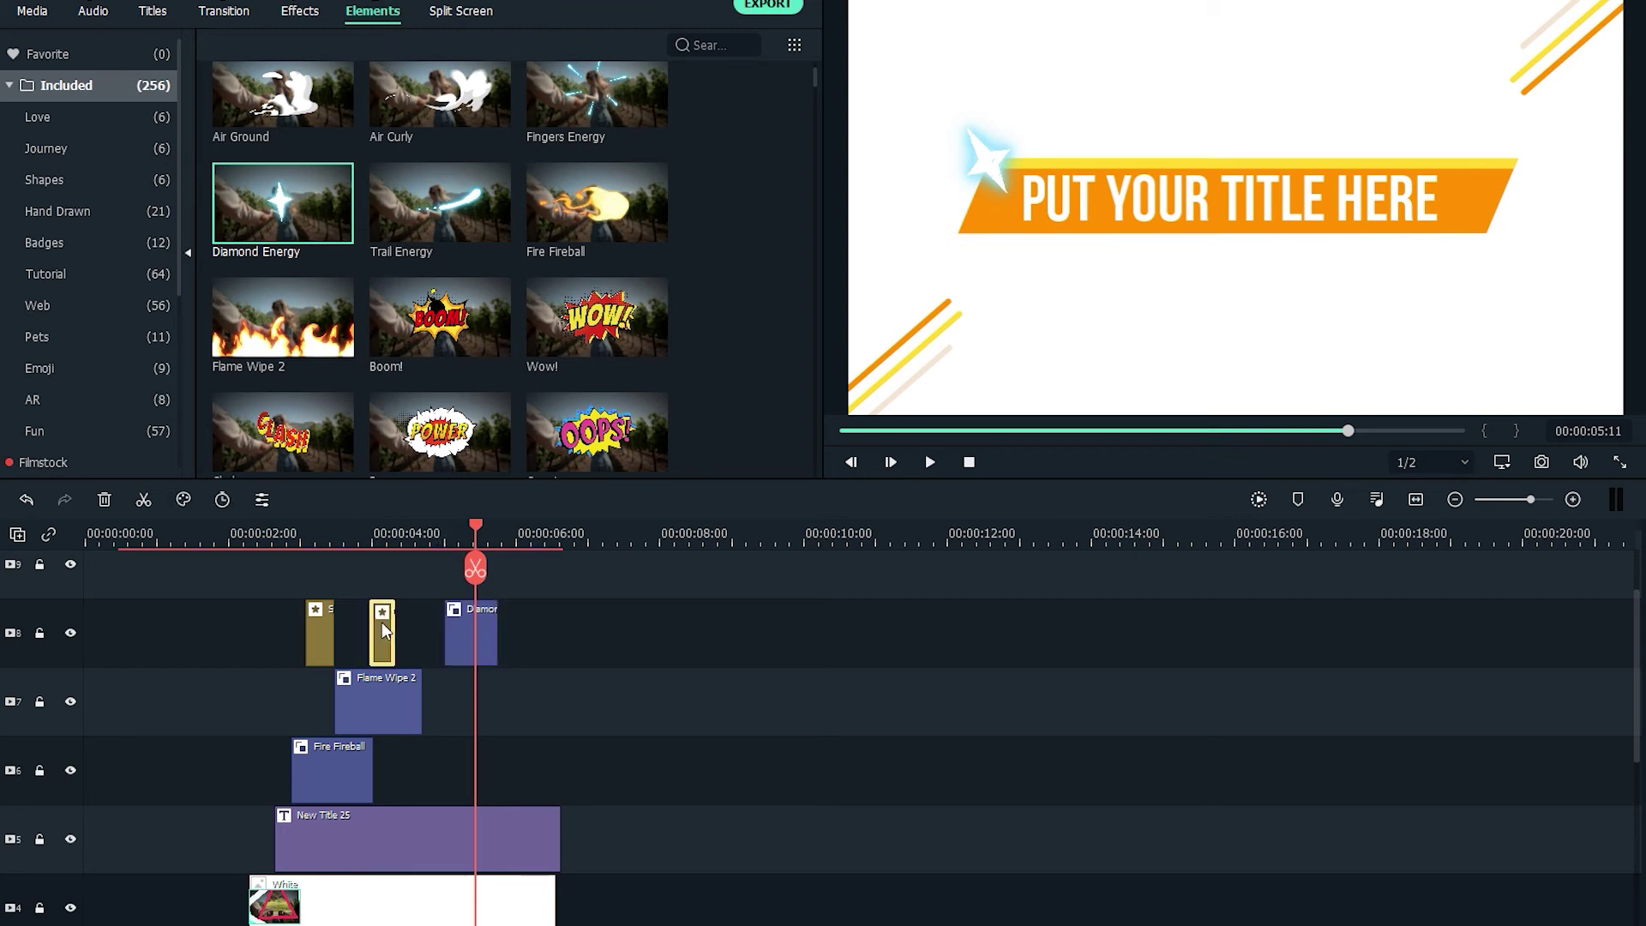
drag(382, 626, 532, 645)
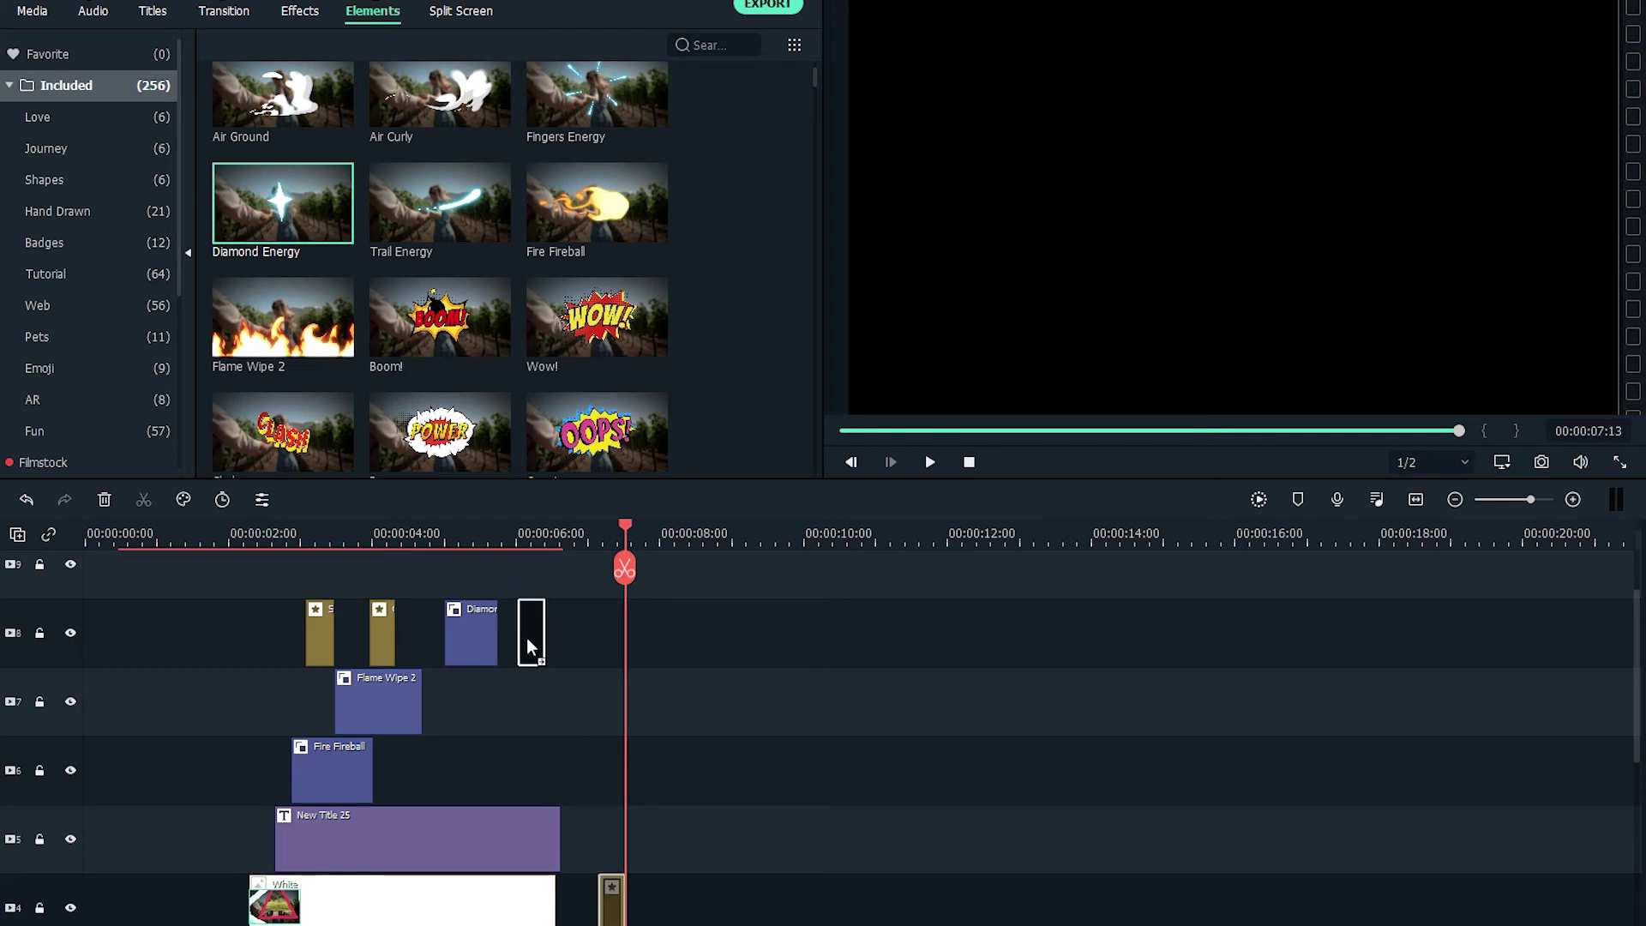
drag(527, 637, 527, 636)
Rewind the playhead to the start of the timeline
drag(298, 533, 3, 549)
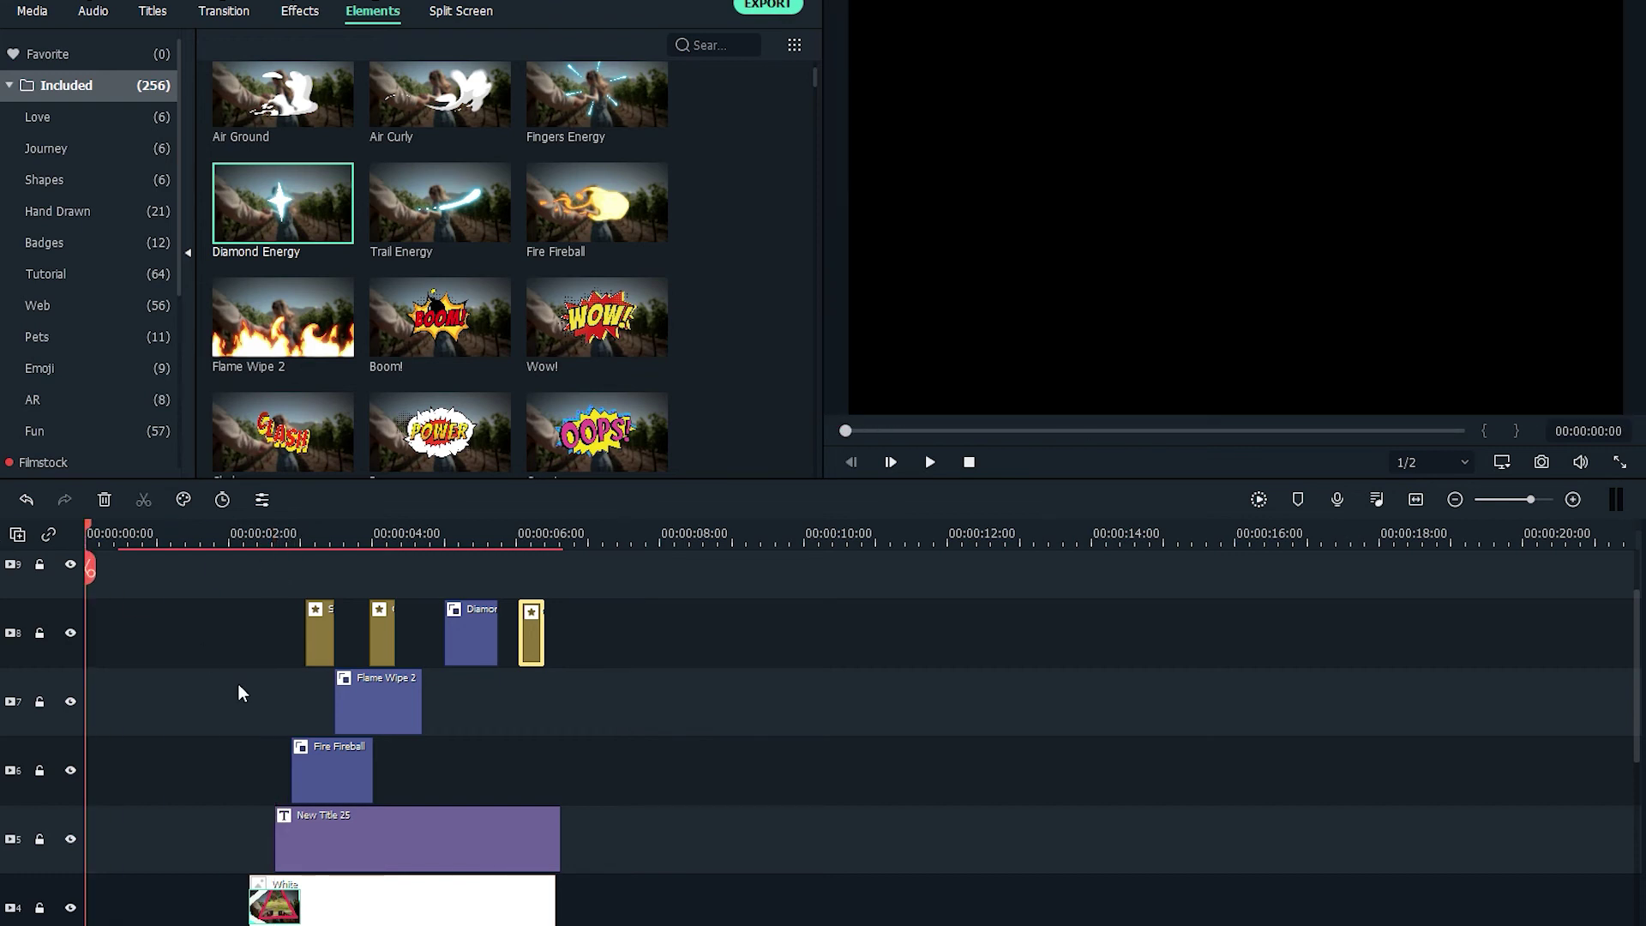
scroll(236, 685, down, 3)
scroll(148, 817, up, 3)
scroll(149, 825, down, 1)
scroll(150, 822, up, 2)
scroll(153, 815, down, 1)
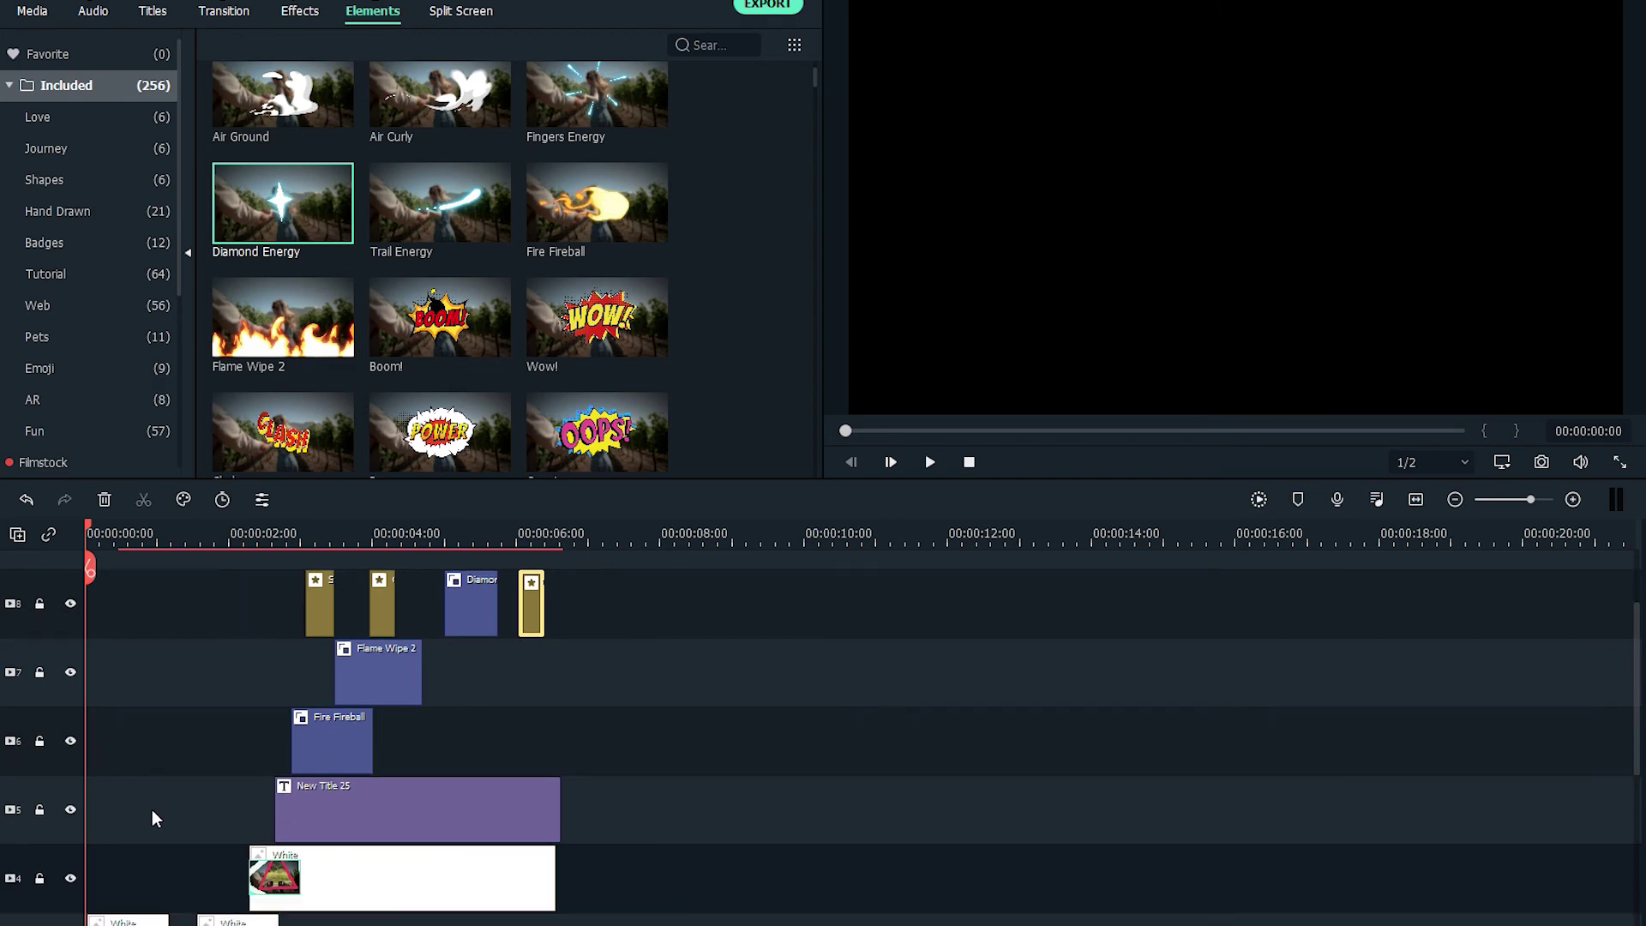
scroll(154, 808, down, 1)
Select the Diamond Energy clip, replay the 6-second intro from the start, and bring up the export menu
key(space)
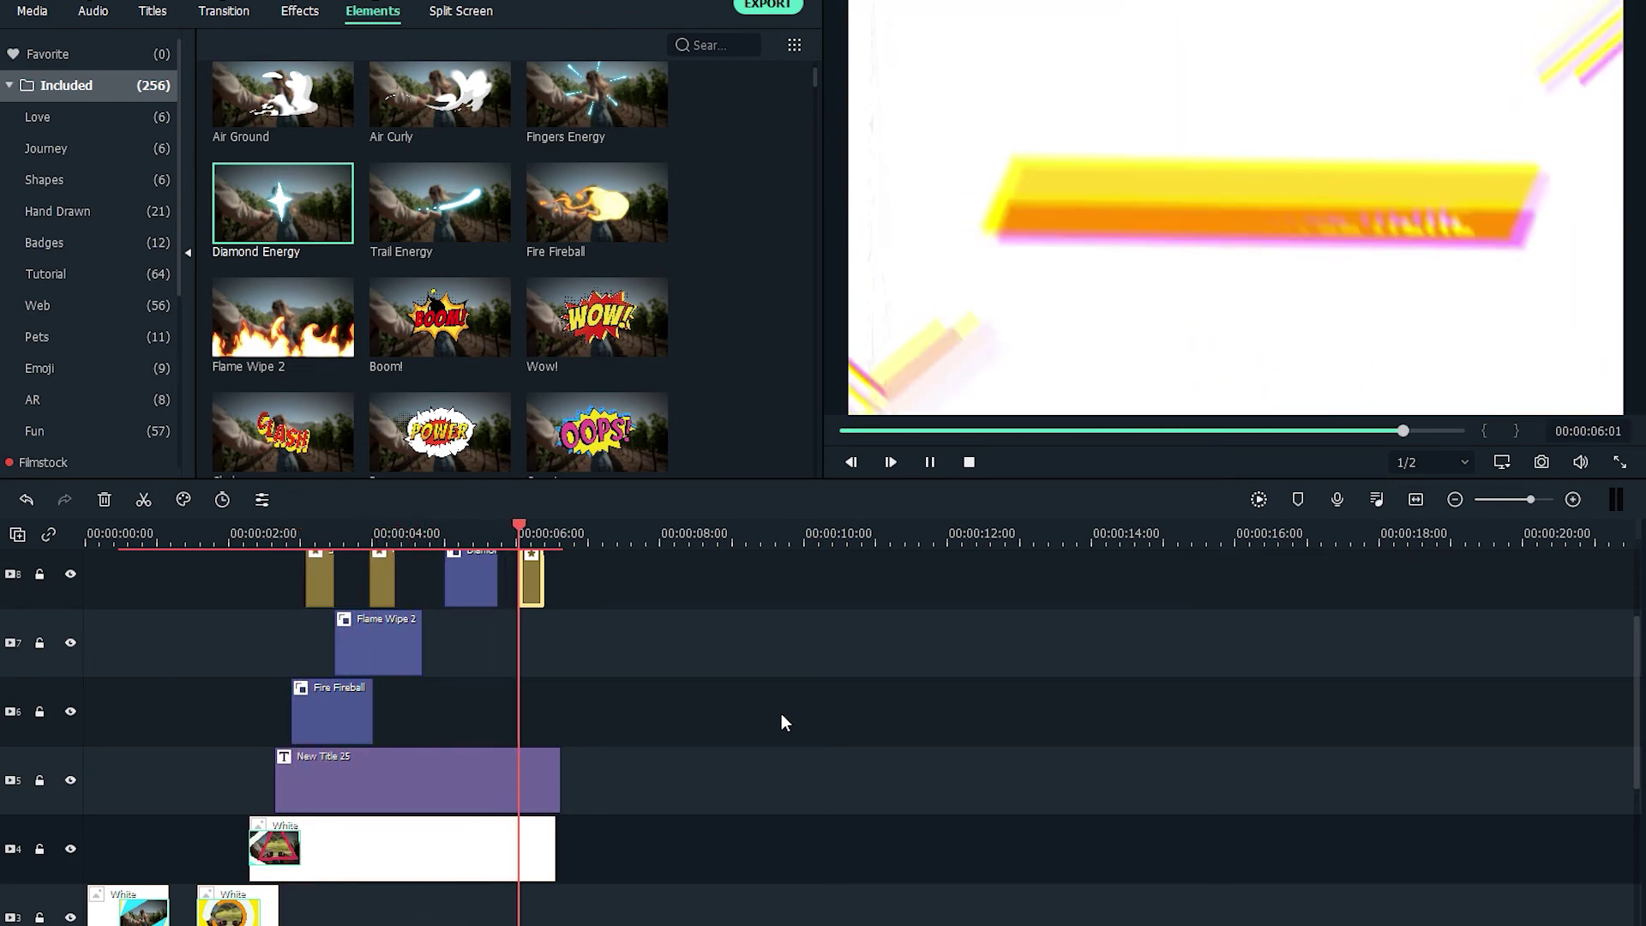
ctrl+click(472, 586)
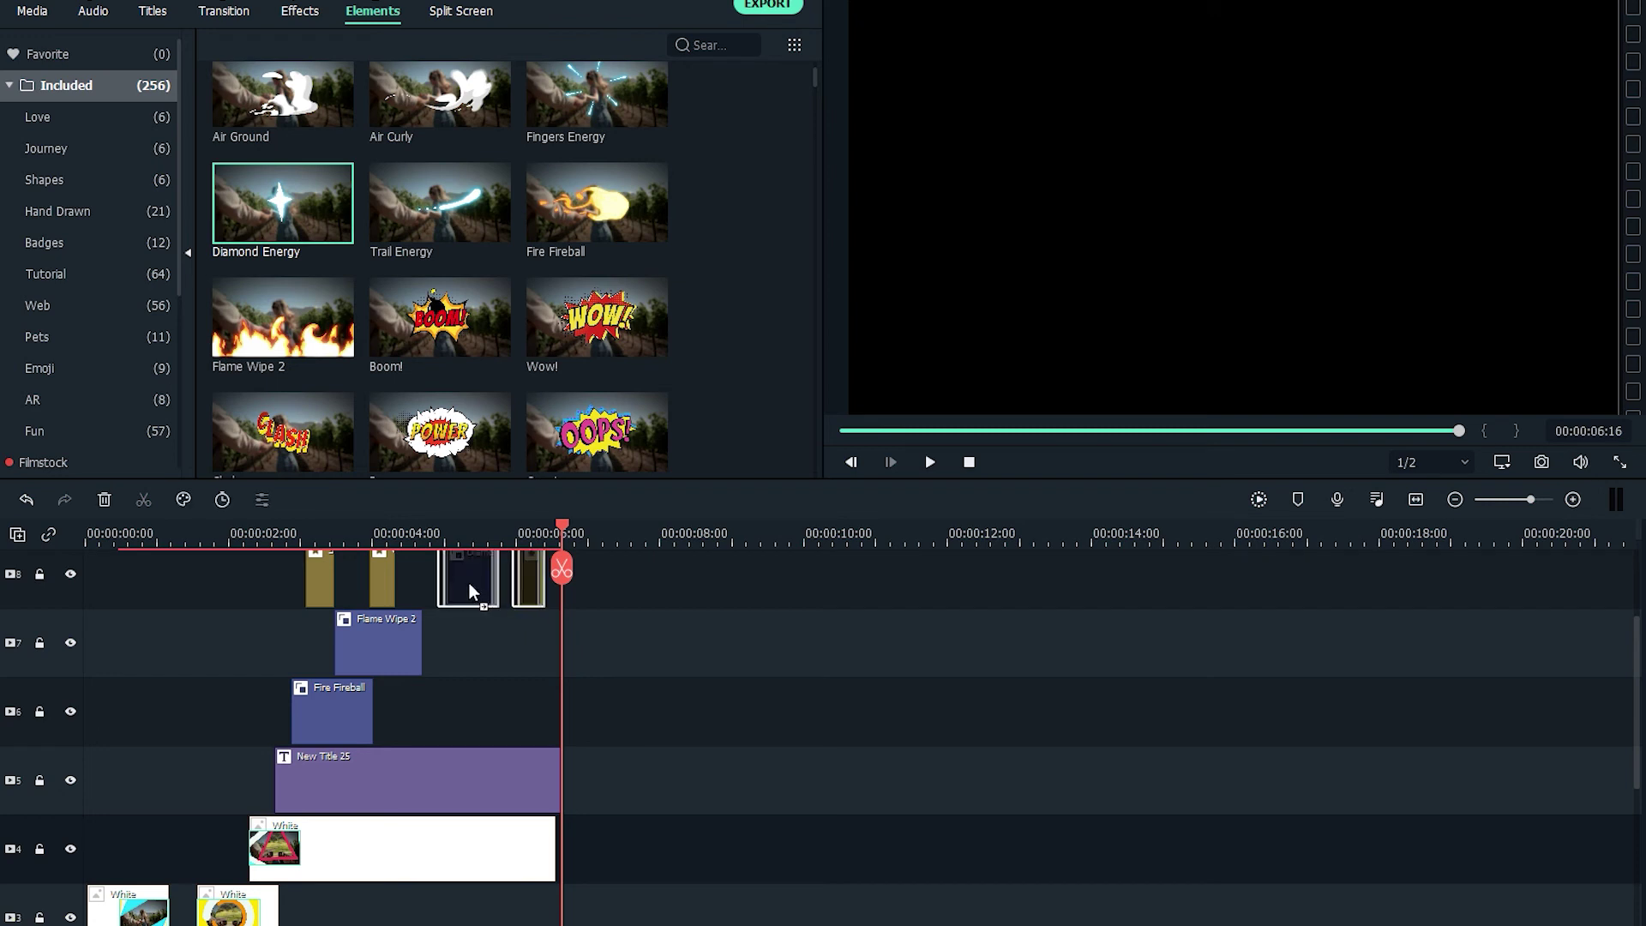
click(162, 535)
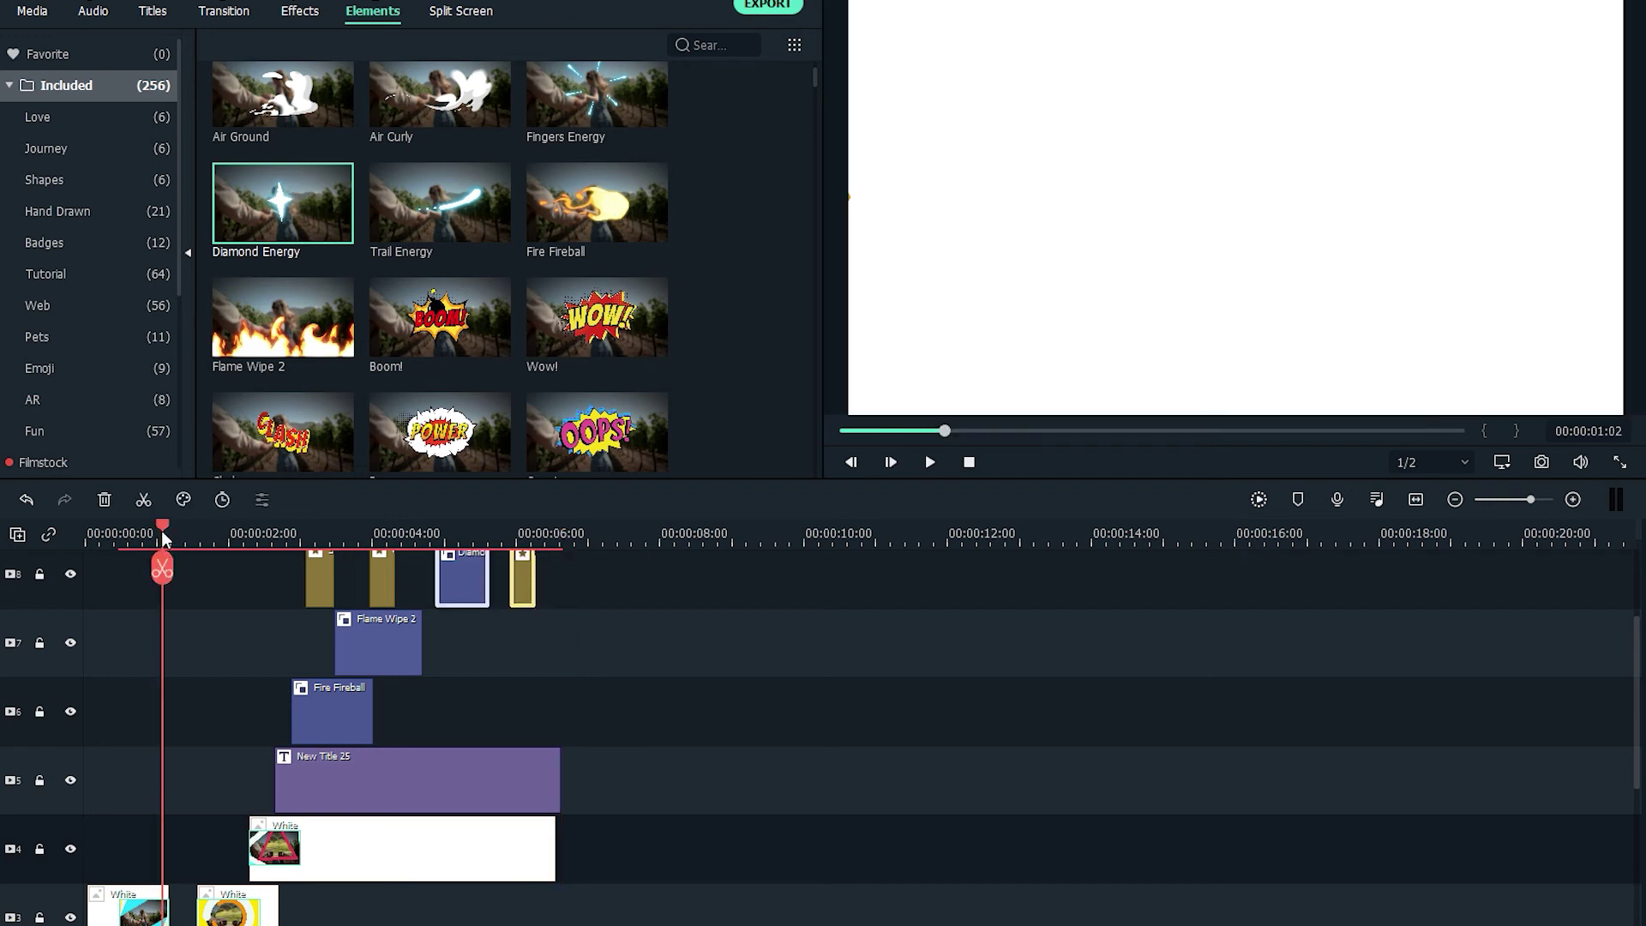
key(Home)
key(space)
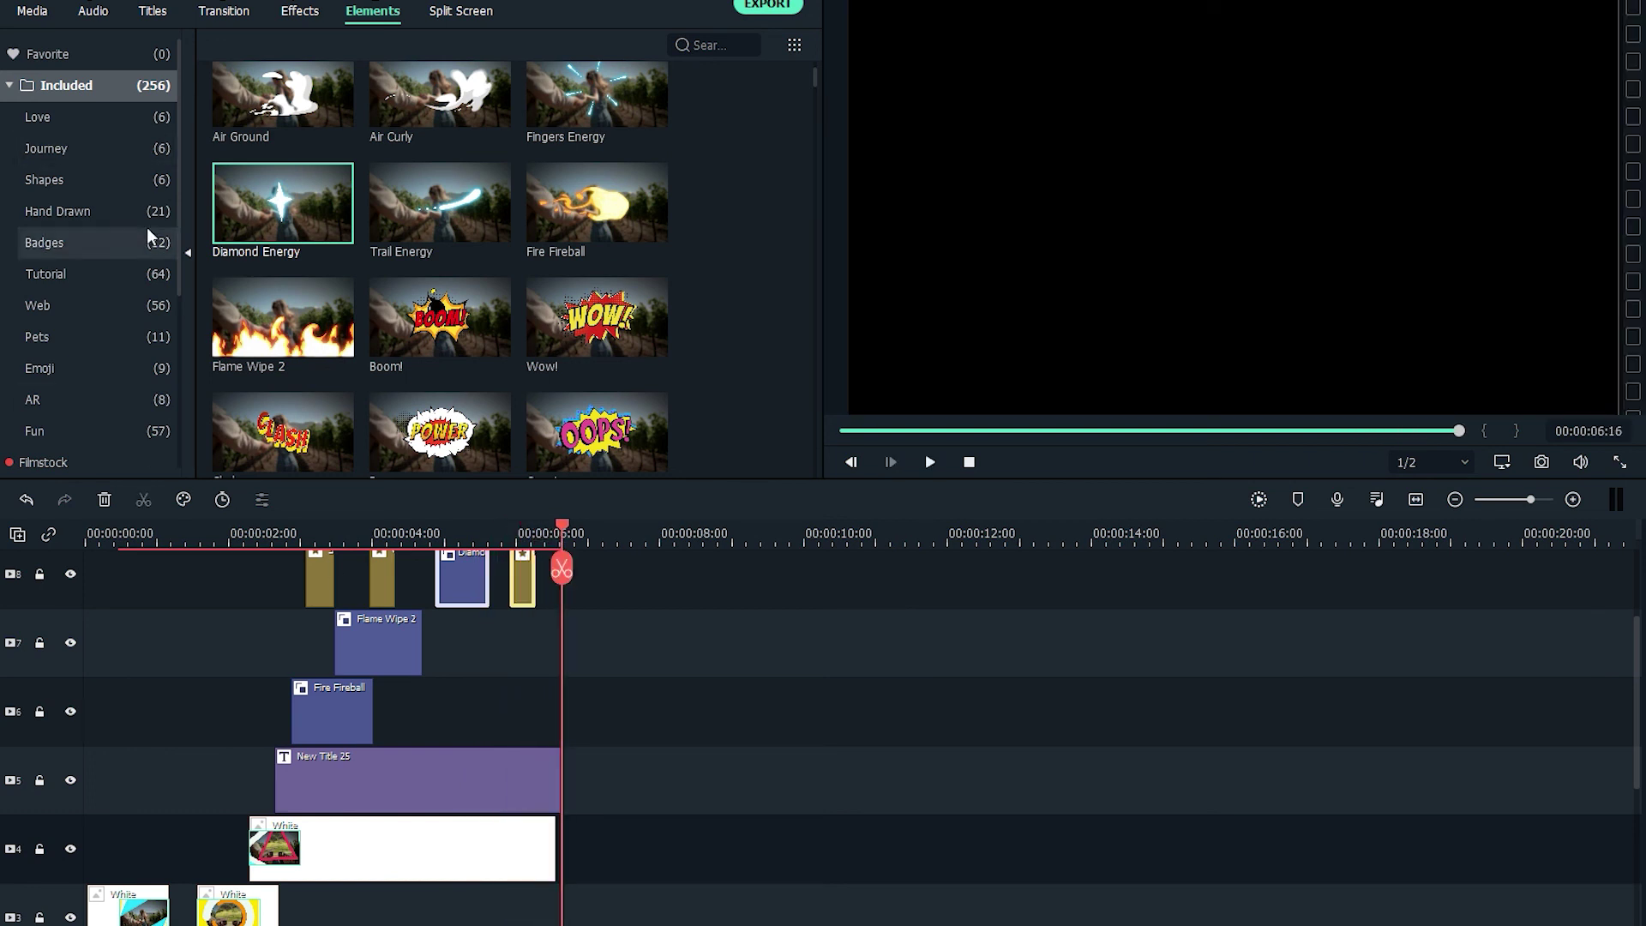
click(360, 2)
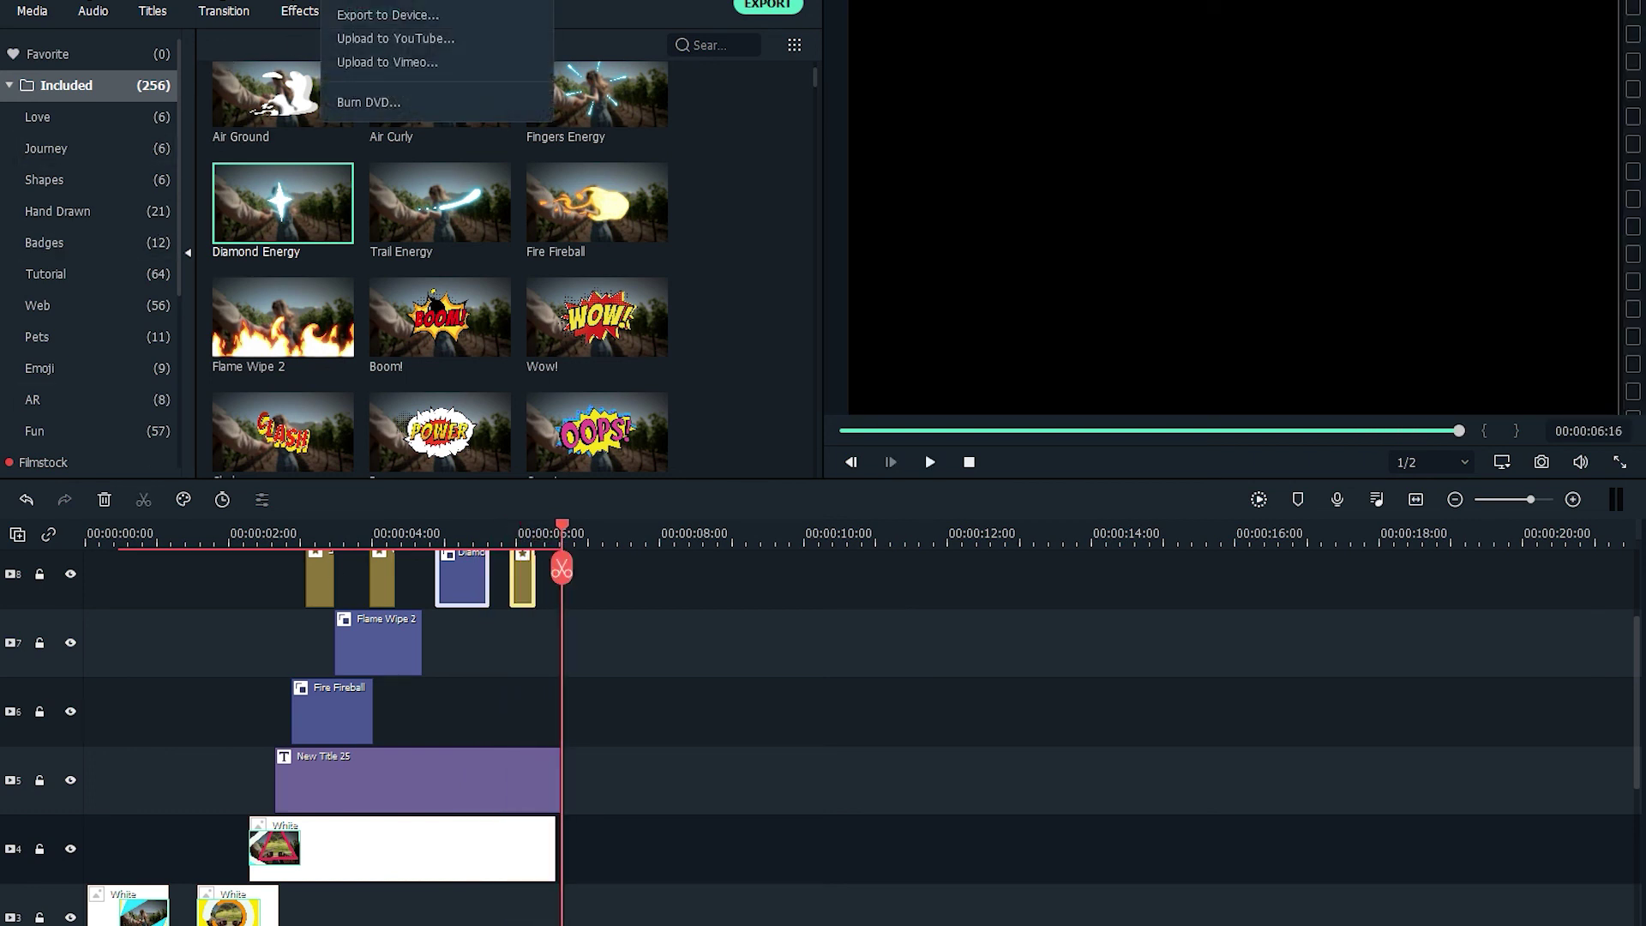
Configure the device export for 1920x1080 resolution, 30 fps and Best quality
click(412, 24)
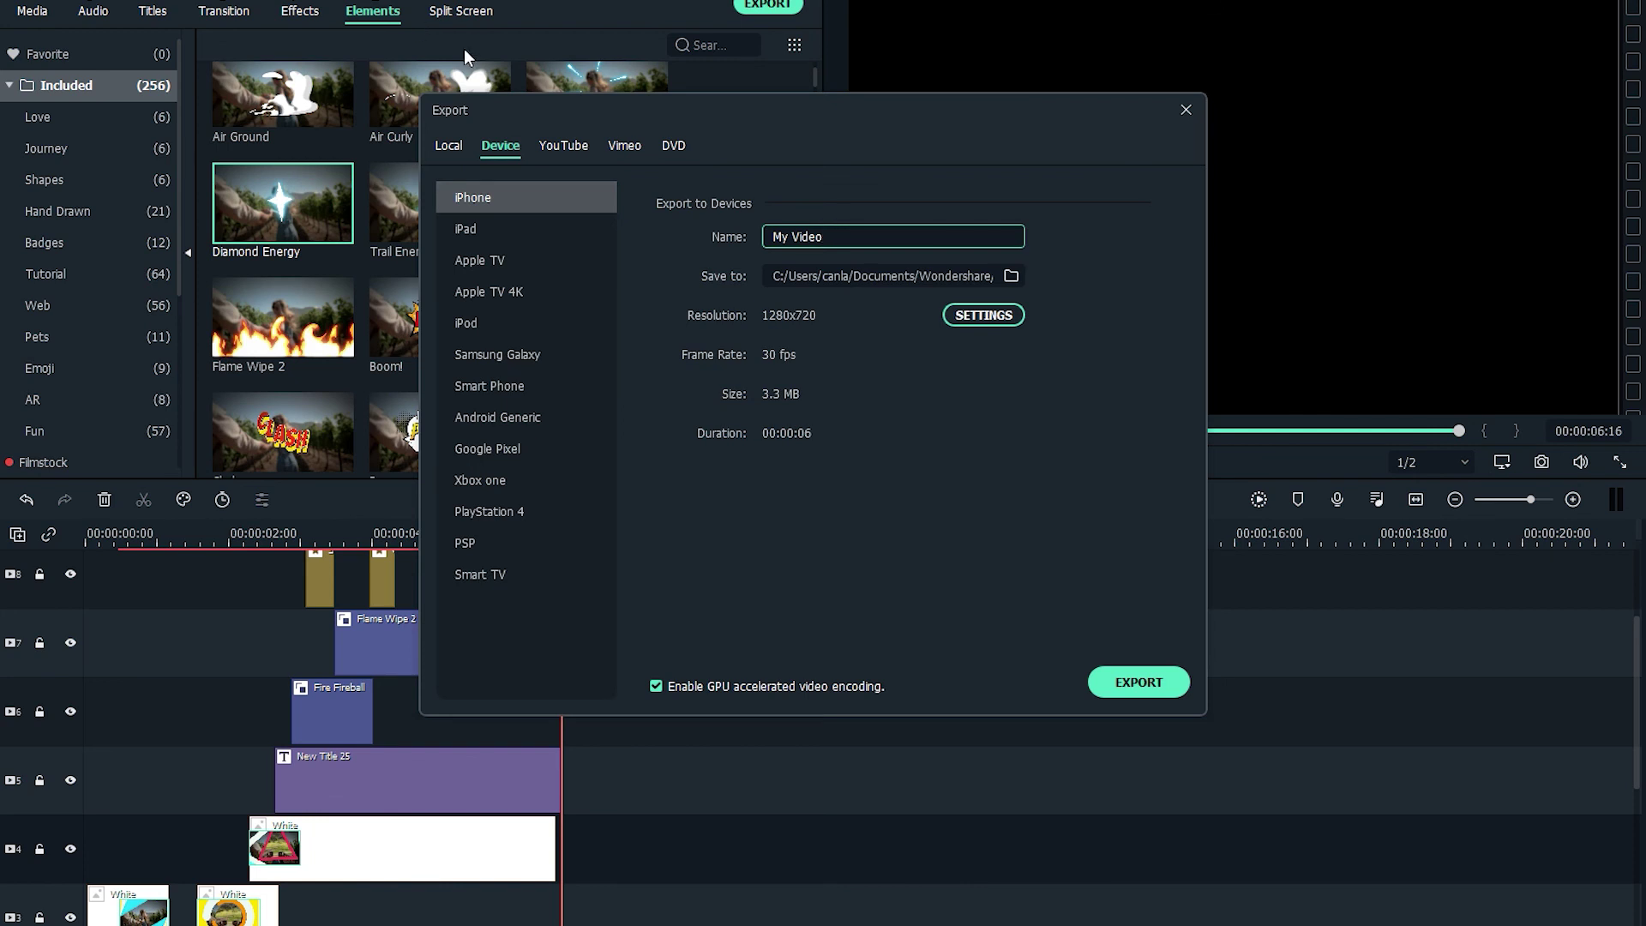
click(960, 315)
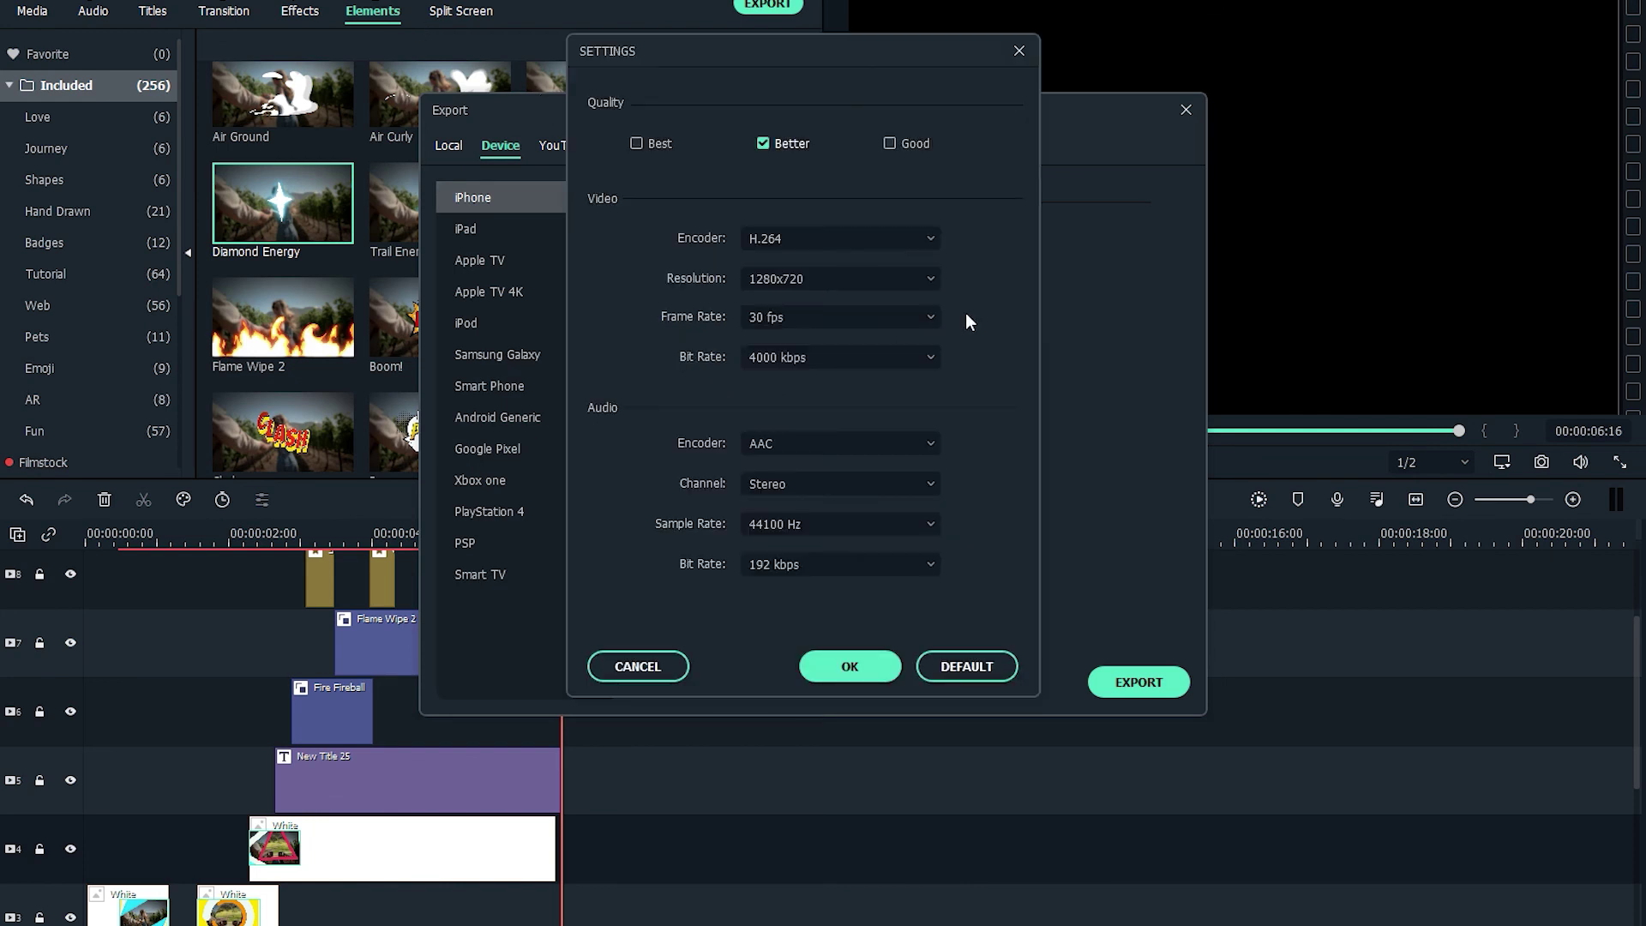
click(905, 283)
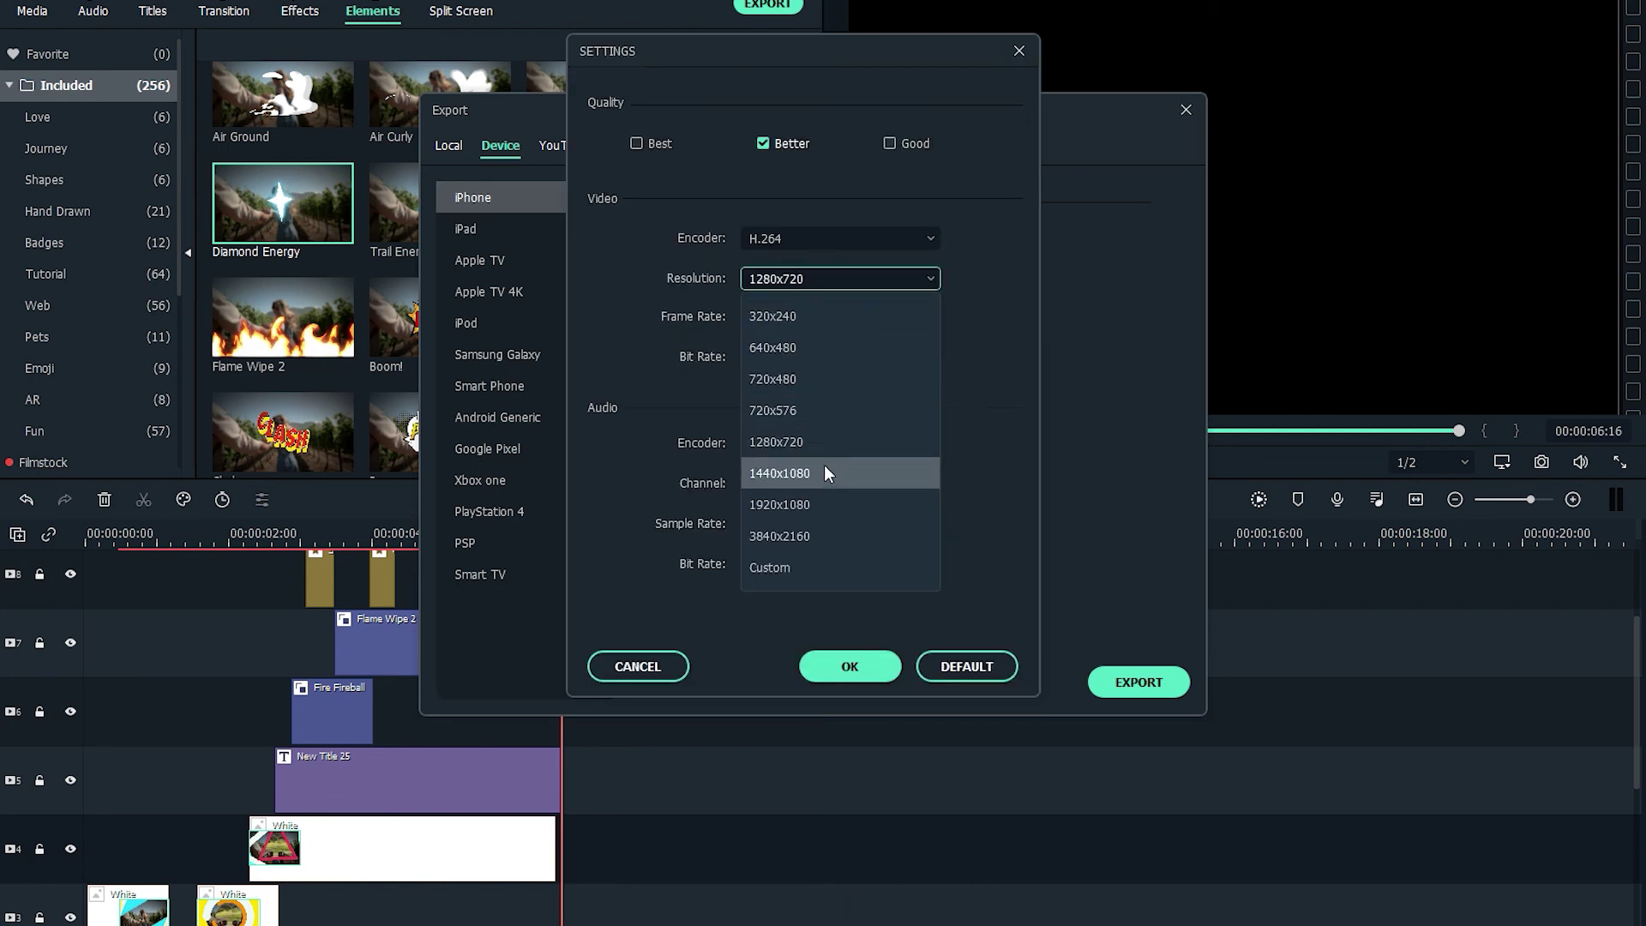
click(822, 503)
click(825, 323)
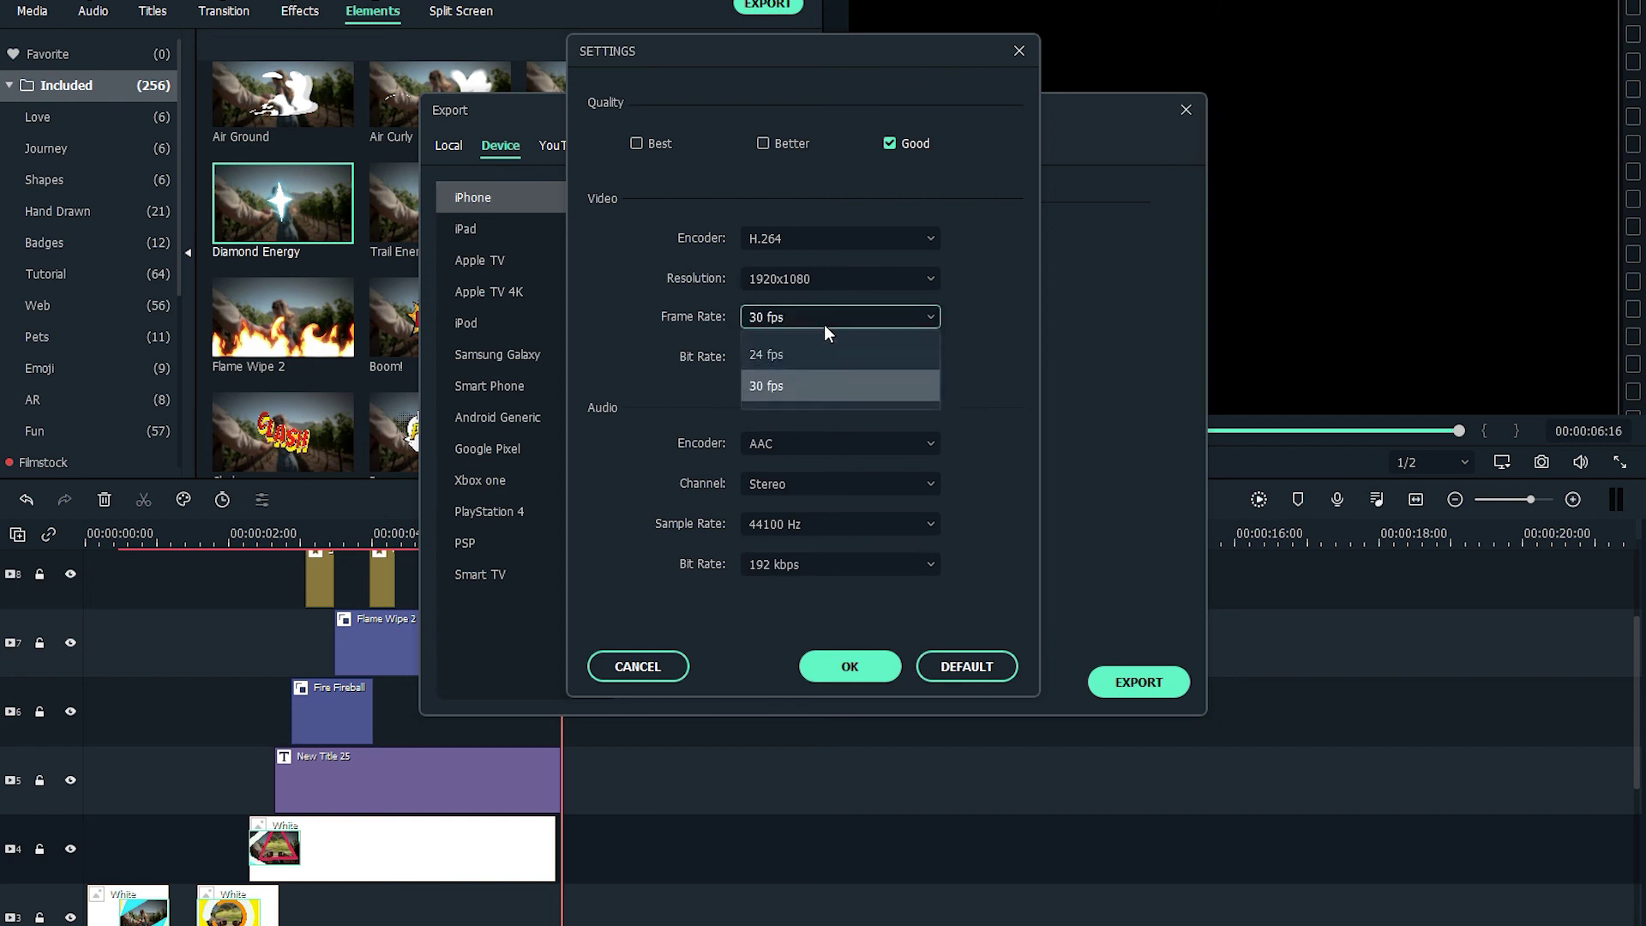
click(811, 384)
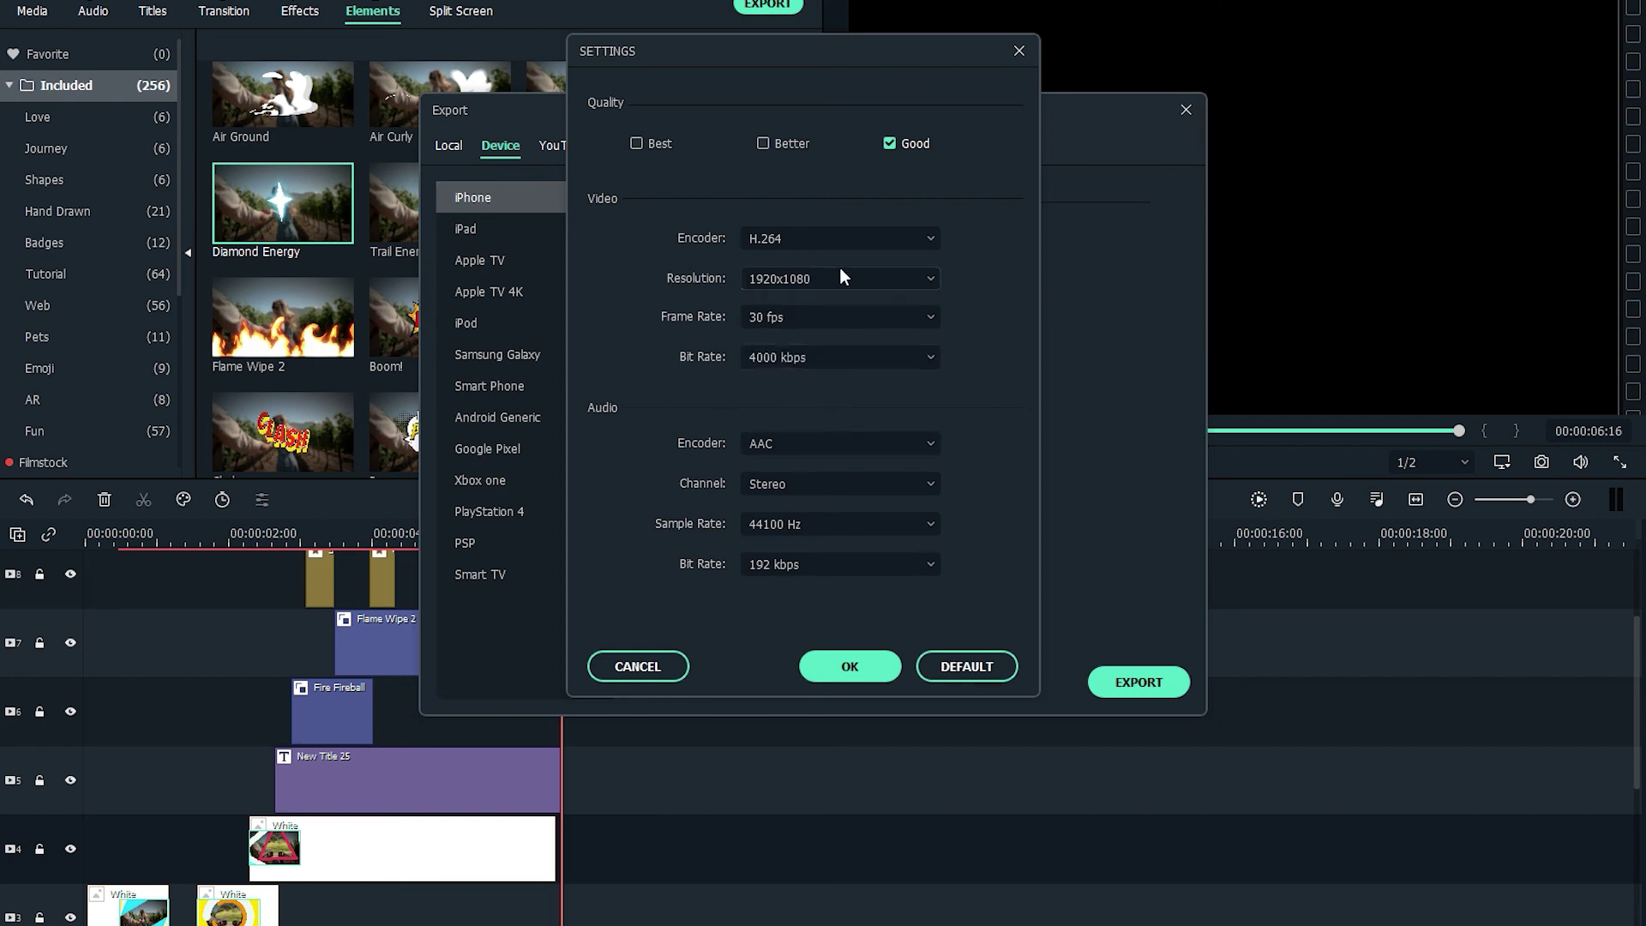
click(657, 142)
click(857, 683)
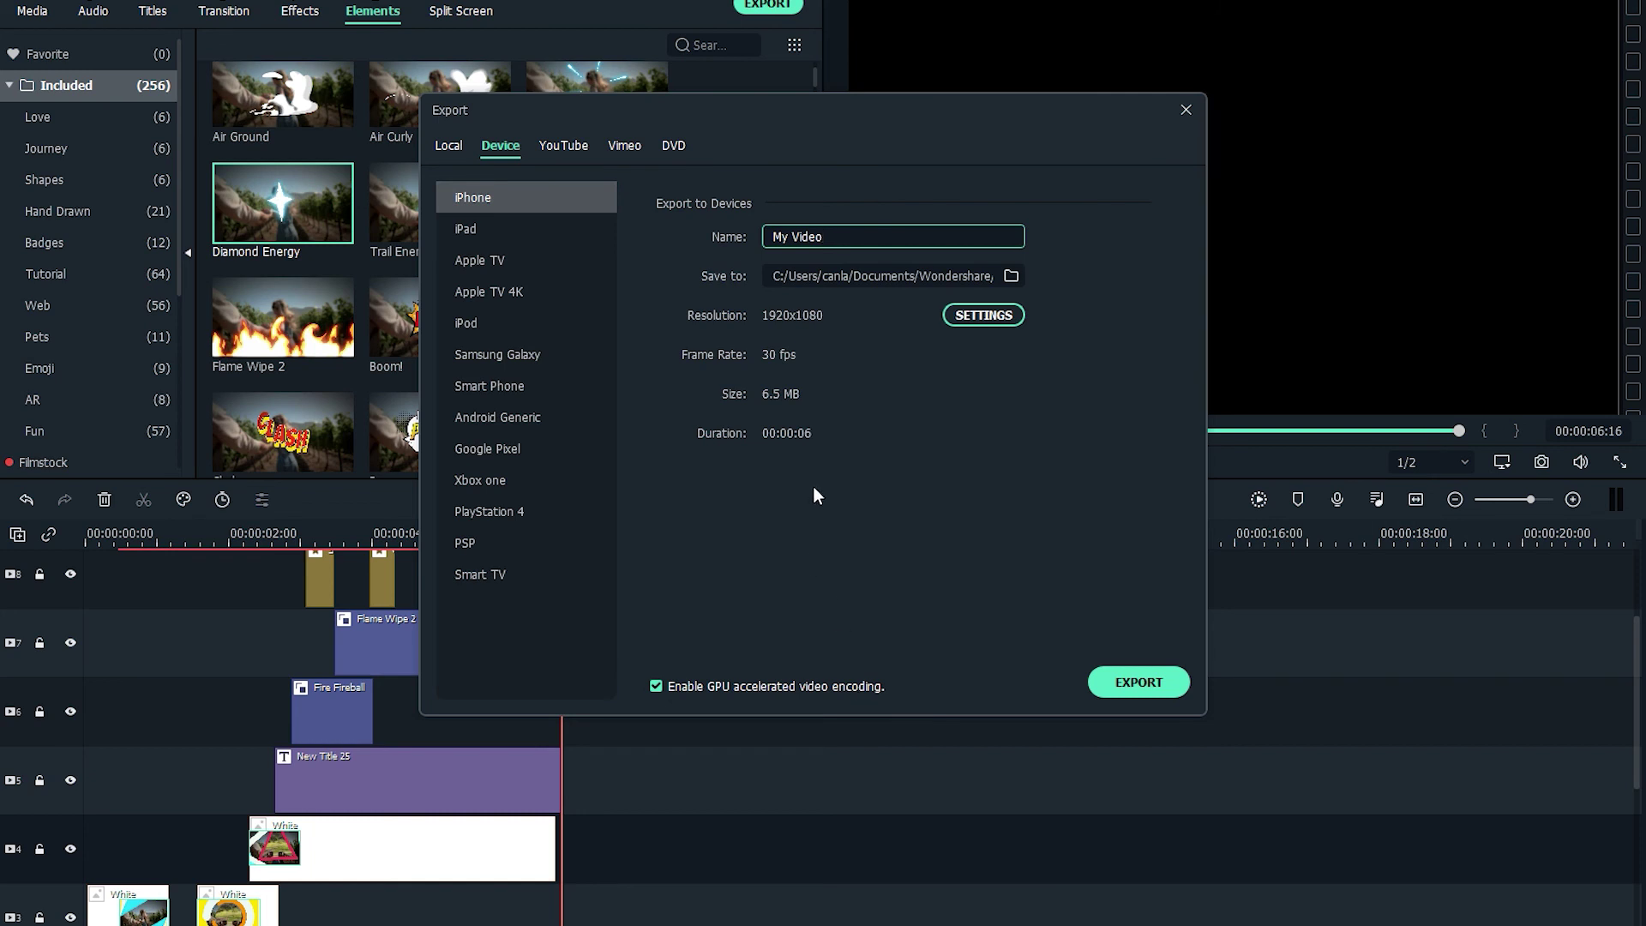